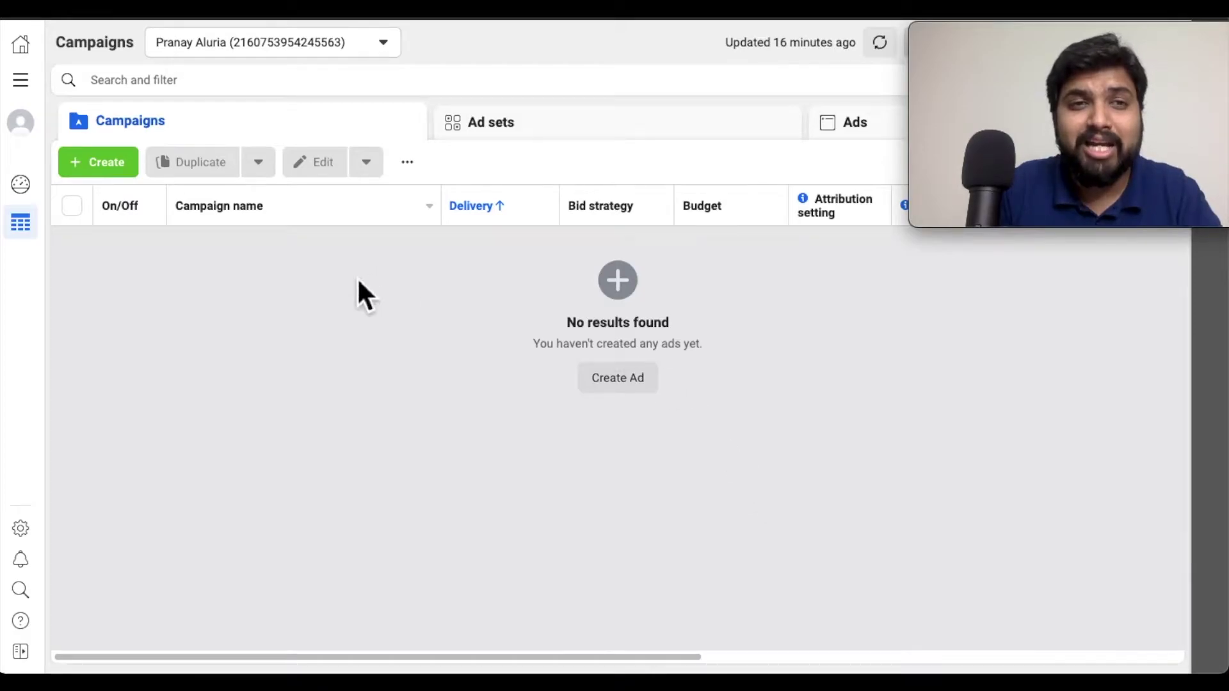
- Create a new campaign with the Engagement objective and Post Engagement as the engagement type
click(124, 174)
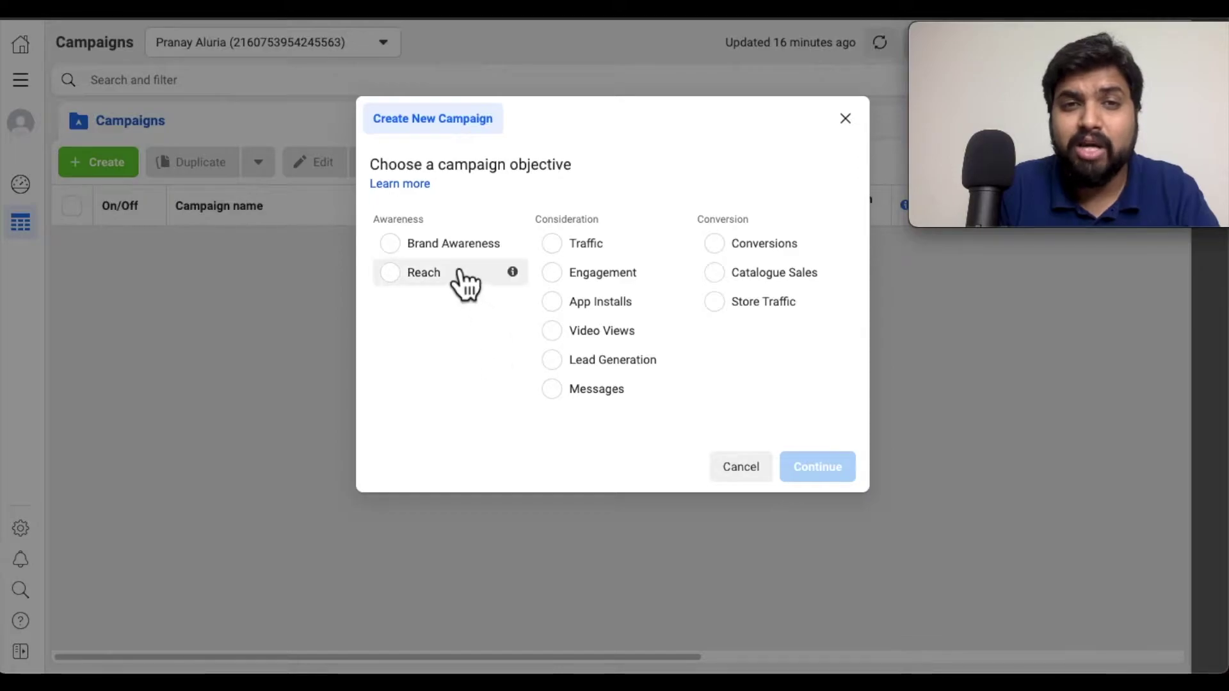
mouse_move(512, 272)
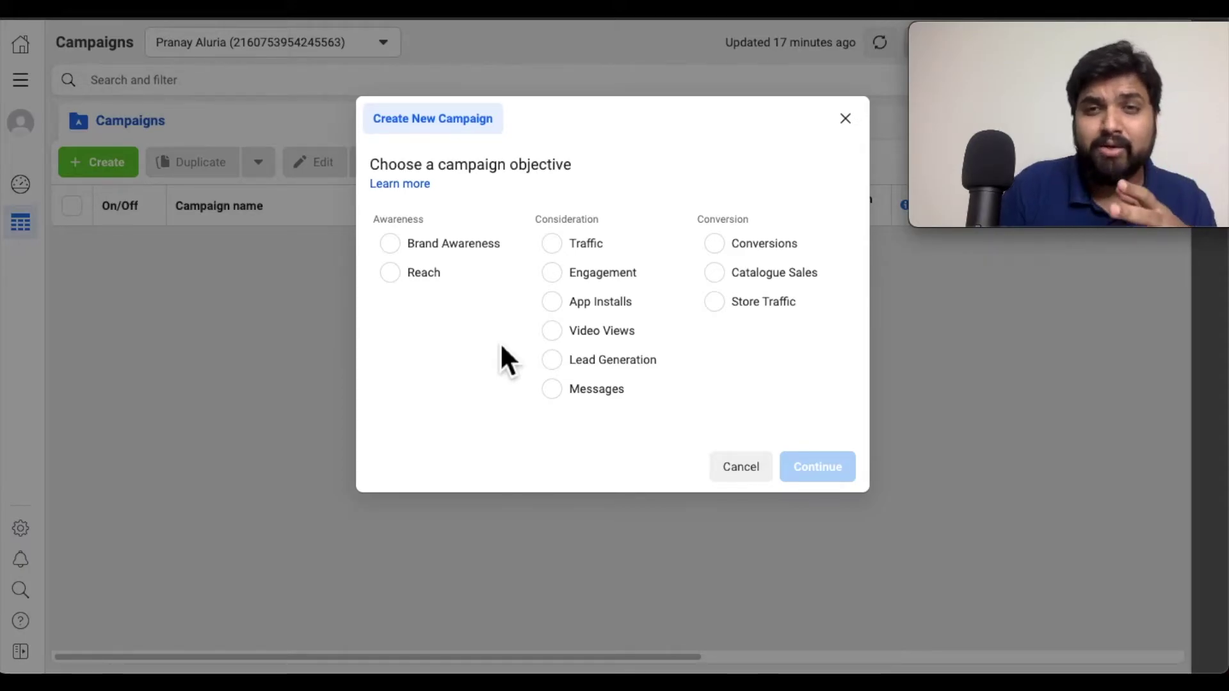
click(562, 281)
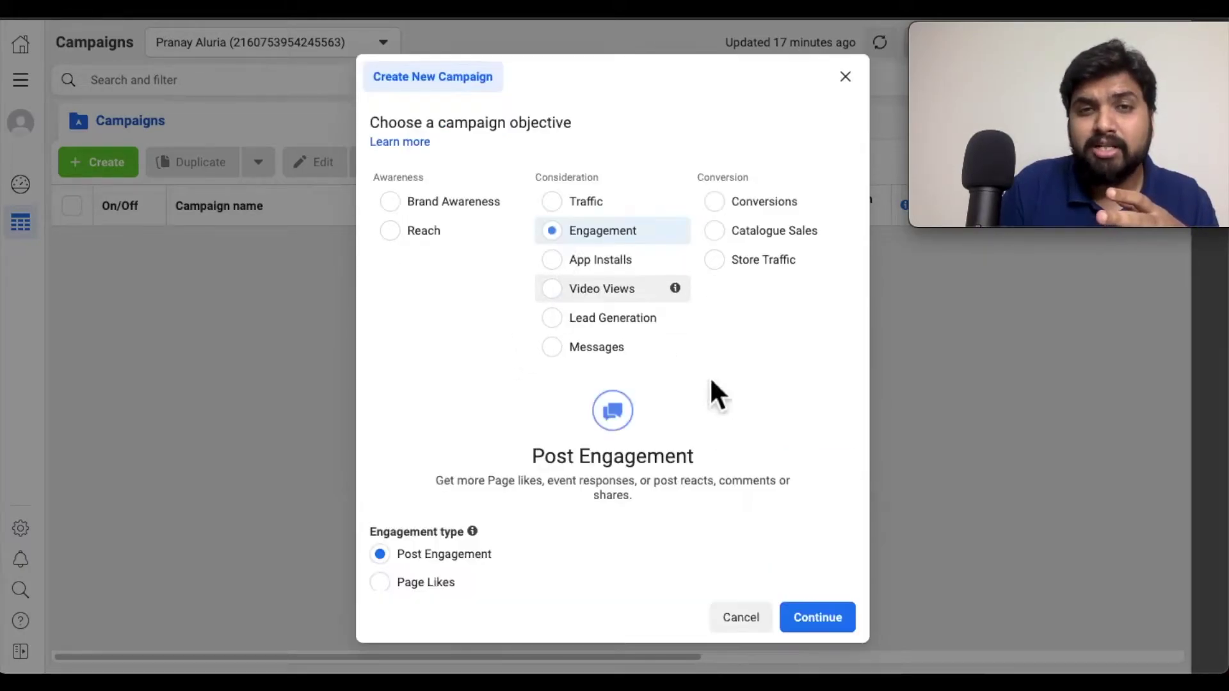
scroll(684, 509, down, 1)
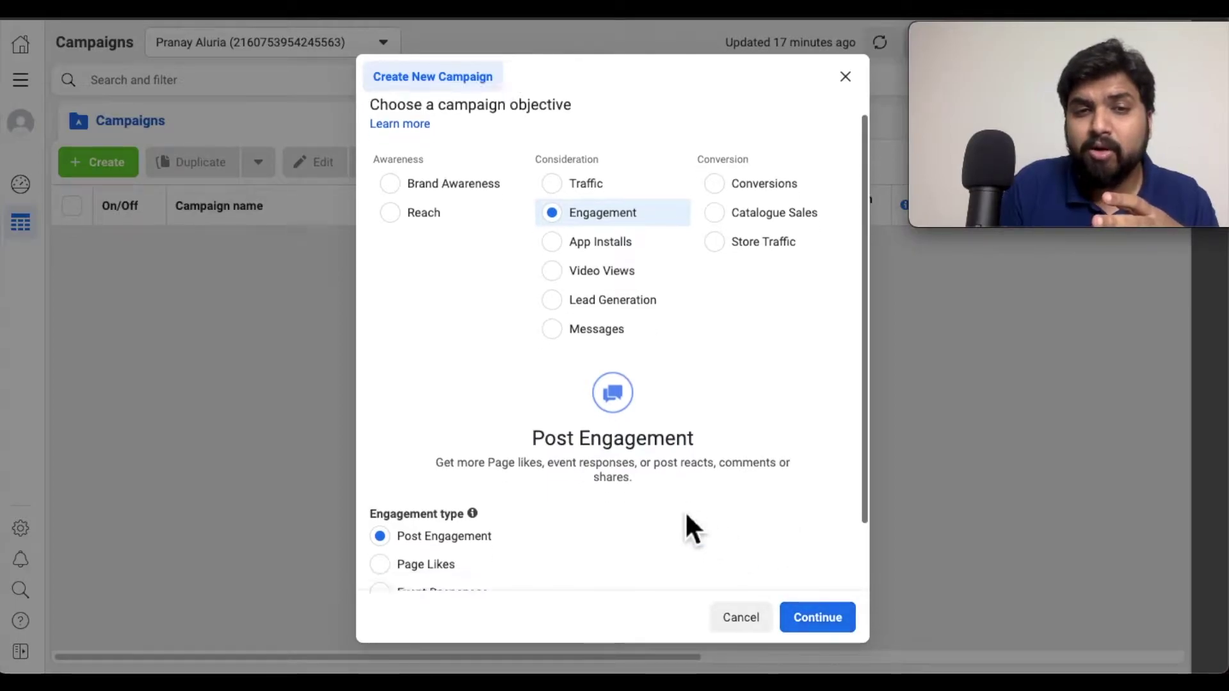
scroll(685, 509, down, 2)
click(818, 618)
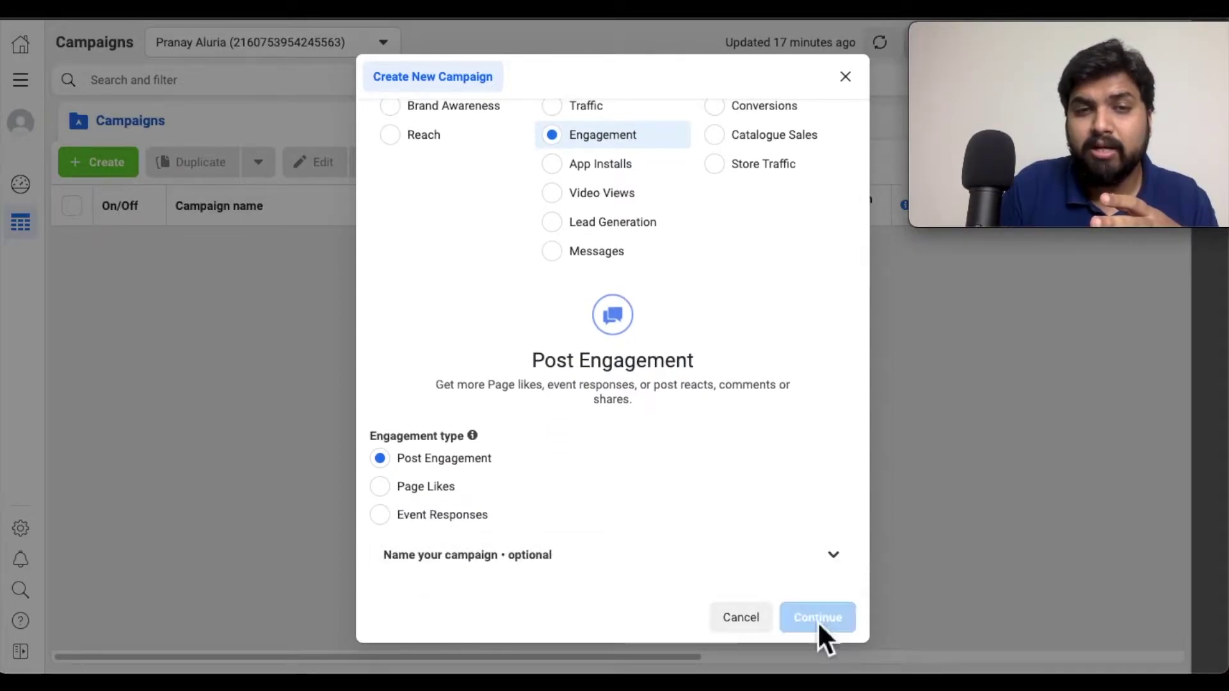
- Name the campaign "Insta-Ads" and check the special ad category choices without declaring any
triple_click(513, 166)
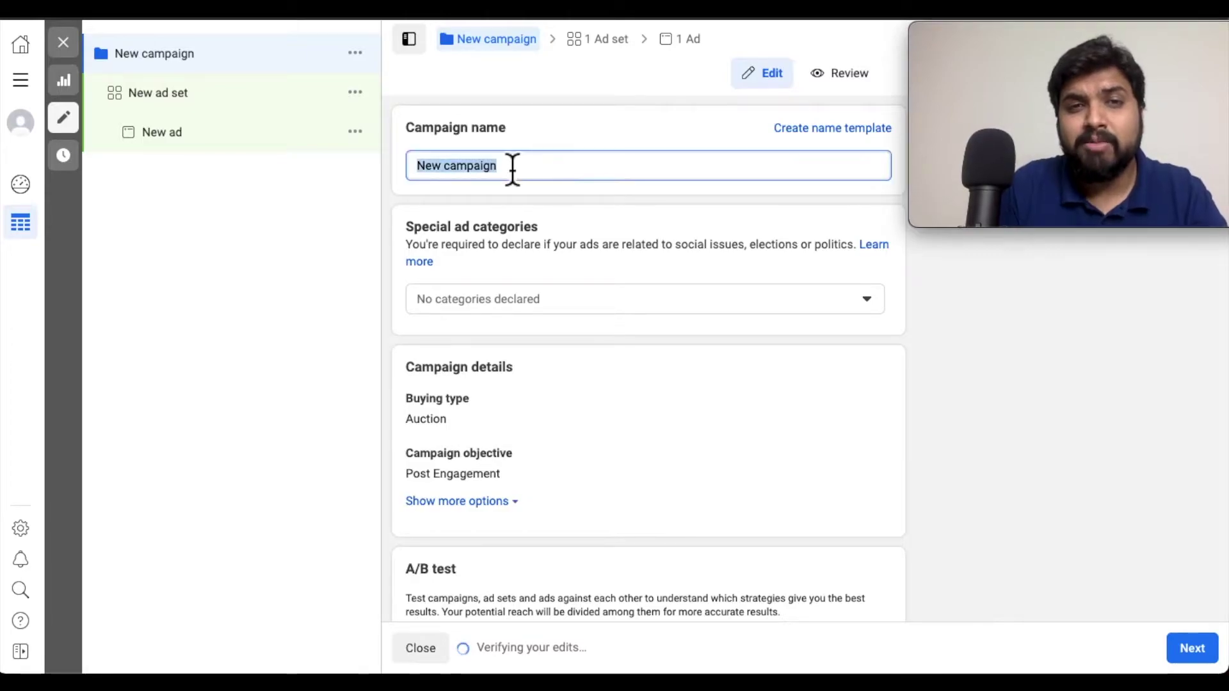
text(Insta-Ads)
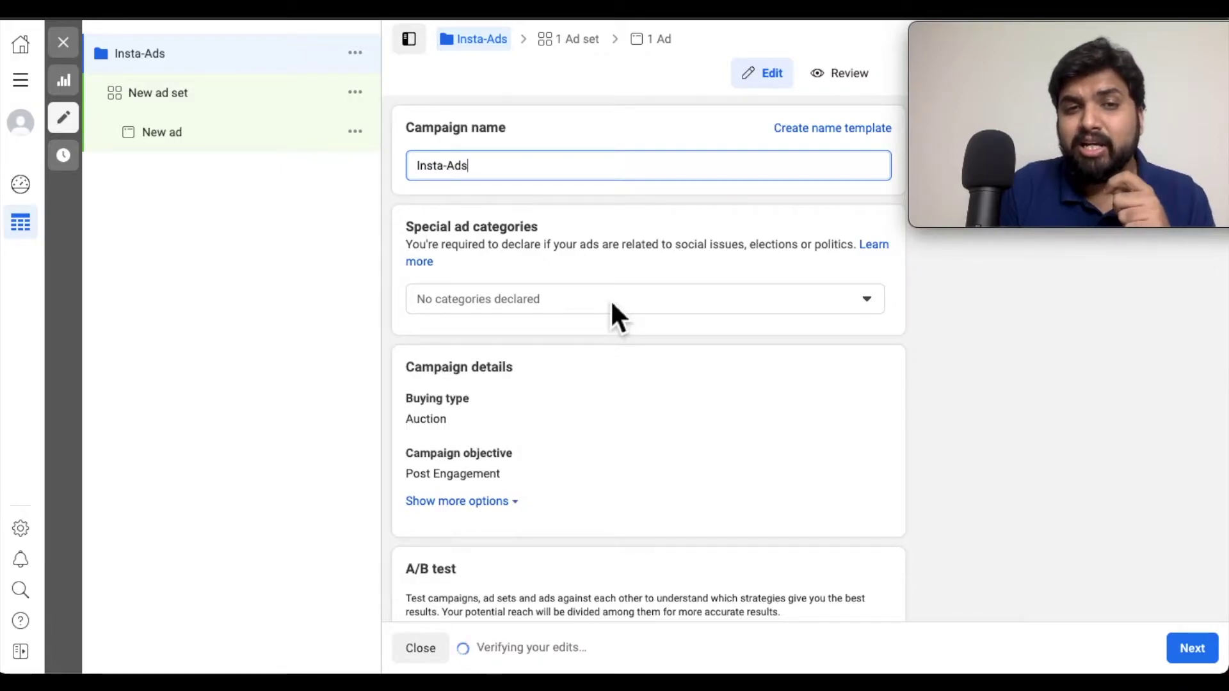
click(612, 303)
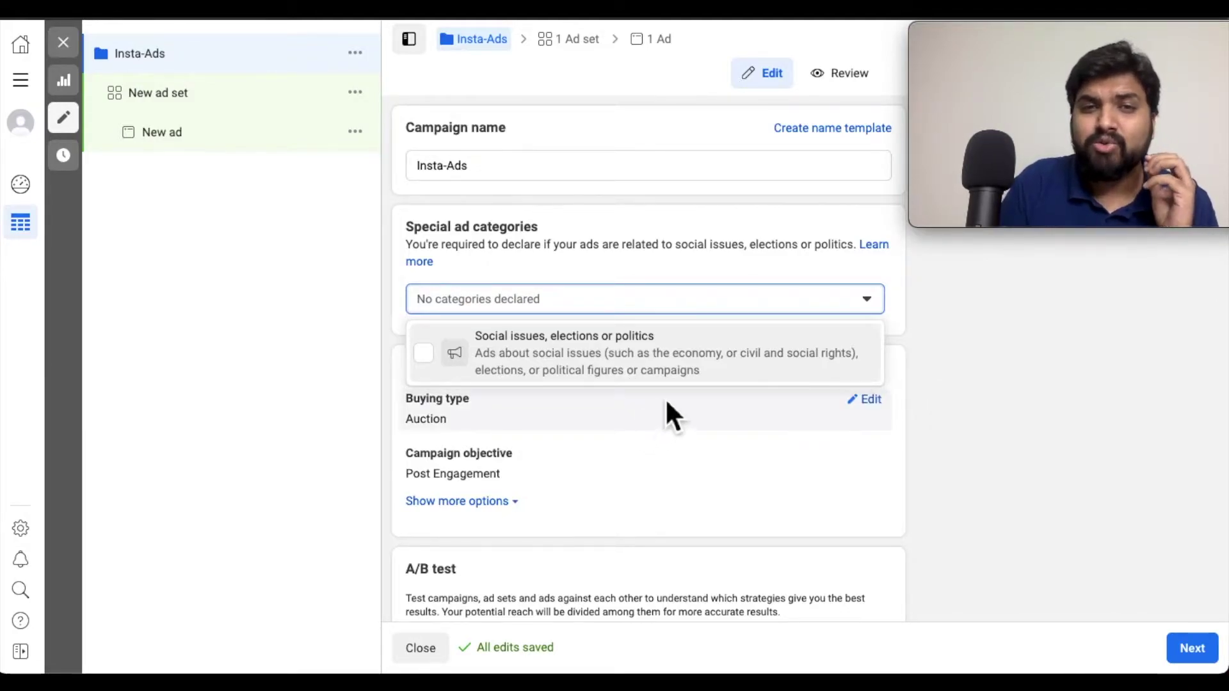
click(693, 458)
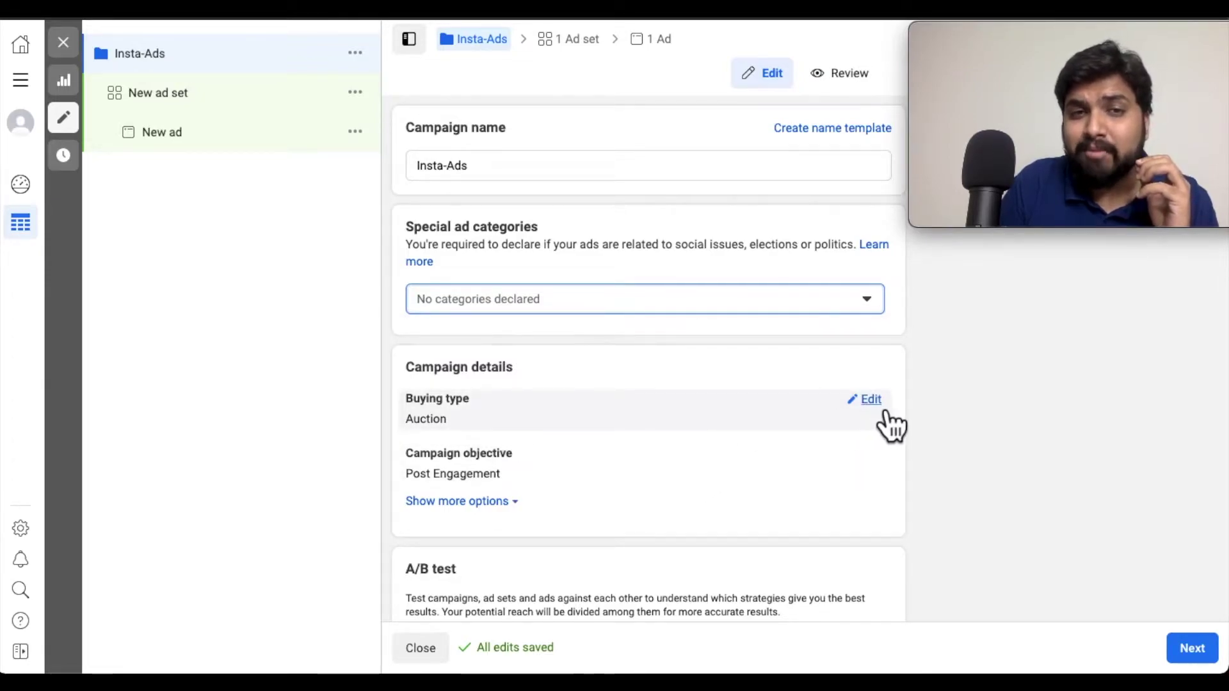
- Open the campaign's buying type for editing and keep Auction selected
click(881, 408)
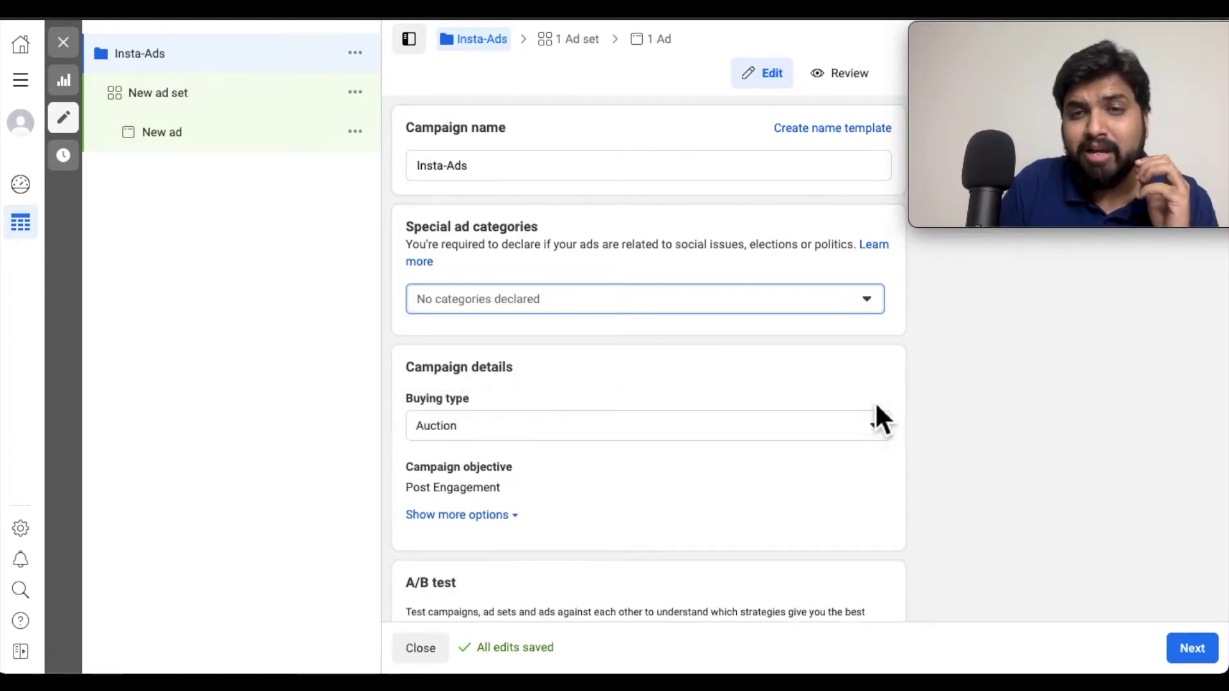
click(708, 433)
click(708, 503)
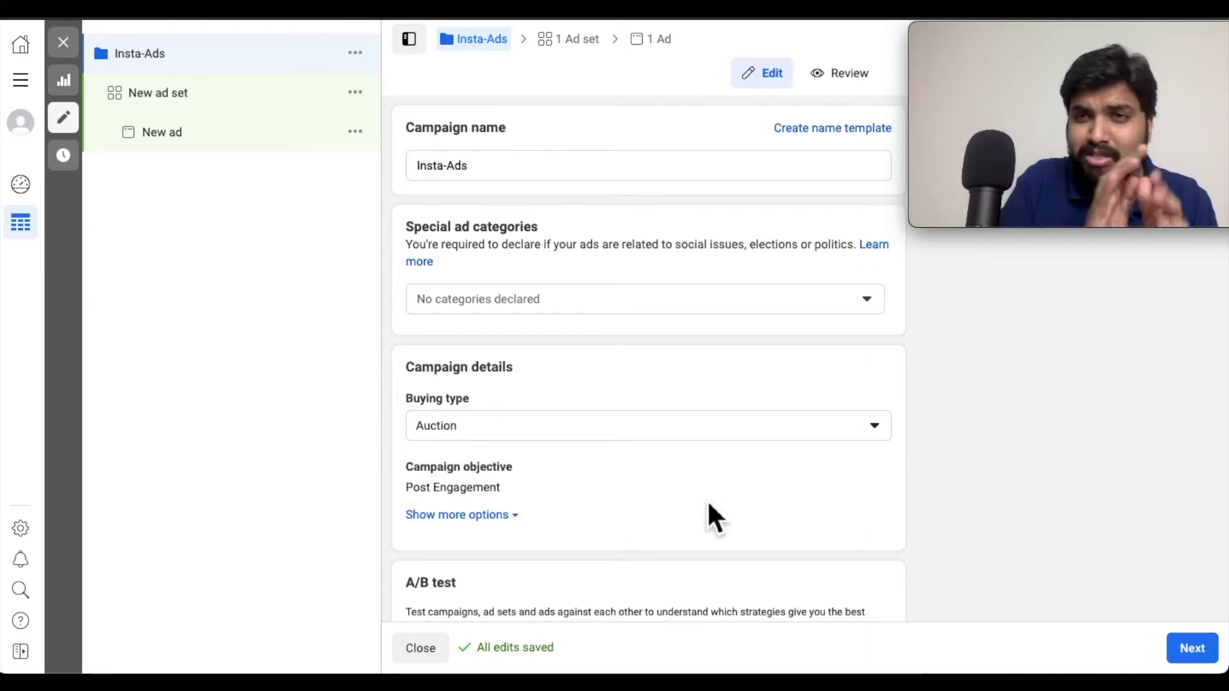
- Show the extra campaign detail options and try adding a campaign spending limit of ₹500
scroll(666, 495, down, 2)
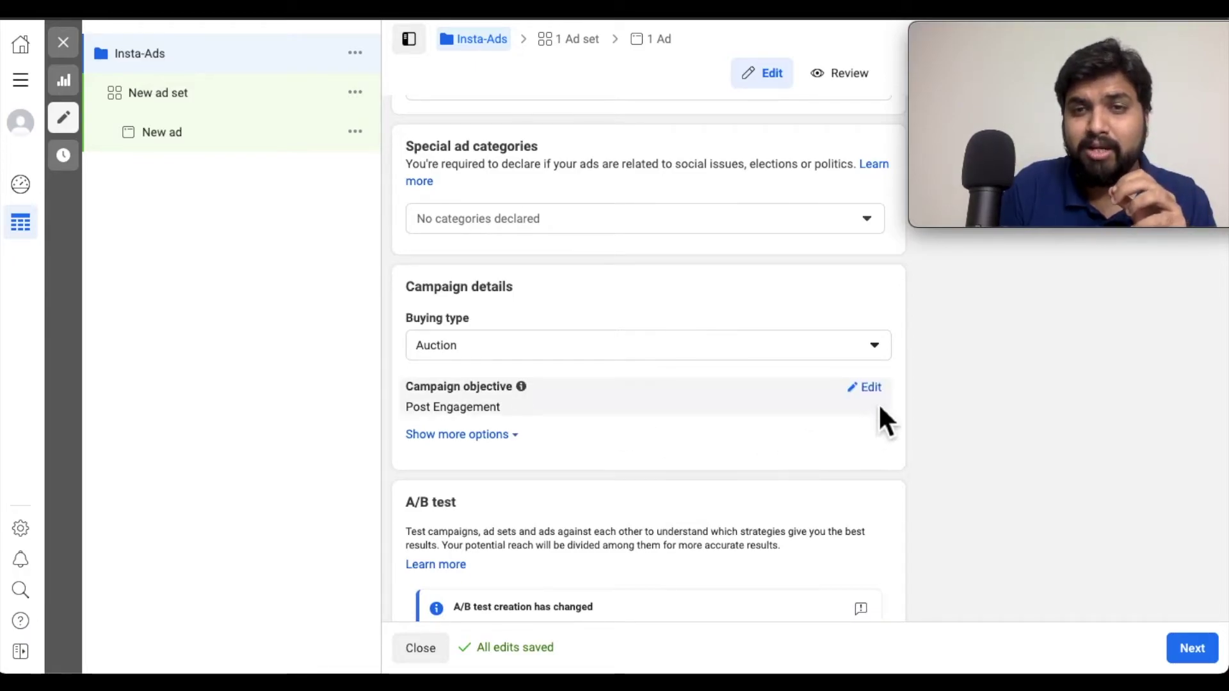
click(520, 448)
scroll(680, 509, down, 1)
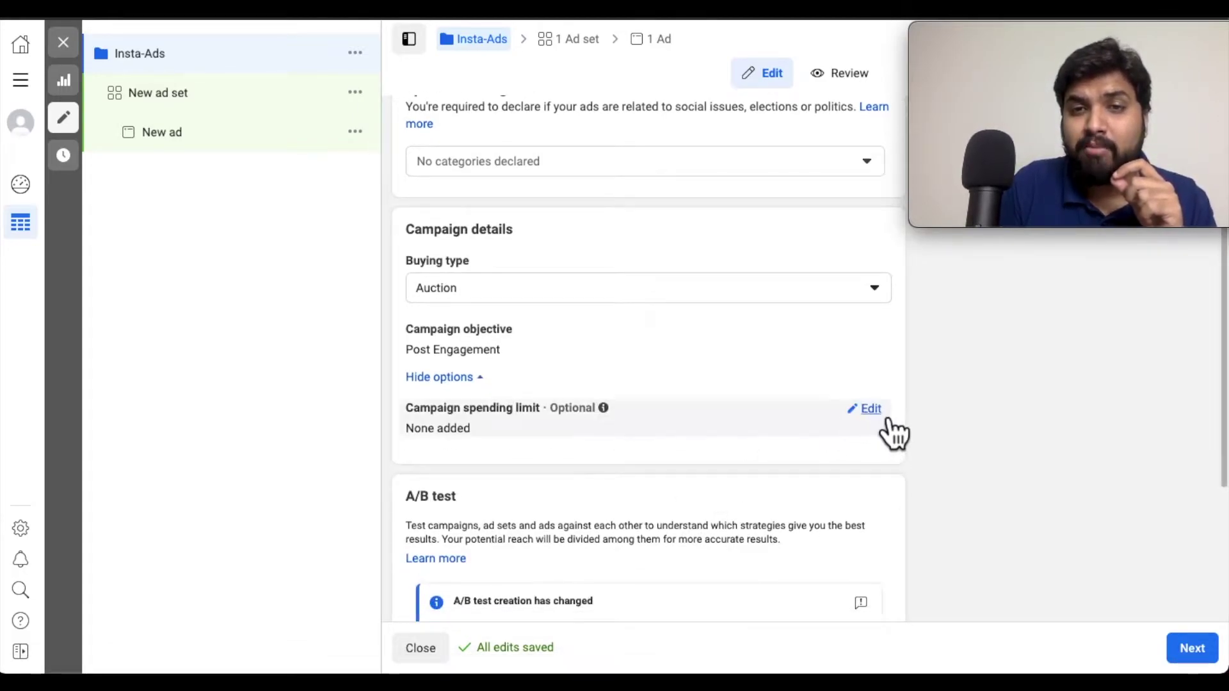
click(878, 413)
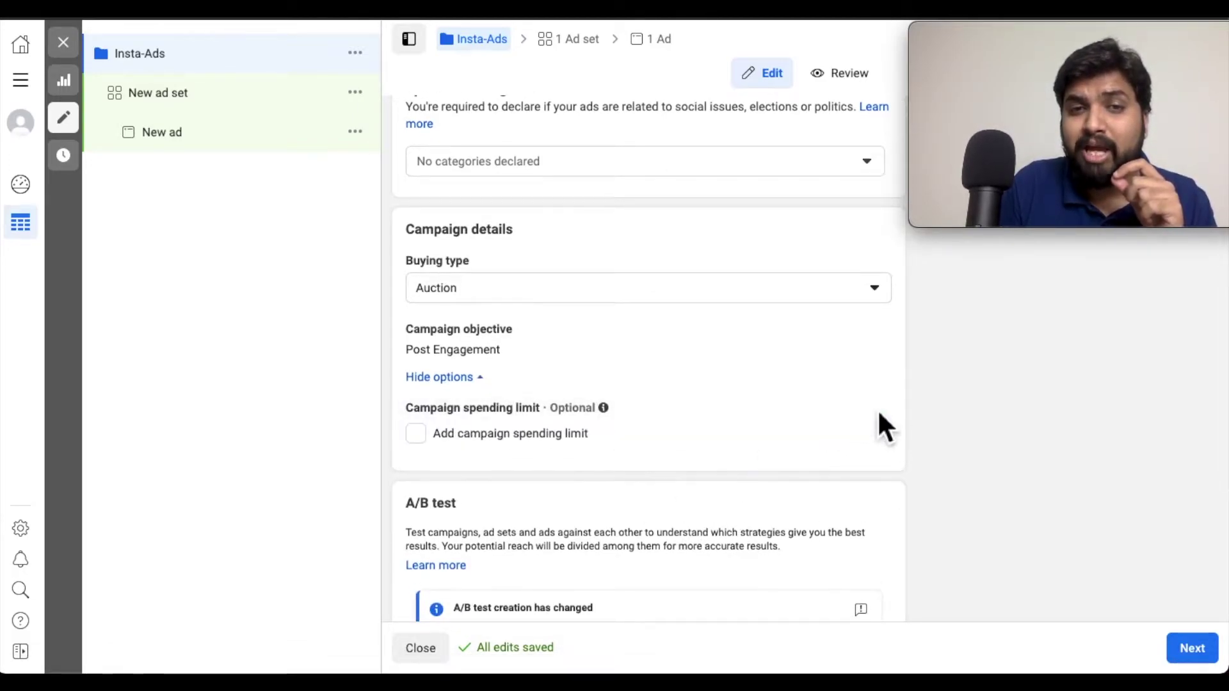
click(442, 442)
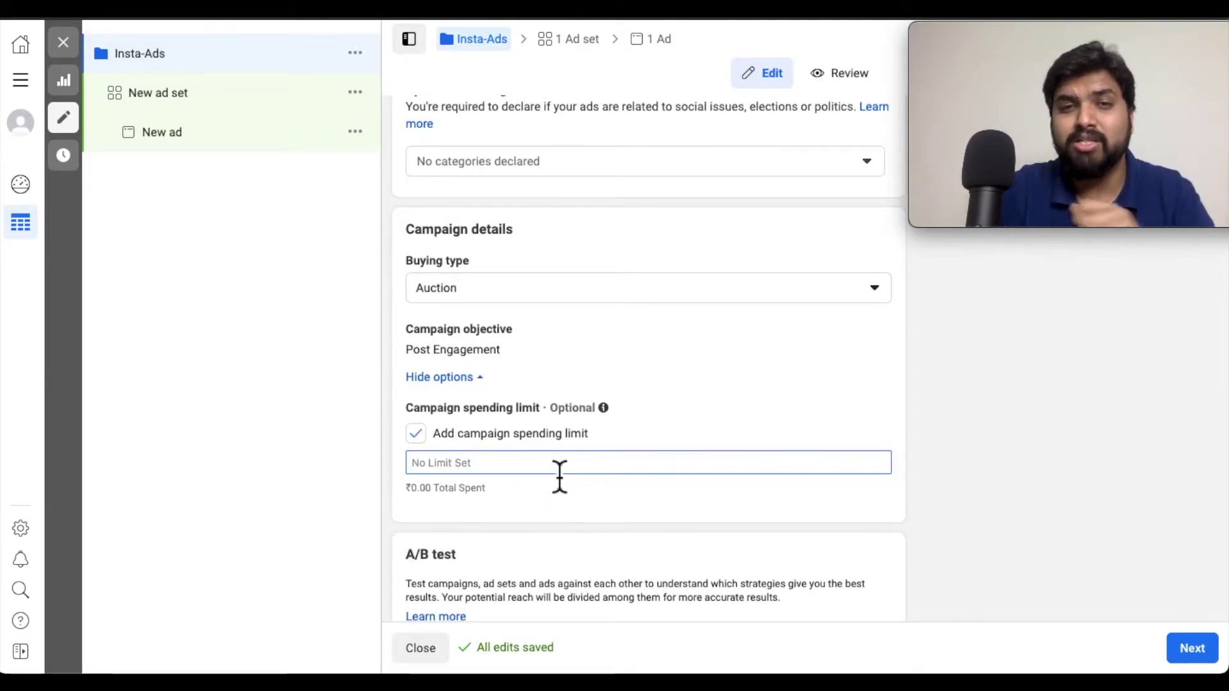
text(500)
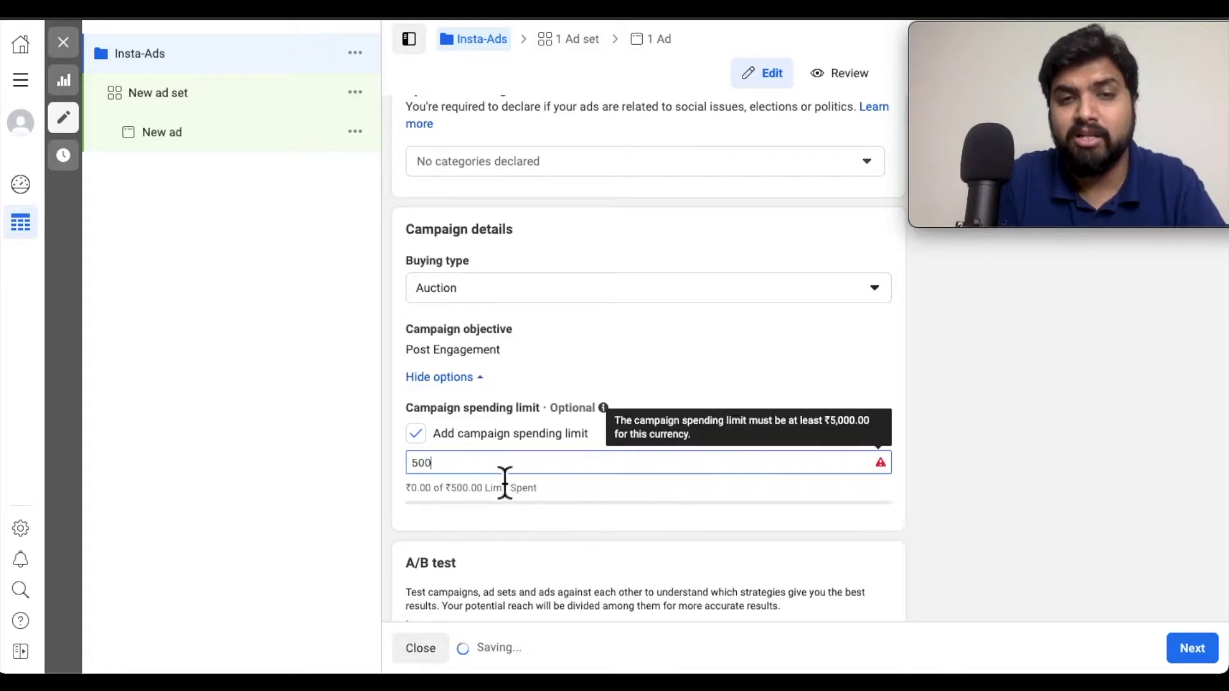
click(552, 515)
- Try a campaign spending limit of ₹5,000 and remove the spending limit from the campaign
scroll(633, 533, down, 3)
double_click(493, 288)
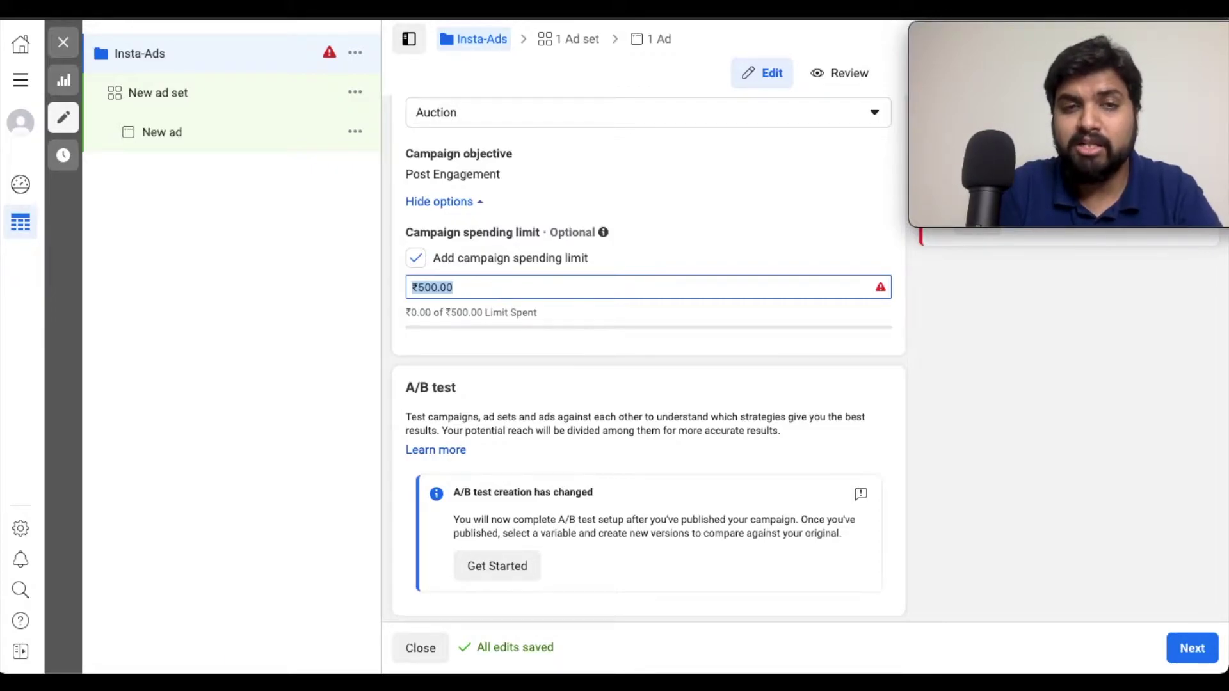
text(5000)
click(631, 332)
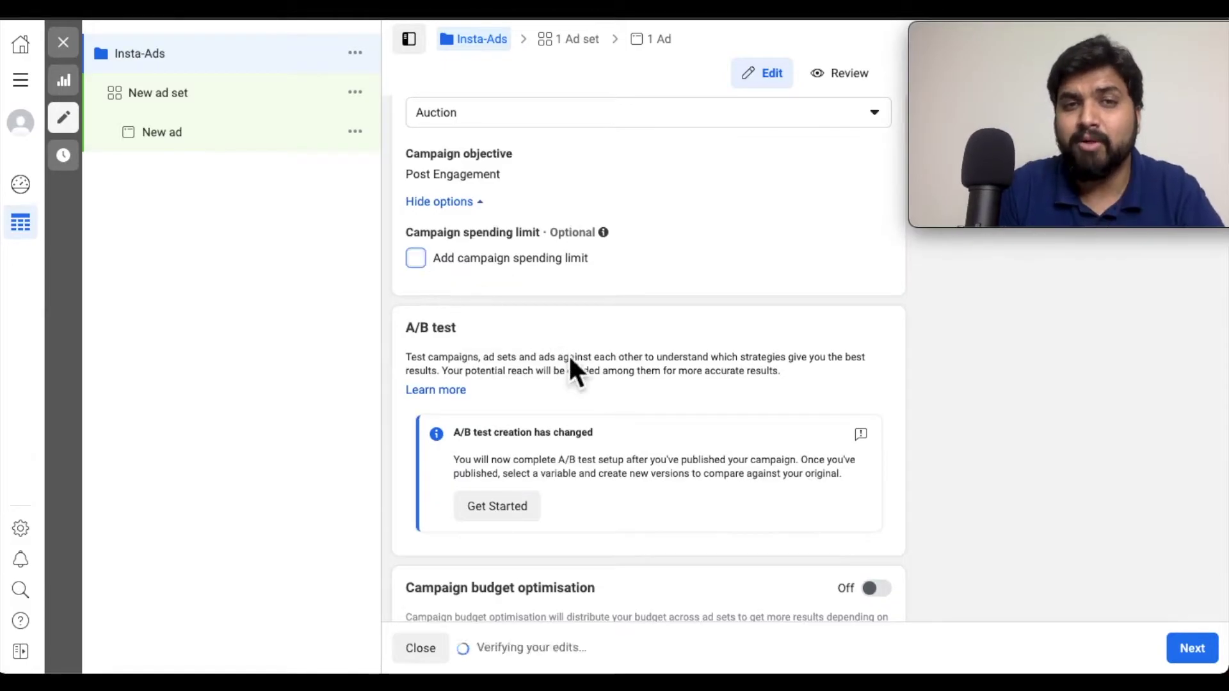
- Leave the A/B test and campaign budget optimisation unused and continue to the ad set settings
scroll(570, 359, down, 1)
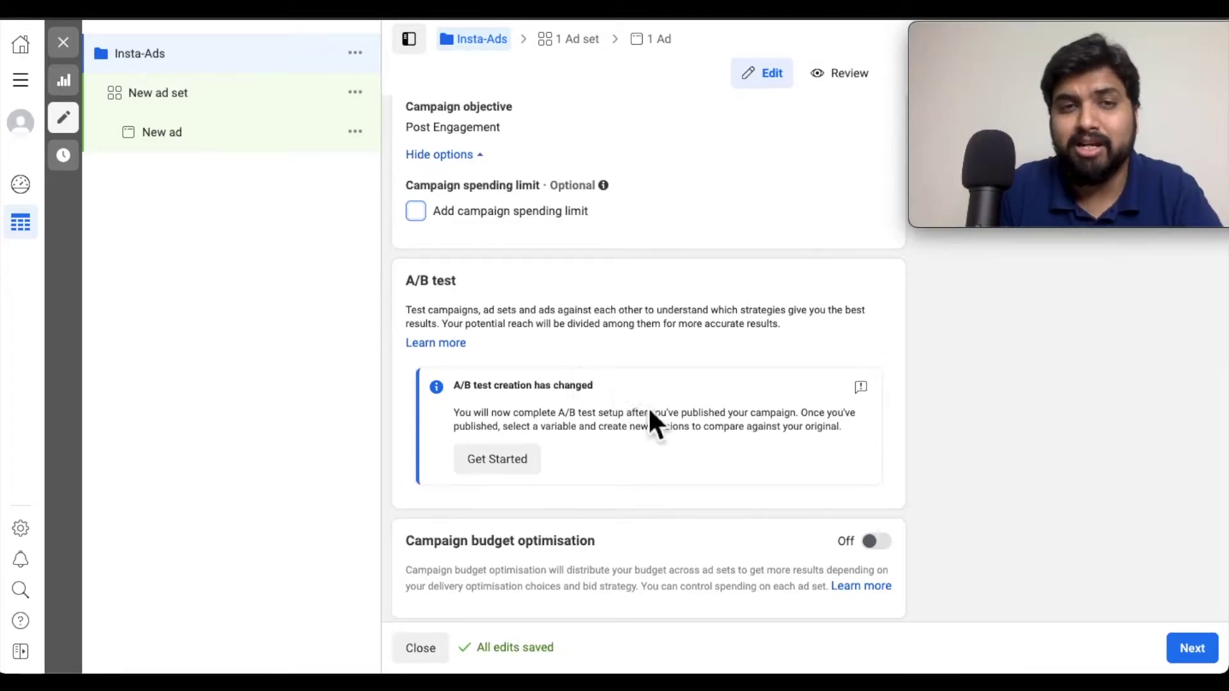
scroll(640, 410, down, 1)
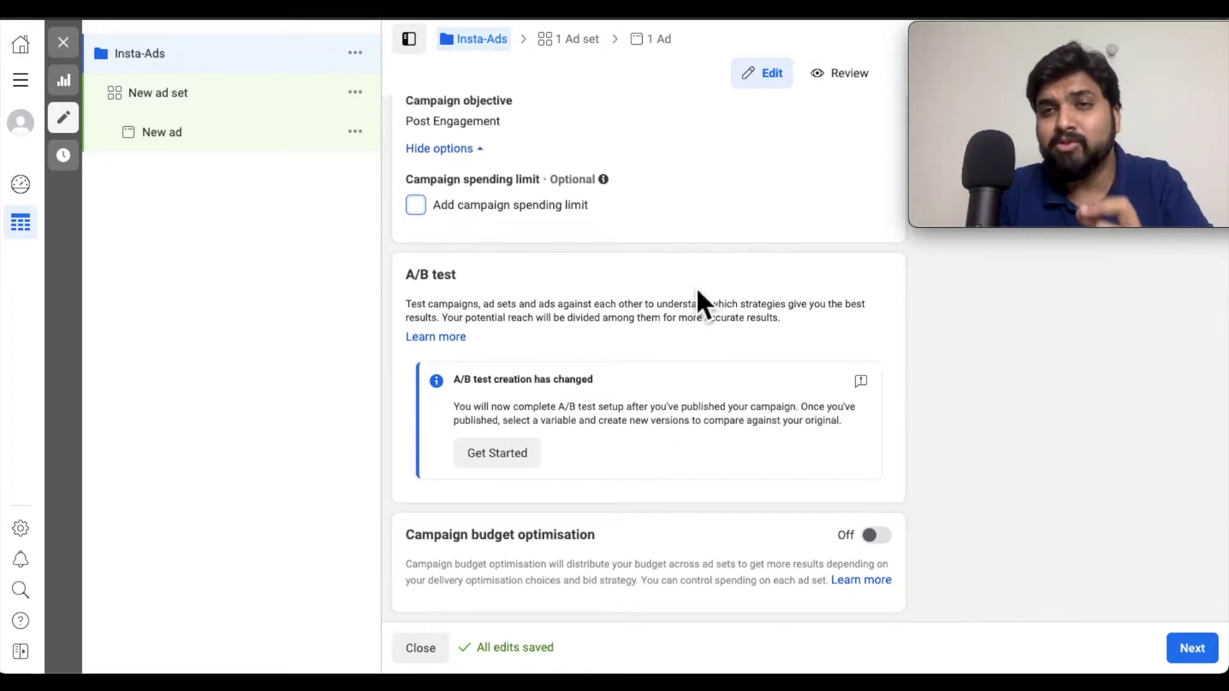
scroll(689, 375, down, 1)
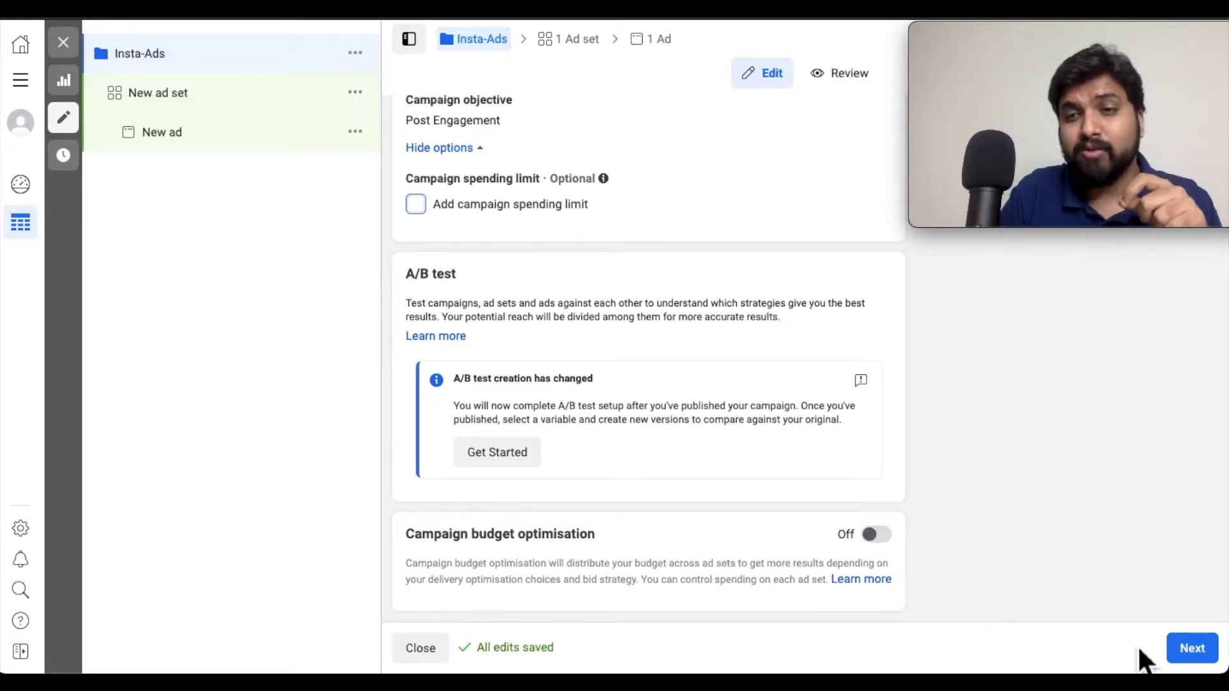
click(1200, 654)
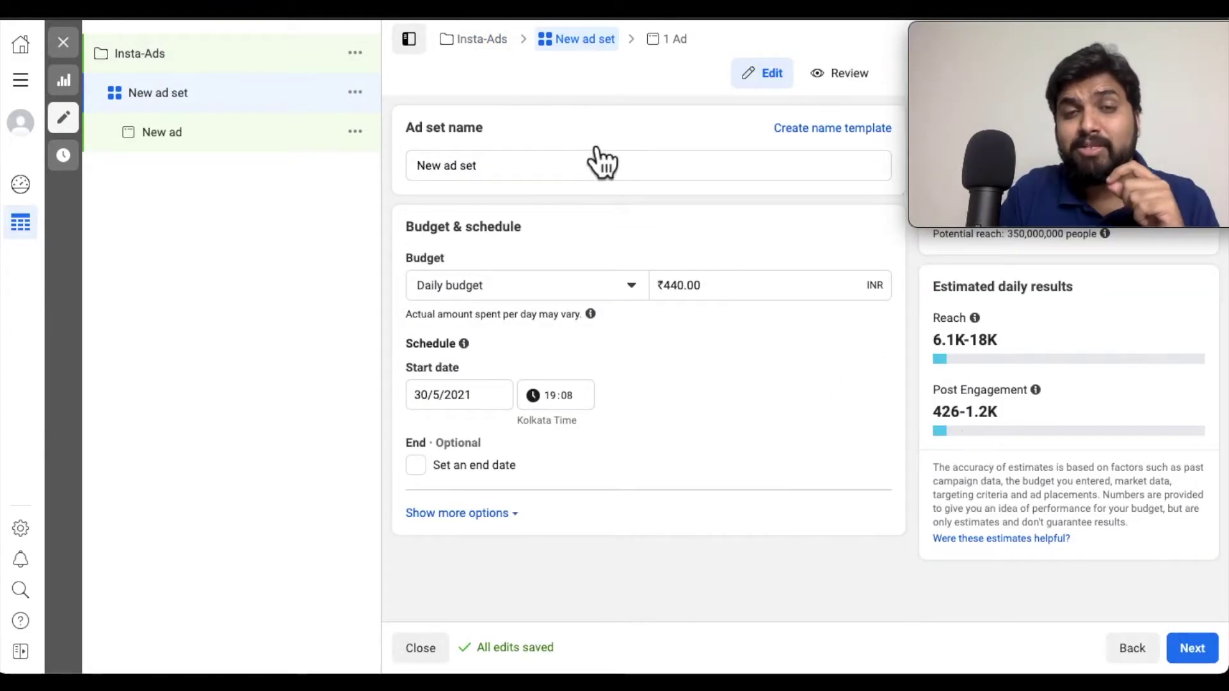
- Rename the ad set as "age"
triple_click(490, 171)
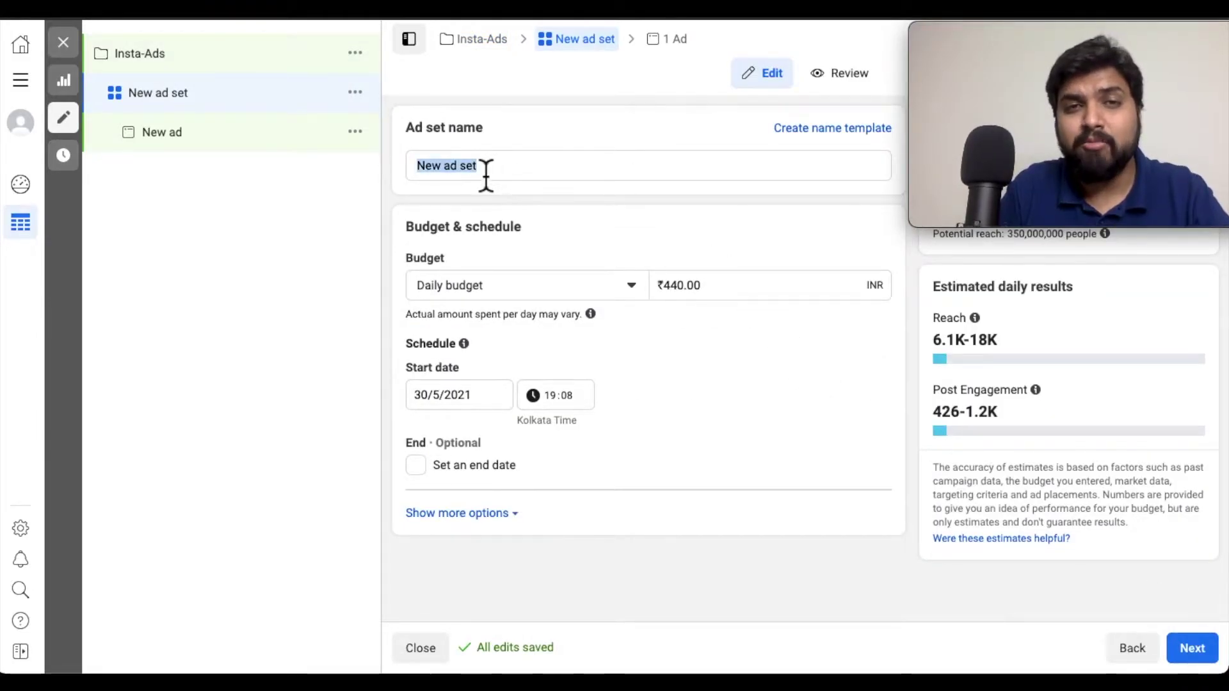
triple_click(488, 170)
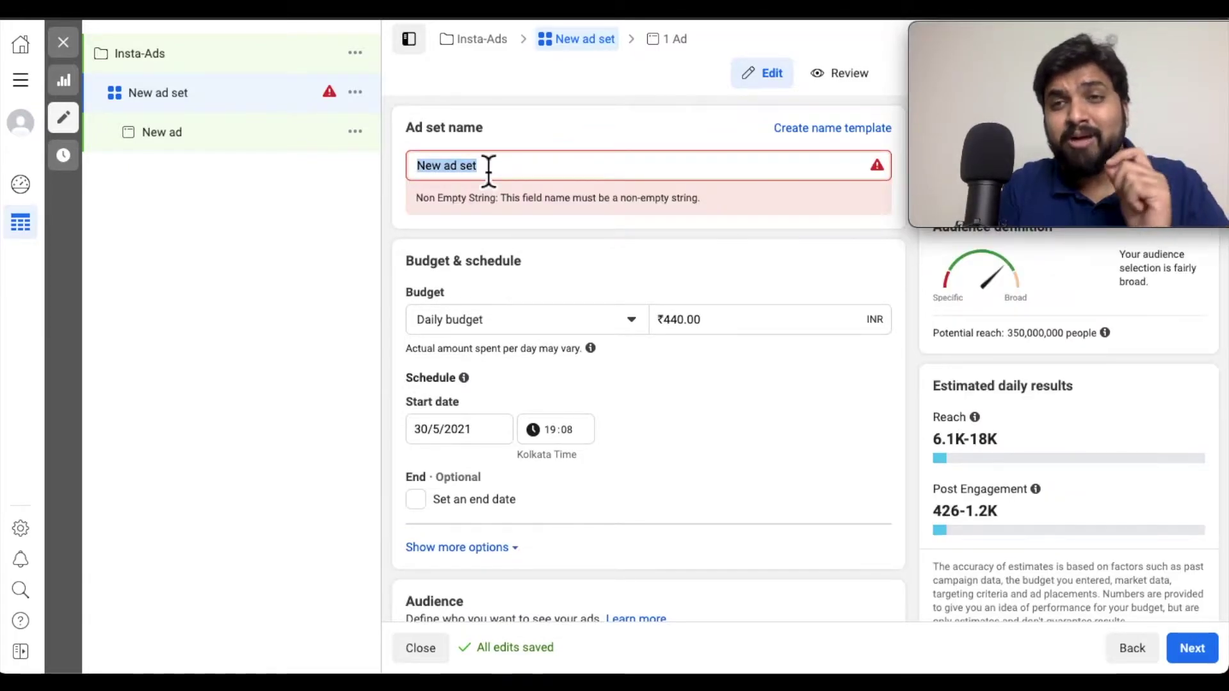
text(a)
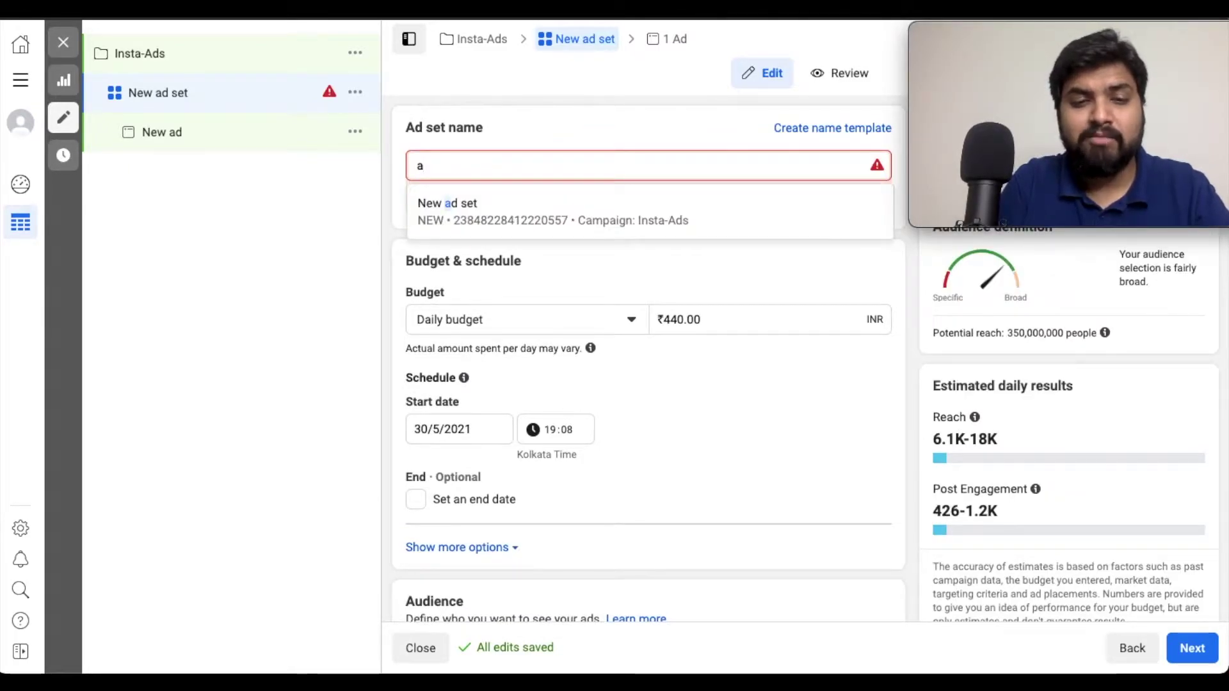
text(ge)
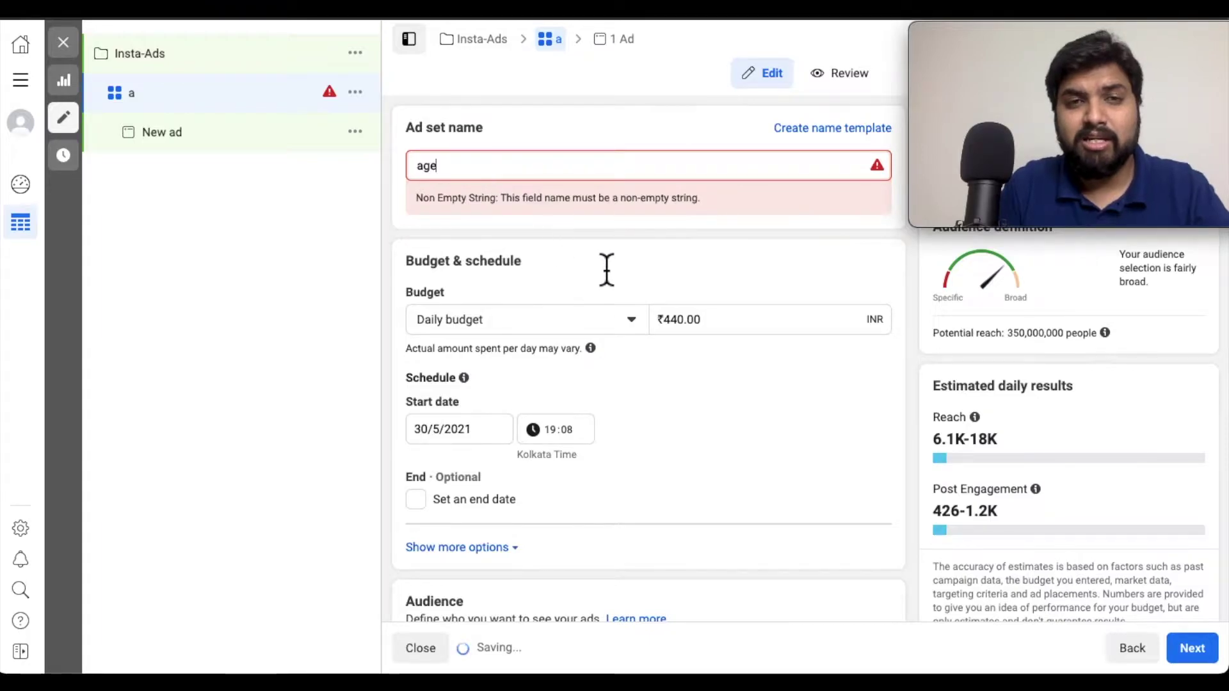
- Set the ad set's daily budget to ₹100
scroll(628, 310, down, 1)
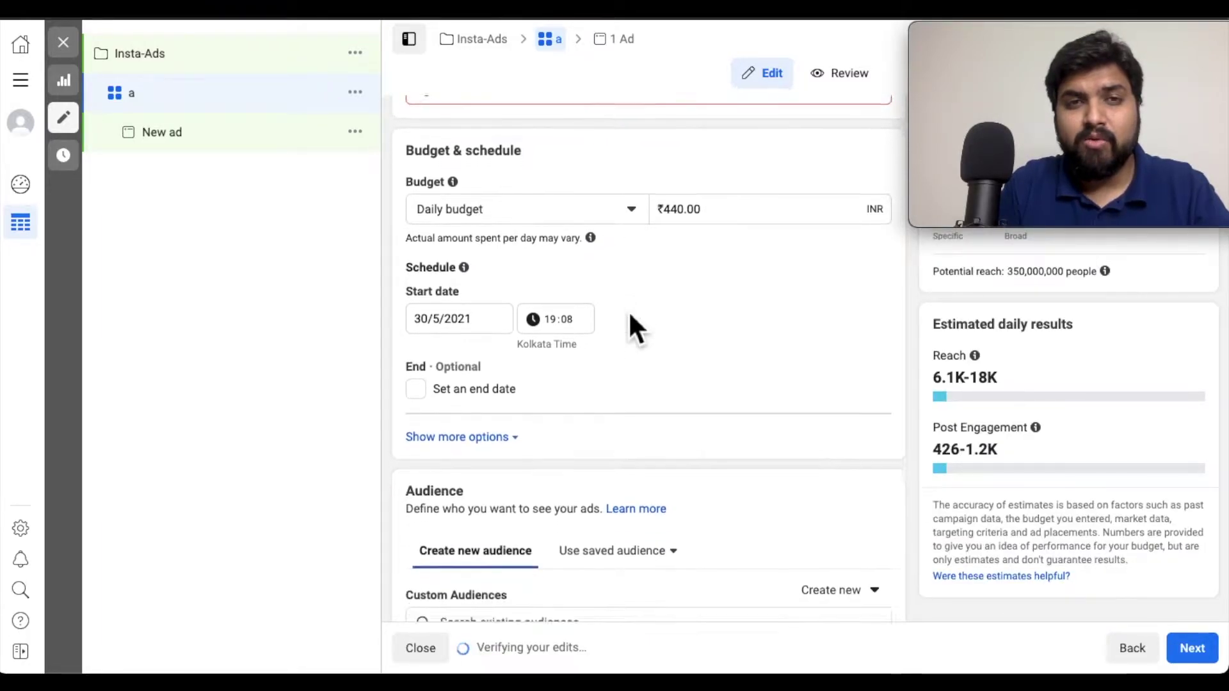
scroll(628, 310, down, 1)
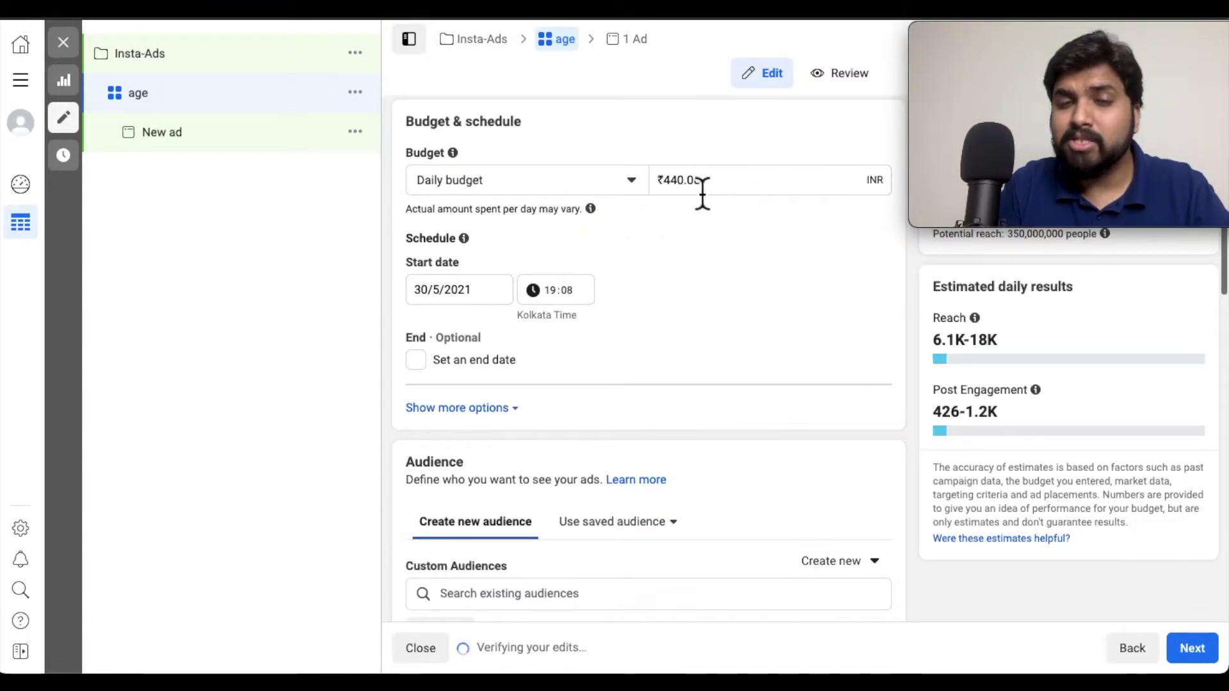
triple_click(679, 191)
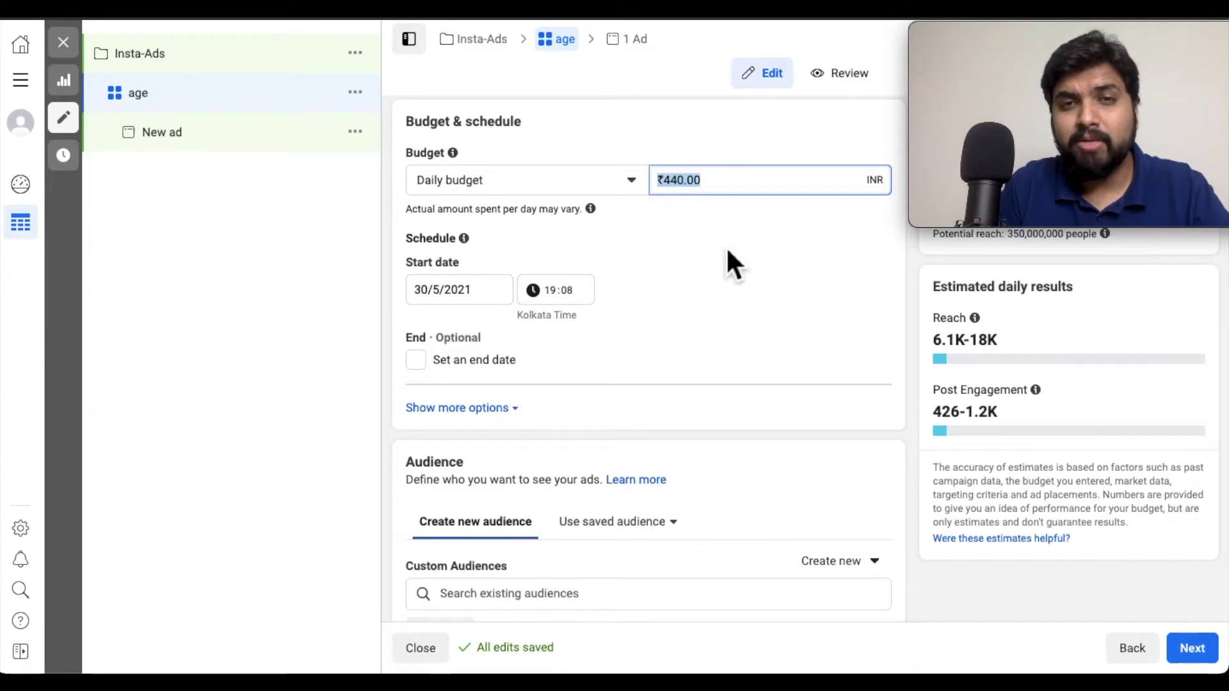
text(100)
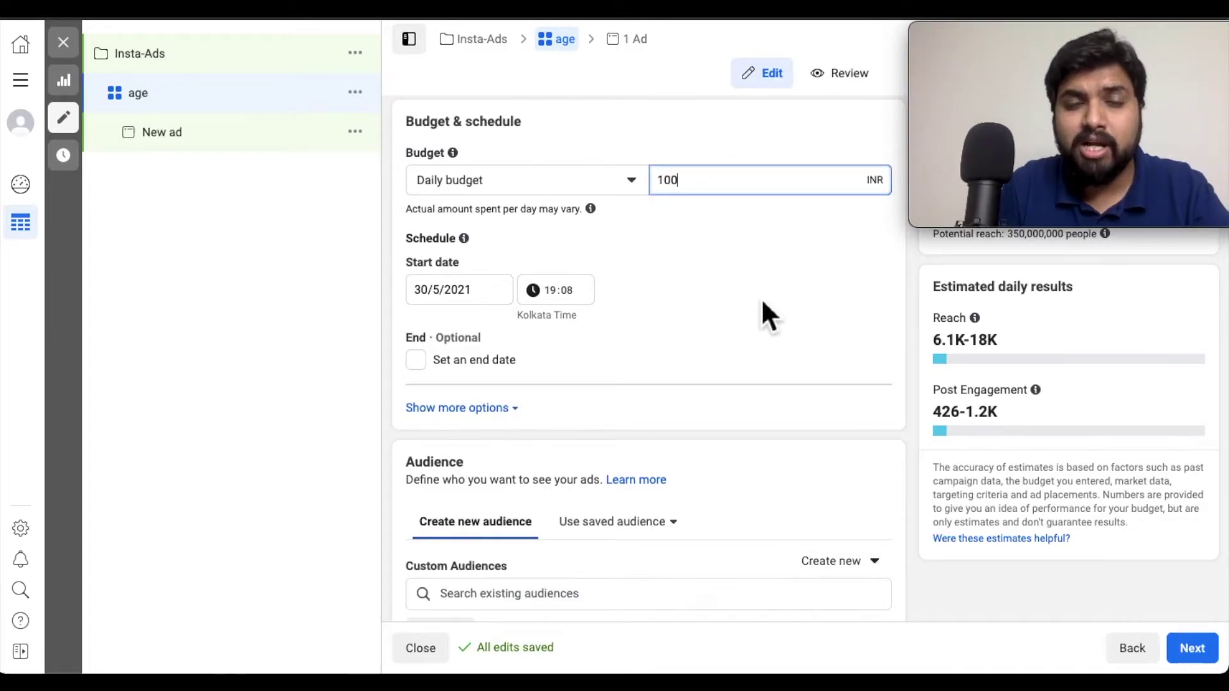
click(730, 234)
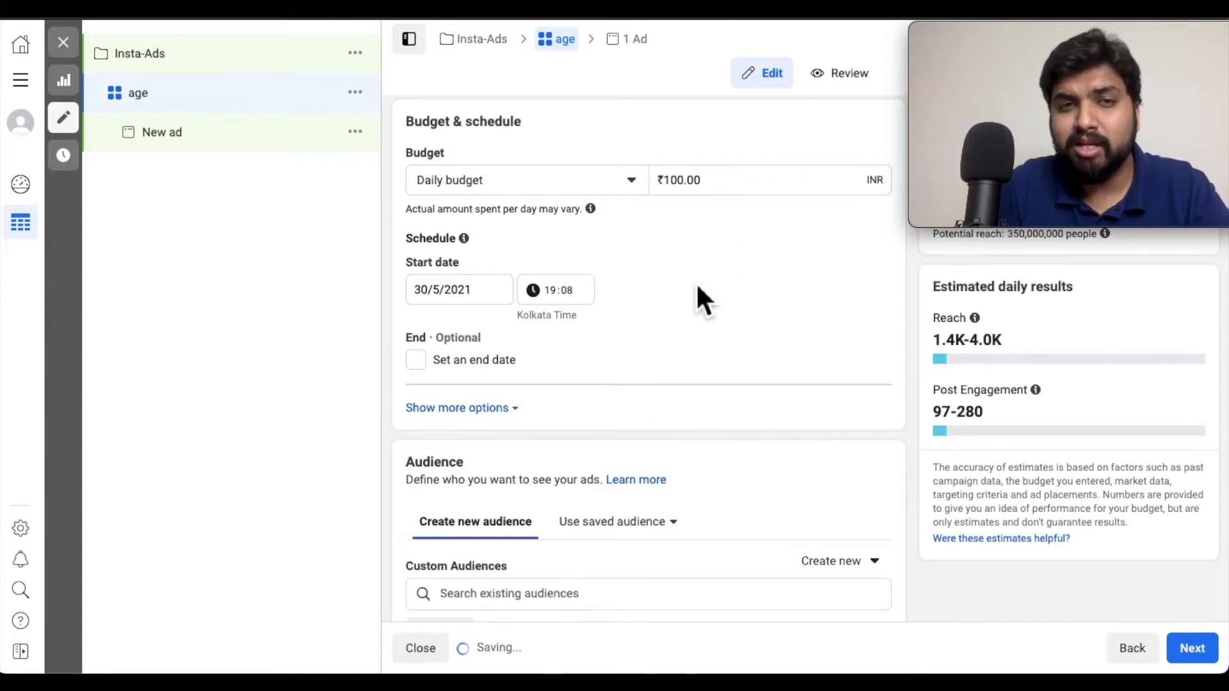
- Show the additional budget and schedule options and check whether ad scheduling can be edited
scroll(697, 288, down, 1)
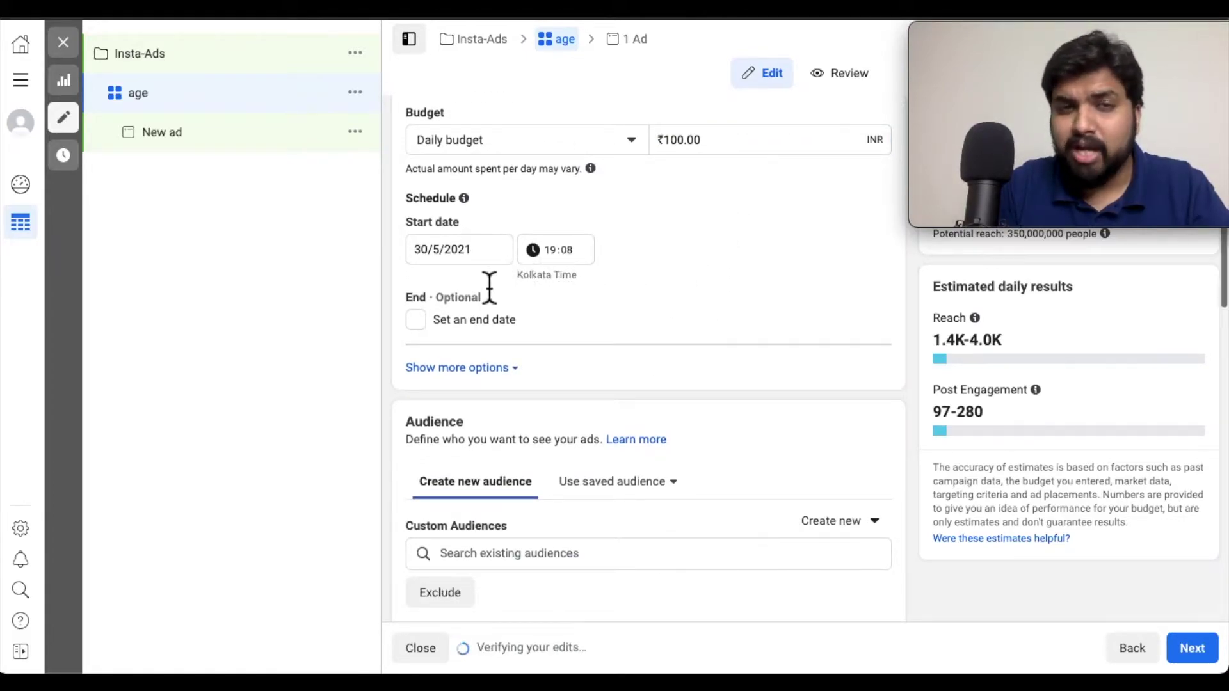
scroll(532, 314, down, 1)
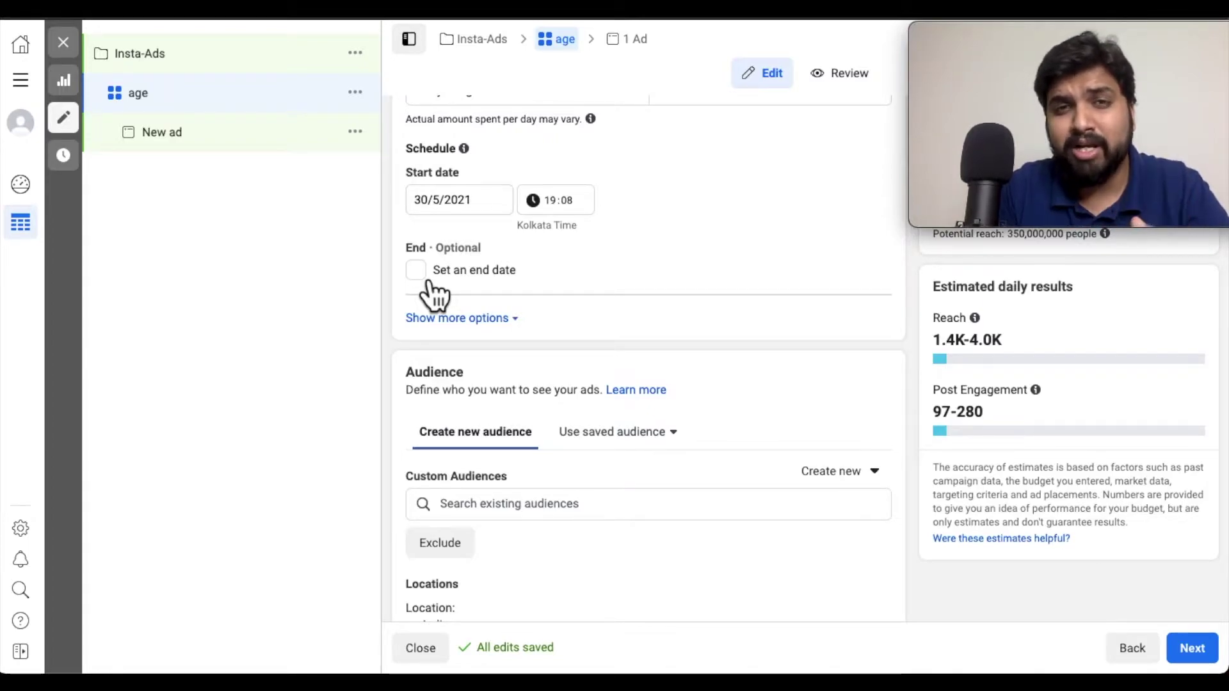
click(519, 326)
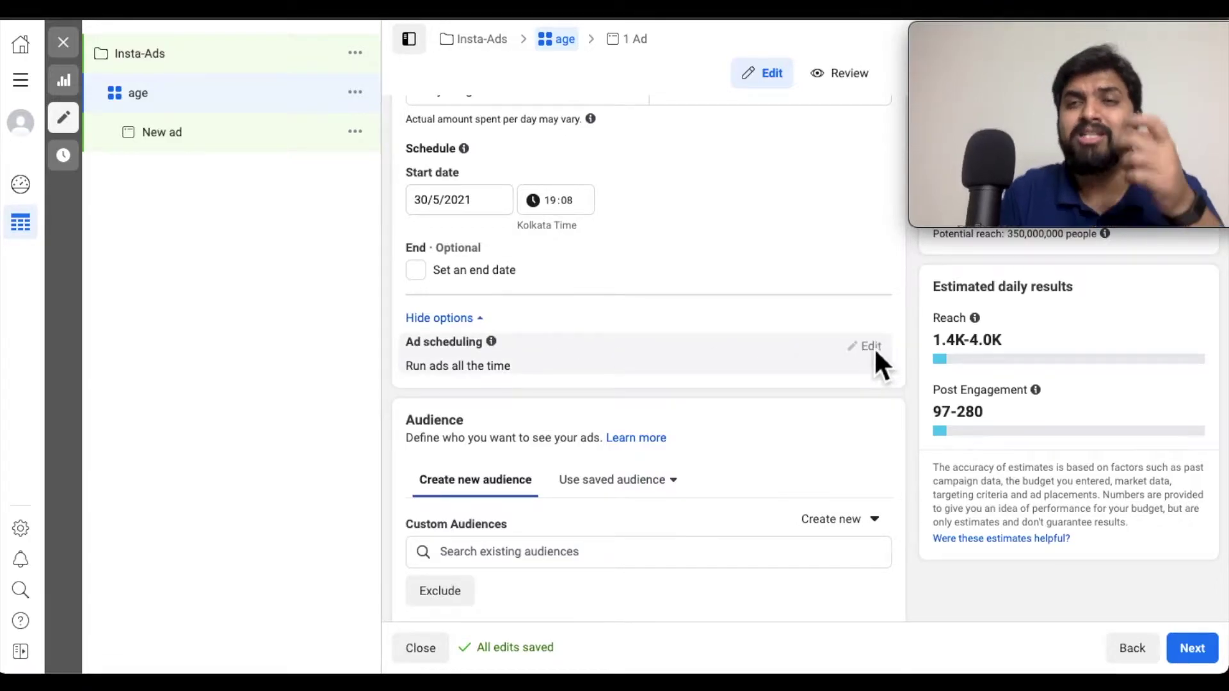
mouse_move(874, 347)
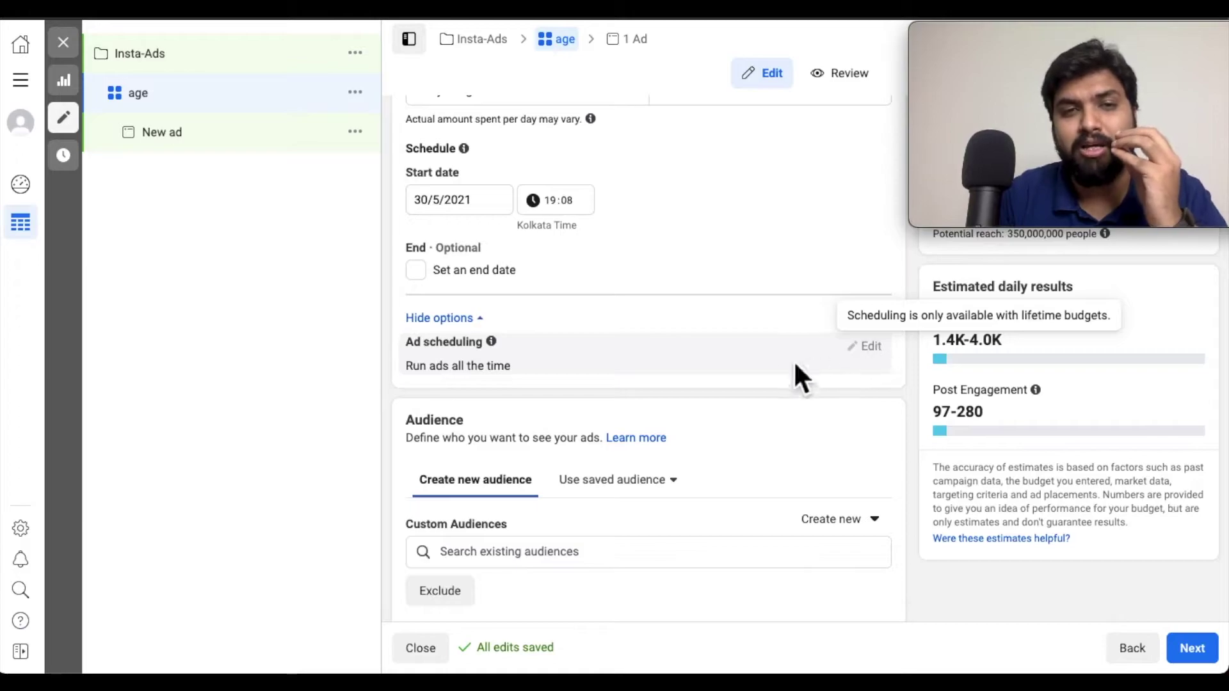
- Check which kinds of new audience can be created for the ad set's custom audiences
scroll(811, 356, down, 2)
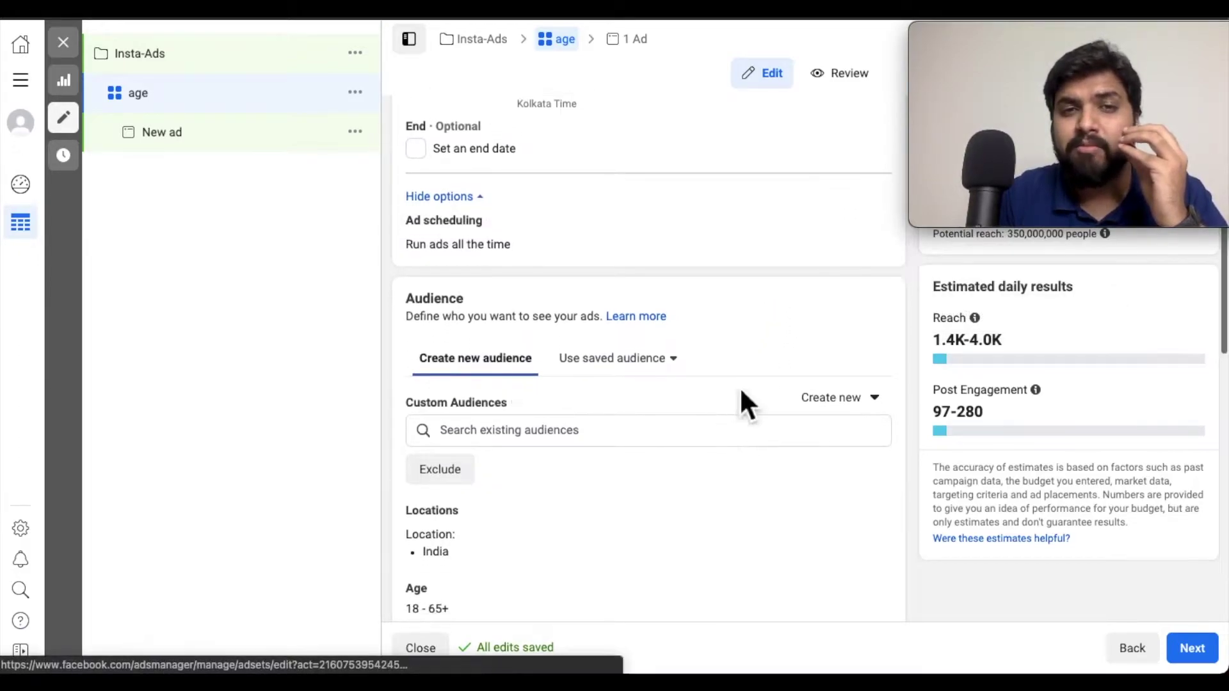
scroll(727, 445, down, 2)
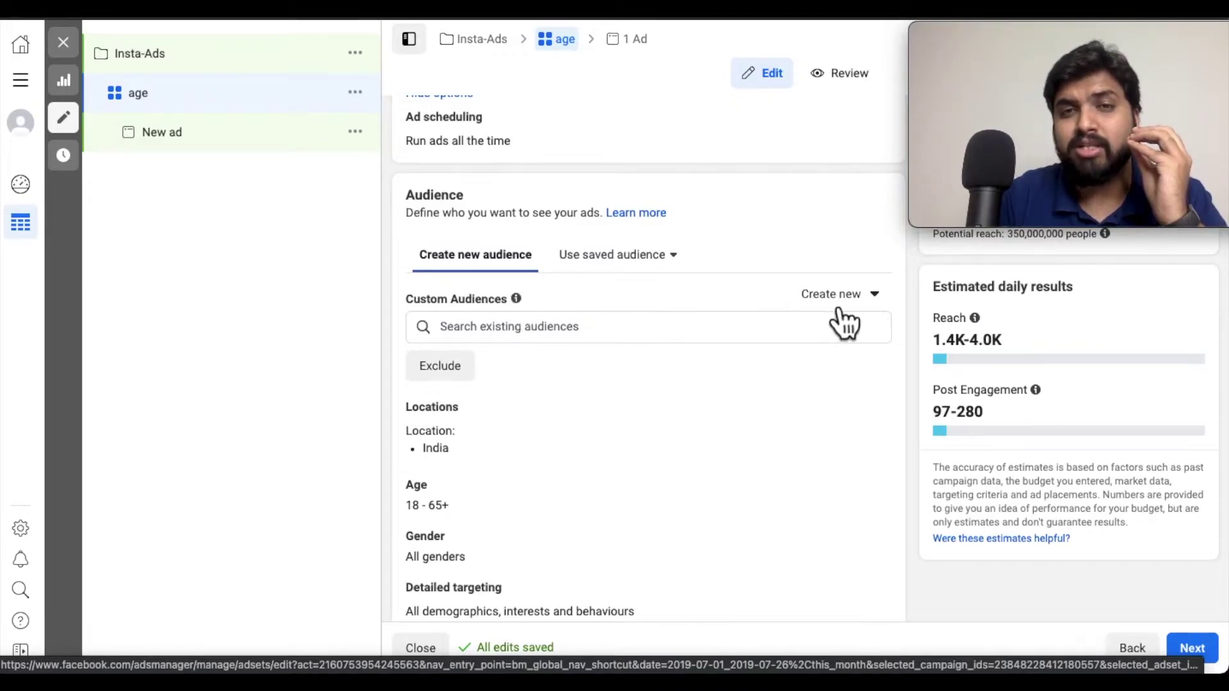
click(880, 313)
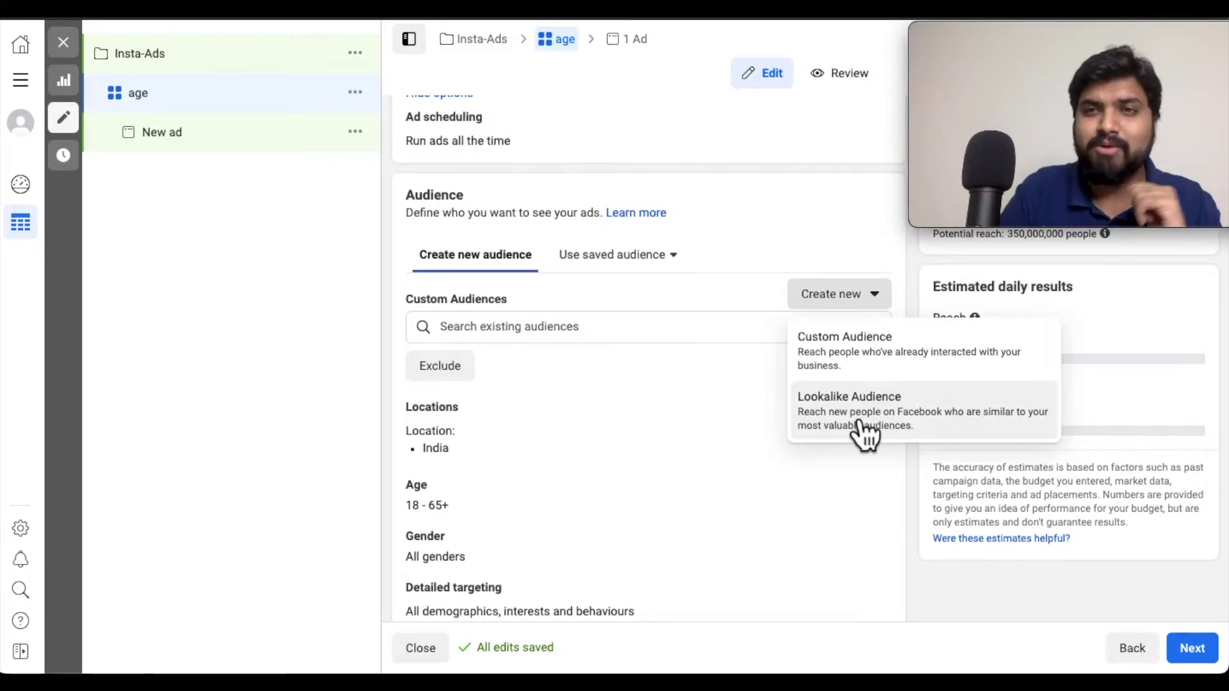
click(565, 404)
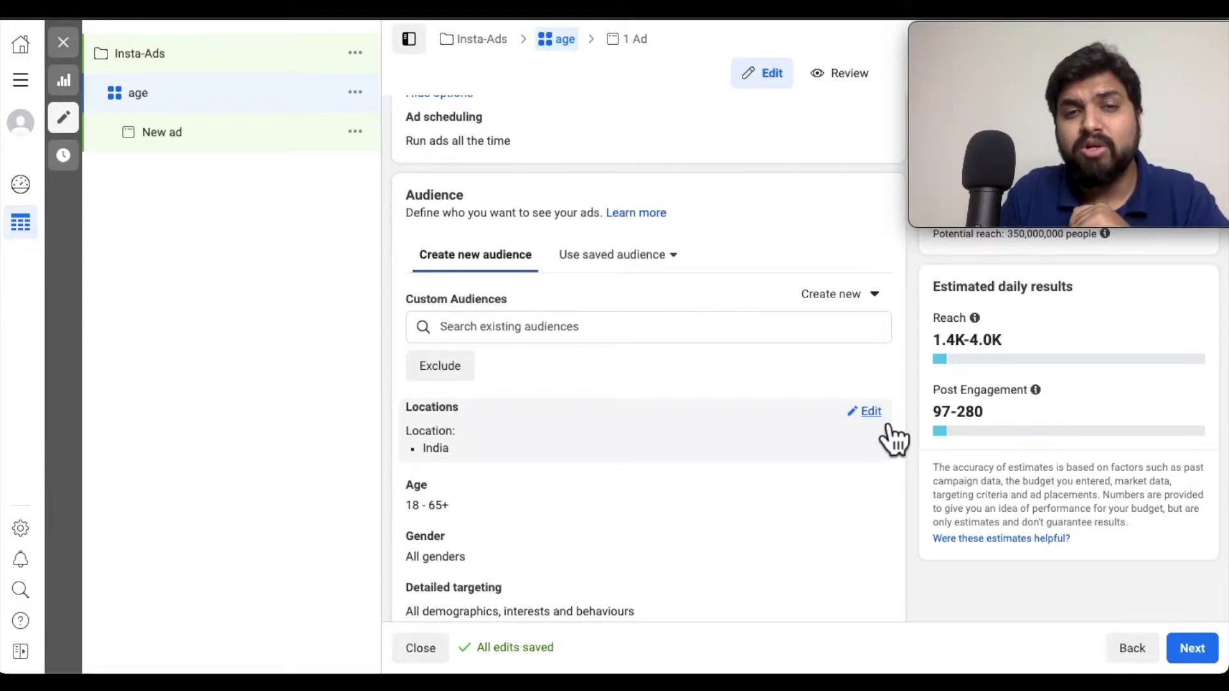
- Replace India with the city of Mumbai, Maharashtra, India as the audience's included location
click(762, 431)
scroll(640, 512, down, 2)
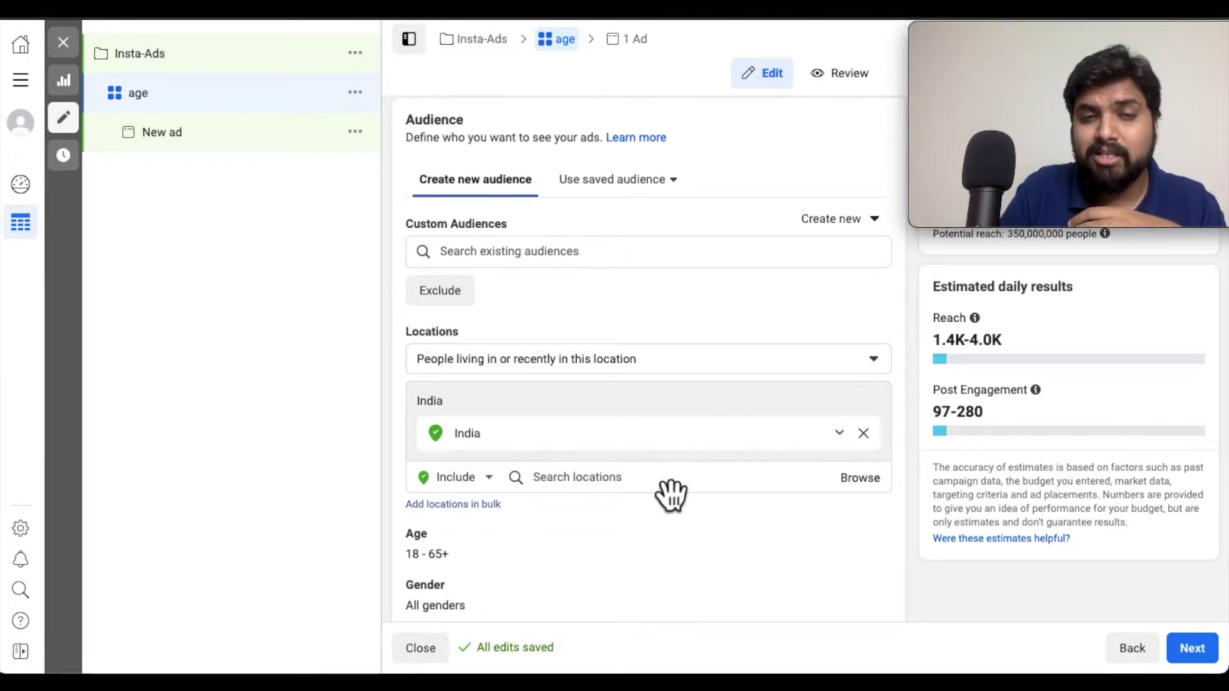
scroll(669, 498, down, 1)
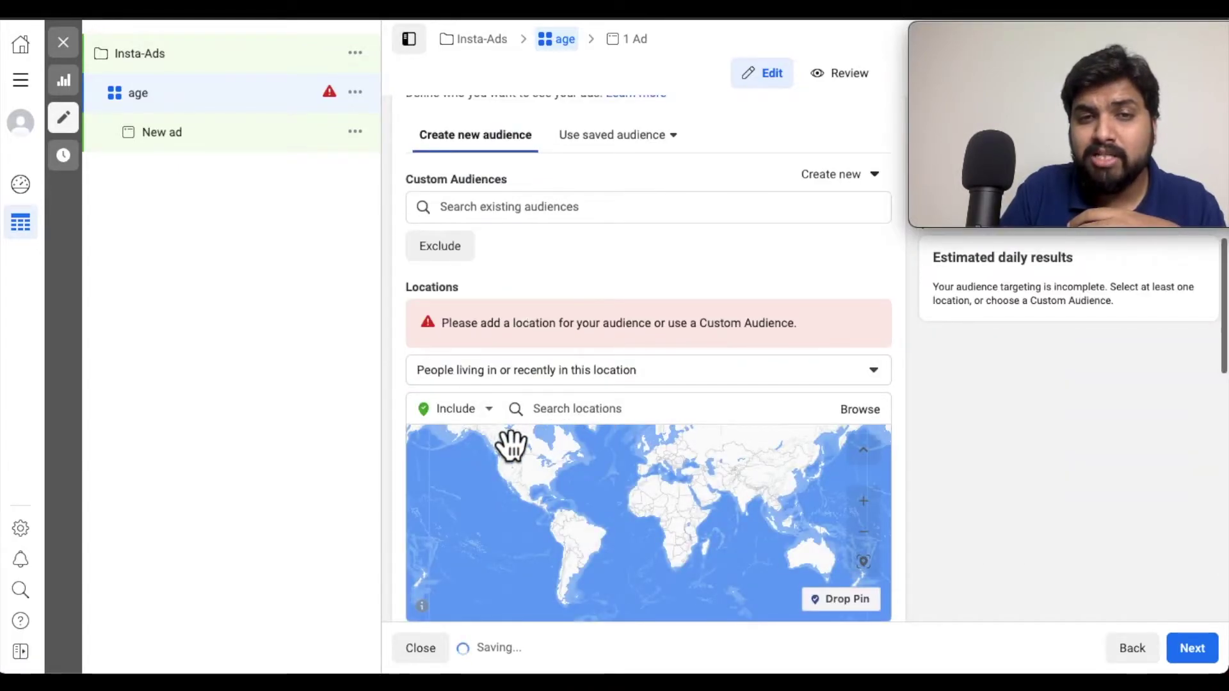
click(620, 423)
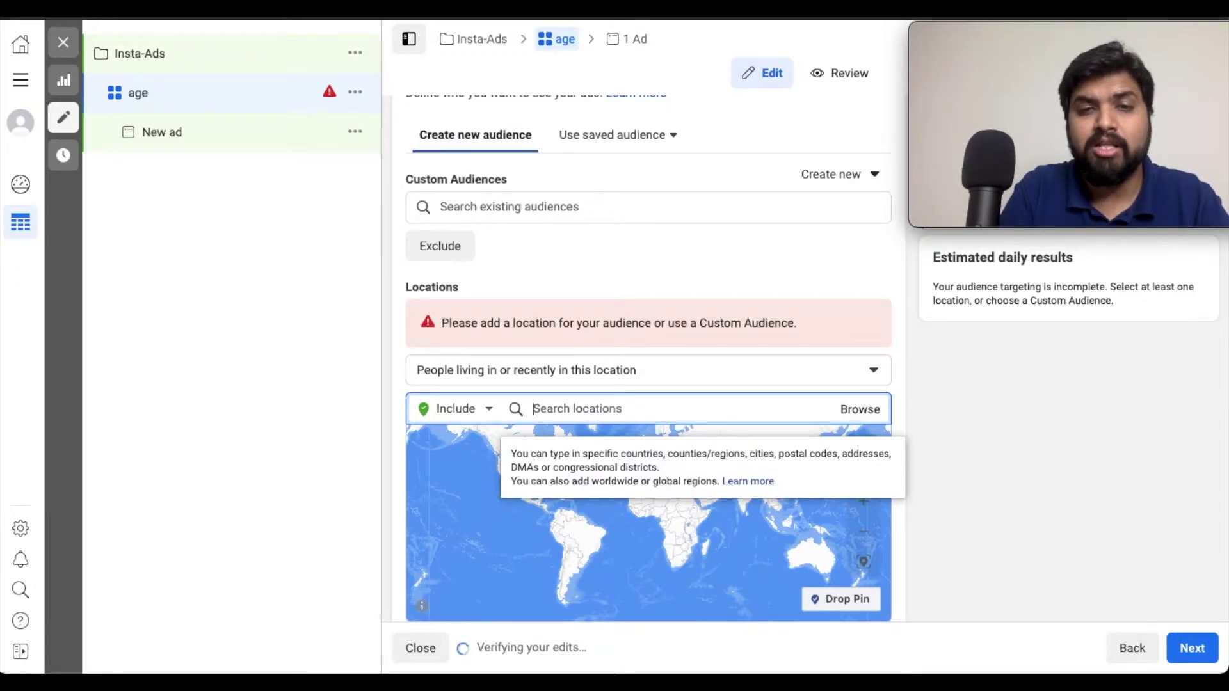
text(mumbai)
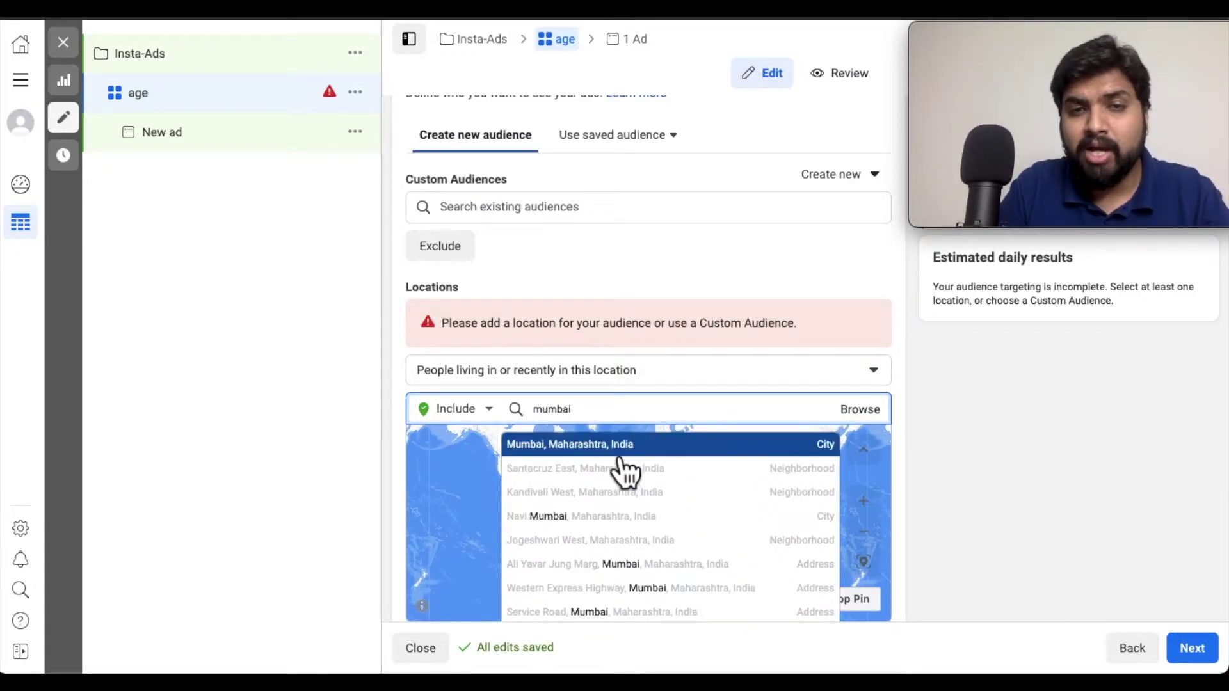
click(608, 446)
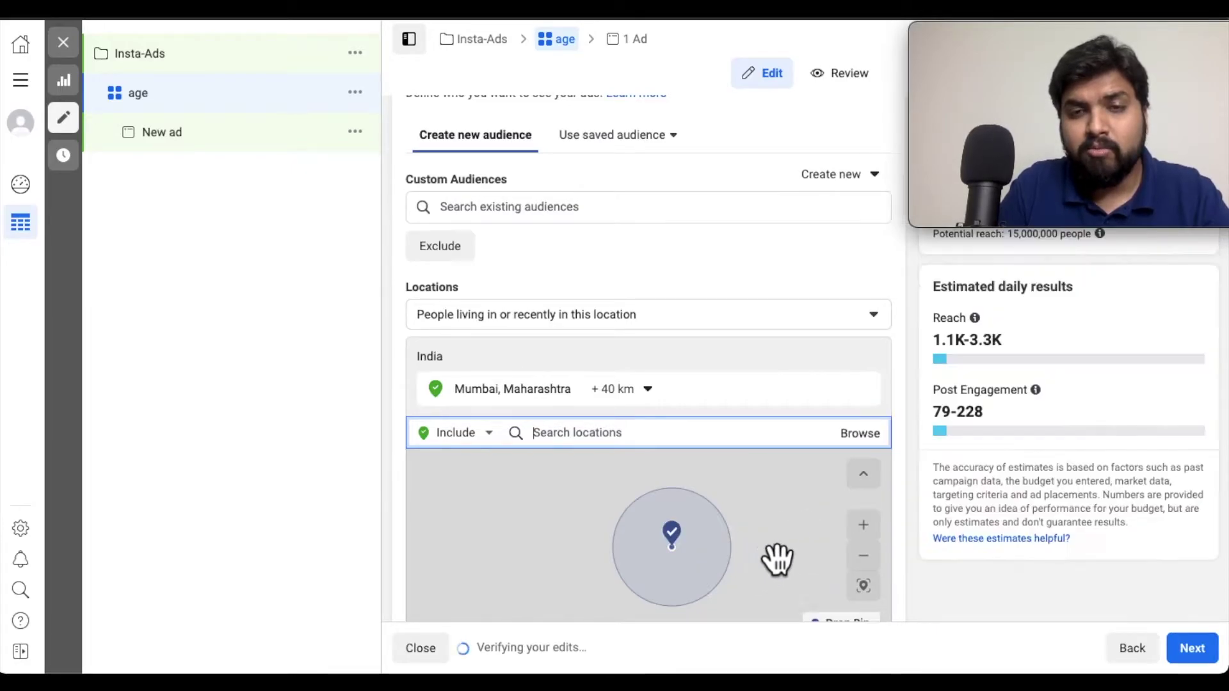
scroll(753, 585, down, 5)
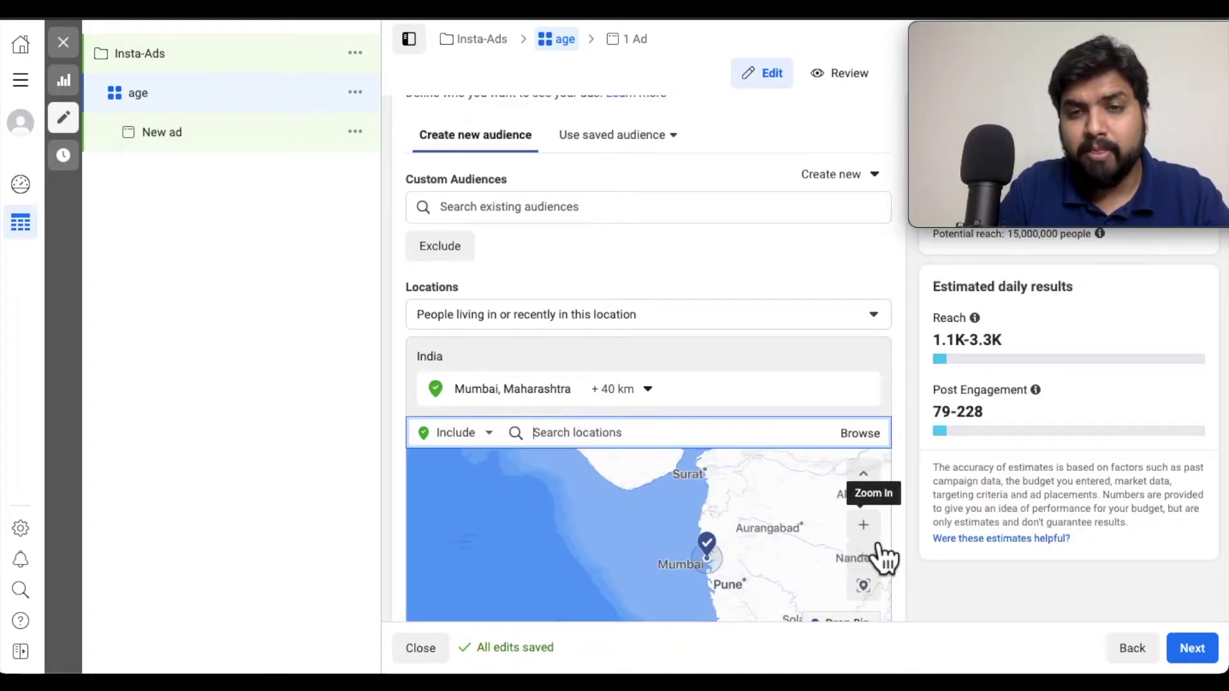
click(863, 526)
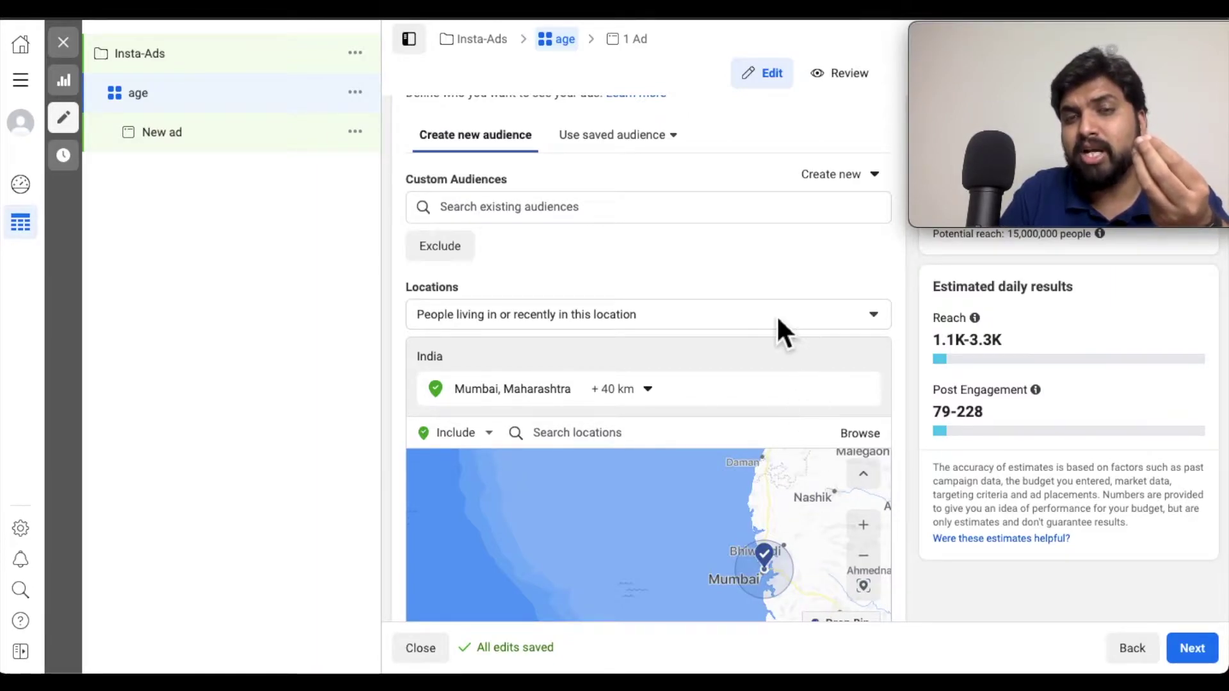
- Open the audience's age range for editing
scroll(807, 301, down, 1)
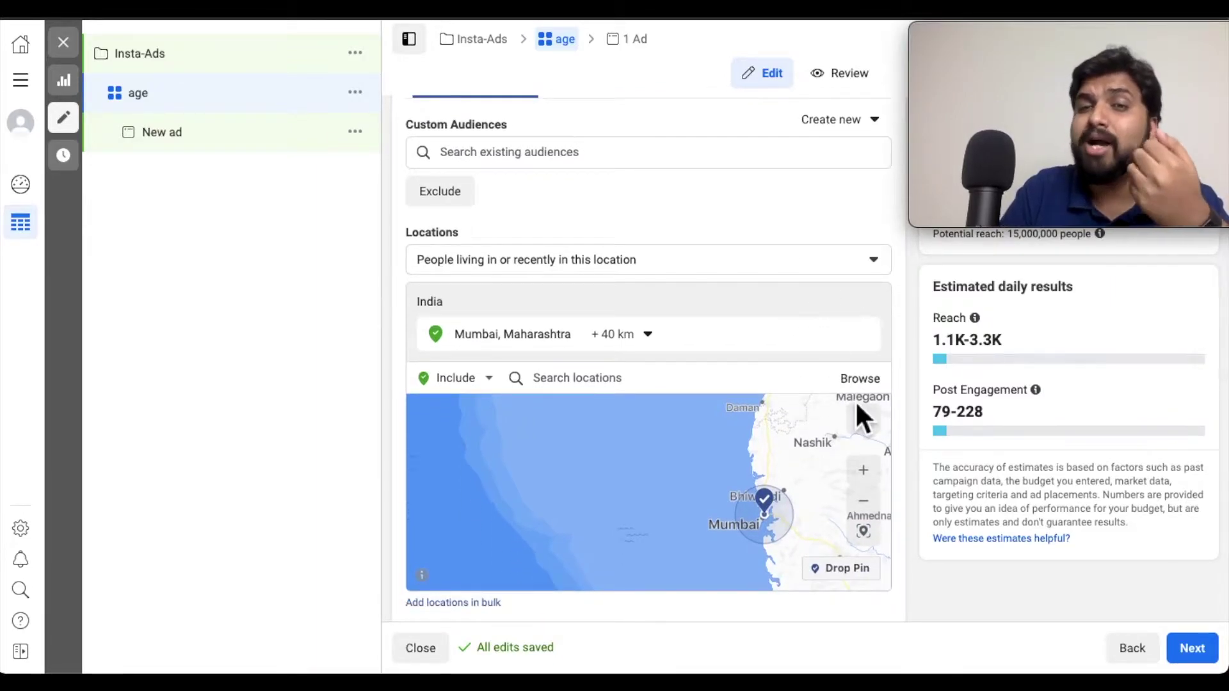
scroll(922, 417, down, 1)
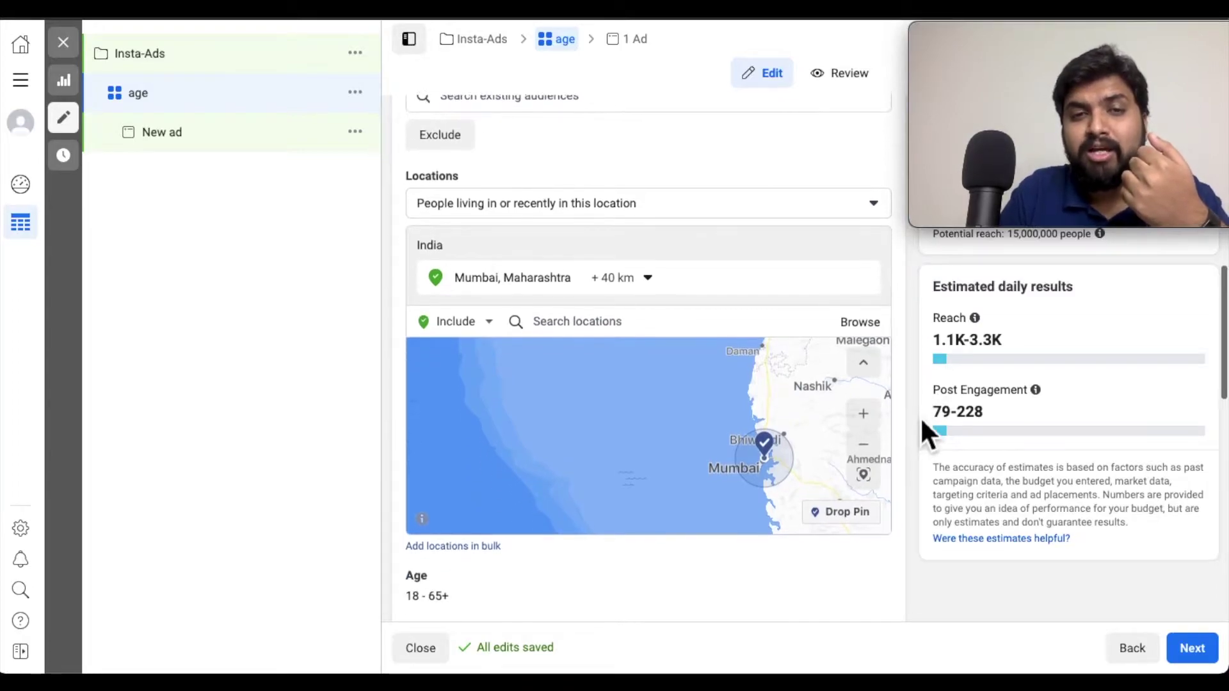
scroll(920, 416, down, 2)
click(878, 443)
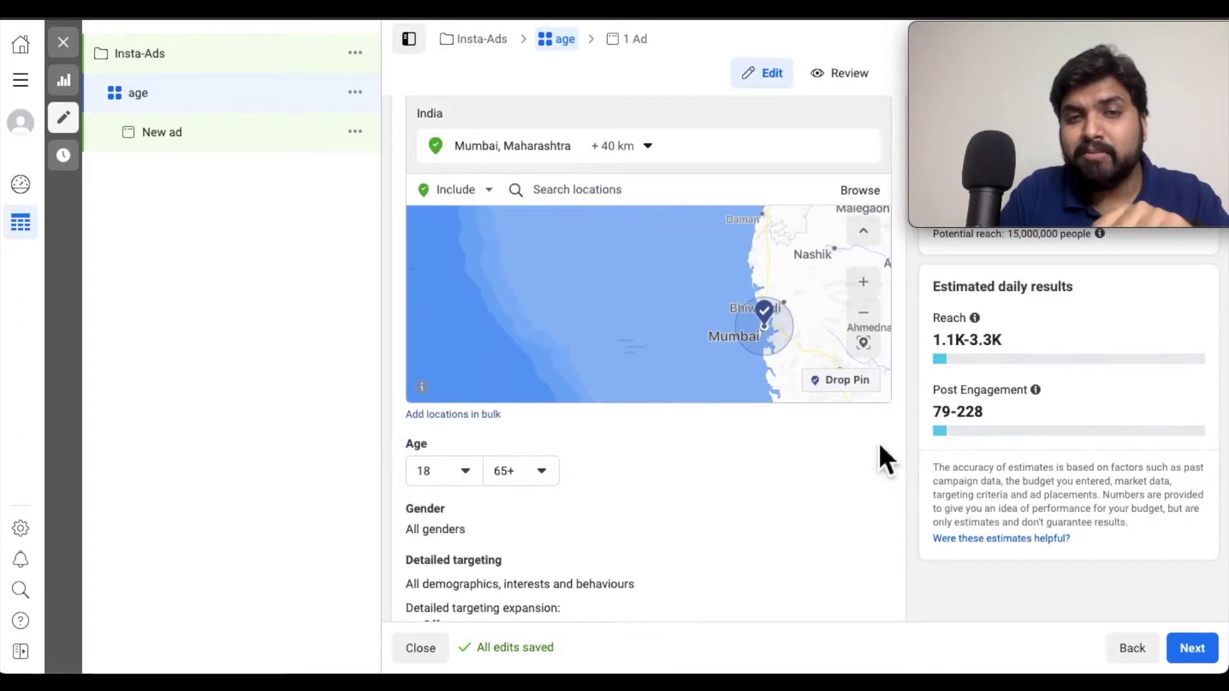
scroll(657, 493, down, 1)
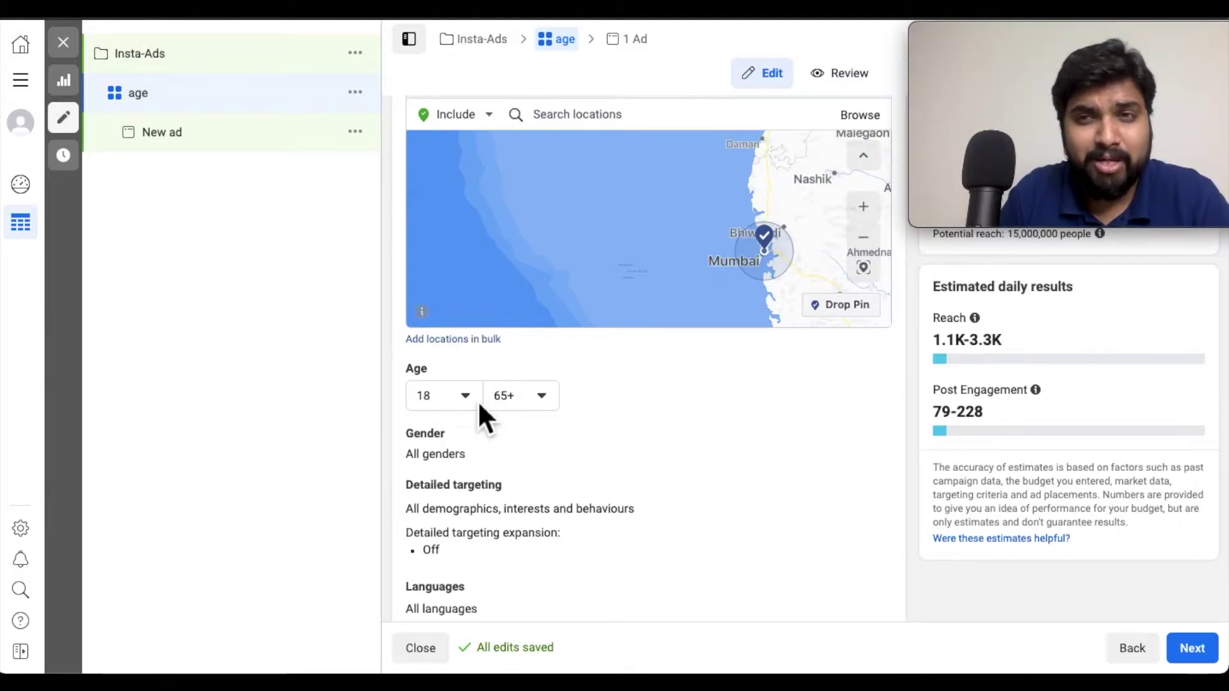
- Open the audience's detailed targeting for editing and browse its categories, viewing the Demographics description
scroll(615, 461, down, 1)
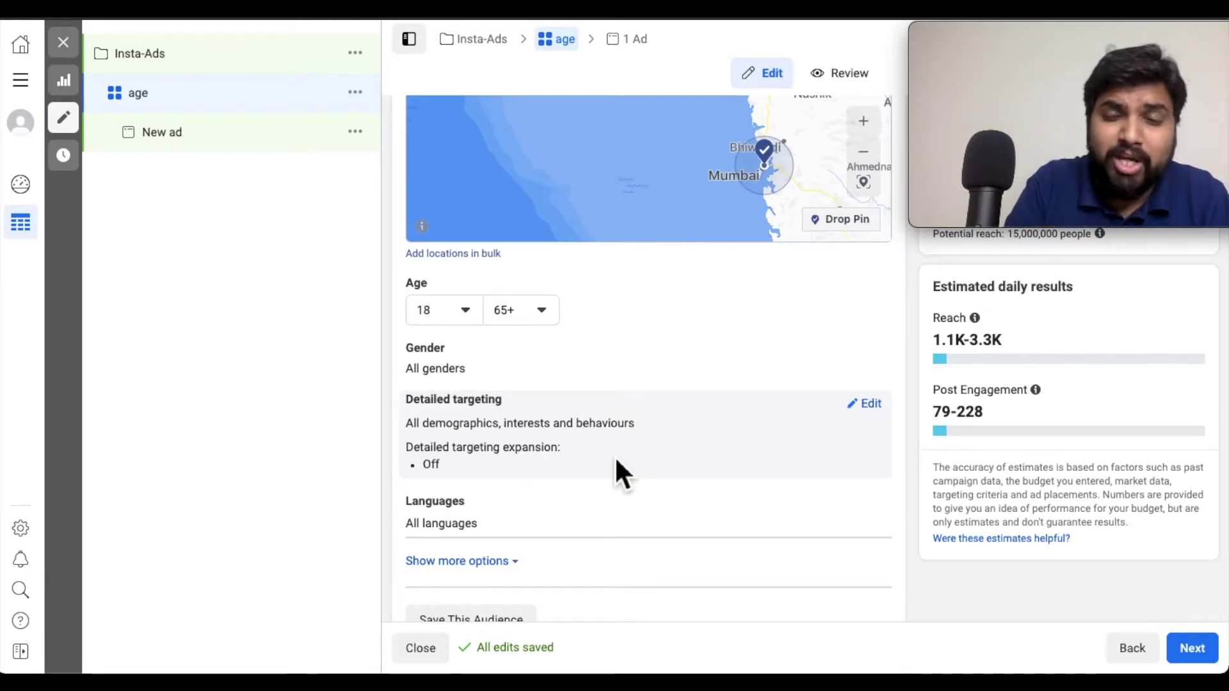
scroll(614, 456, down, 2)
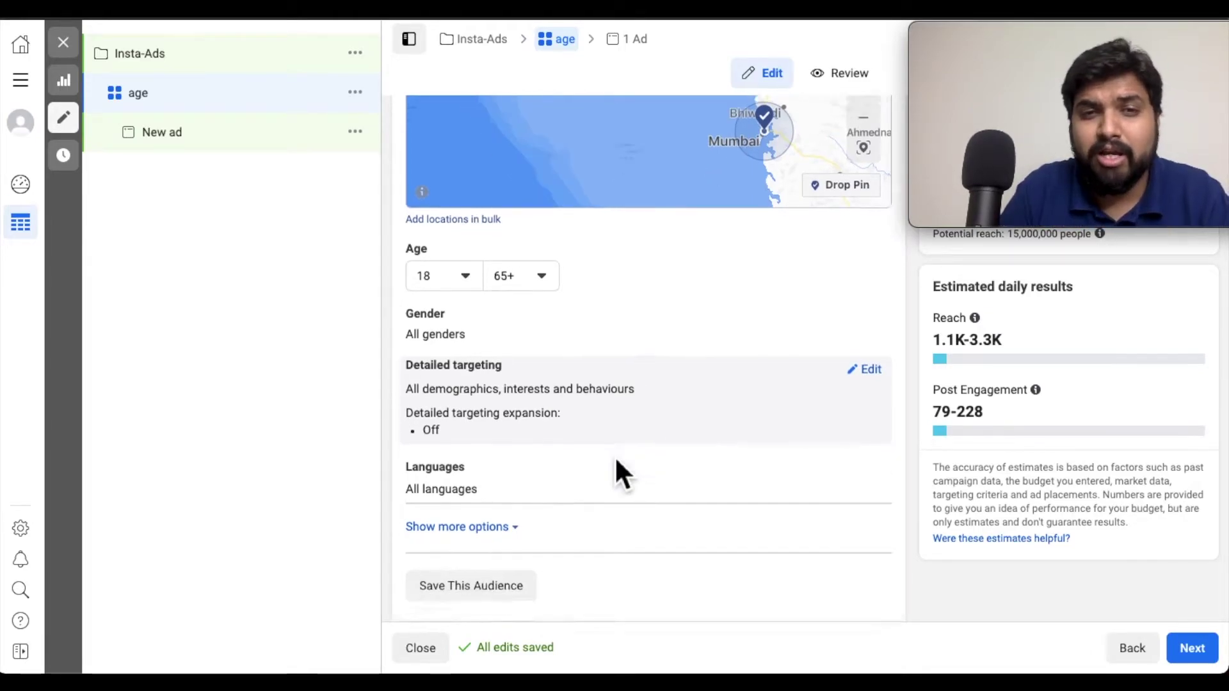
scroll(768, 413, down, 2)
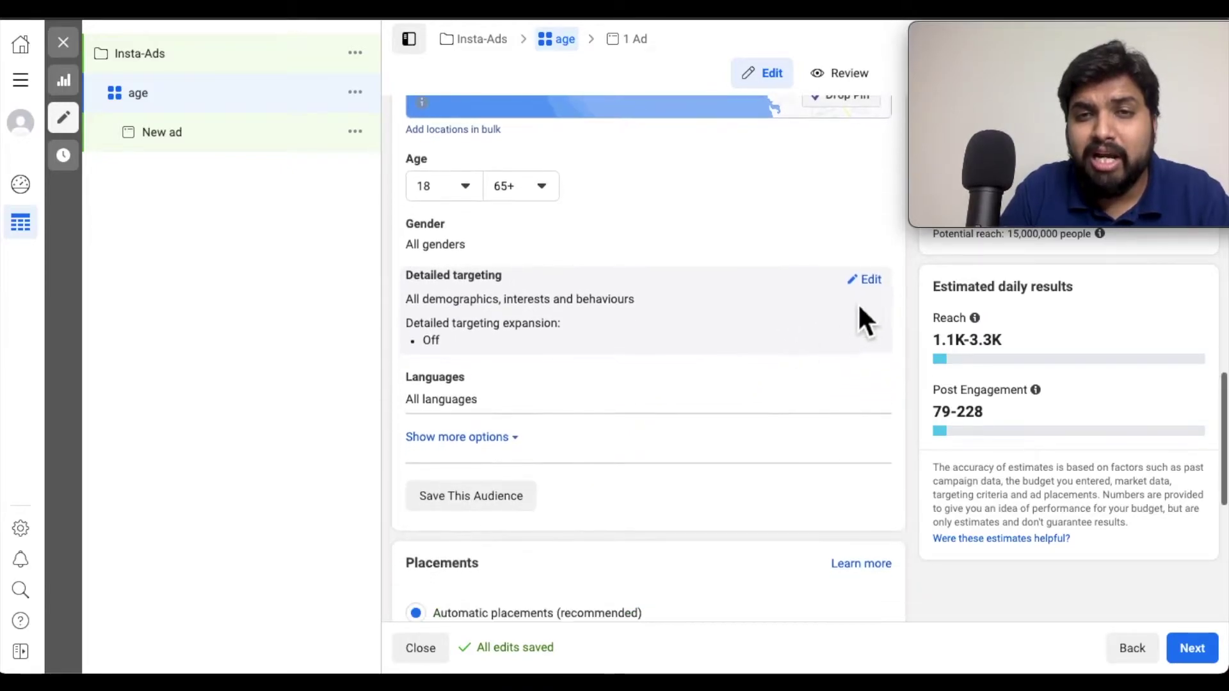
click(872, 281)
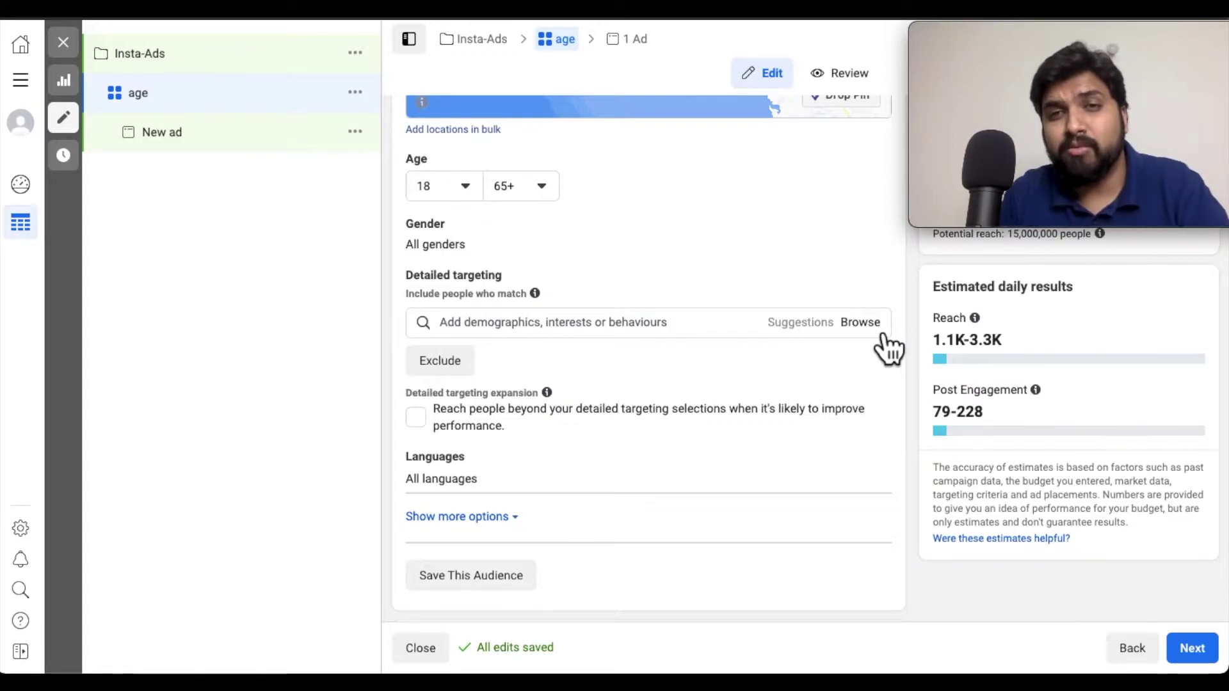
click(859, 322)
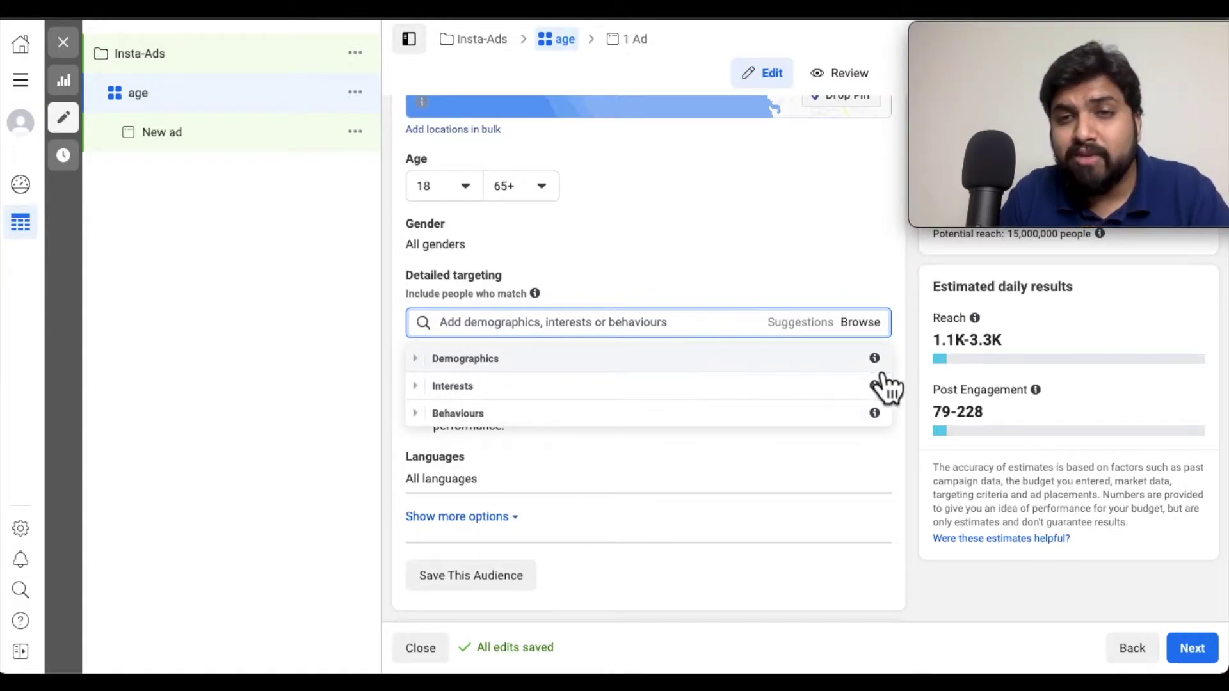
mouse_move(893, 371)
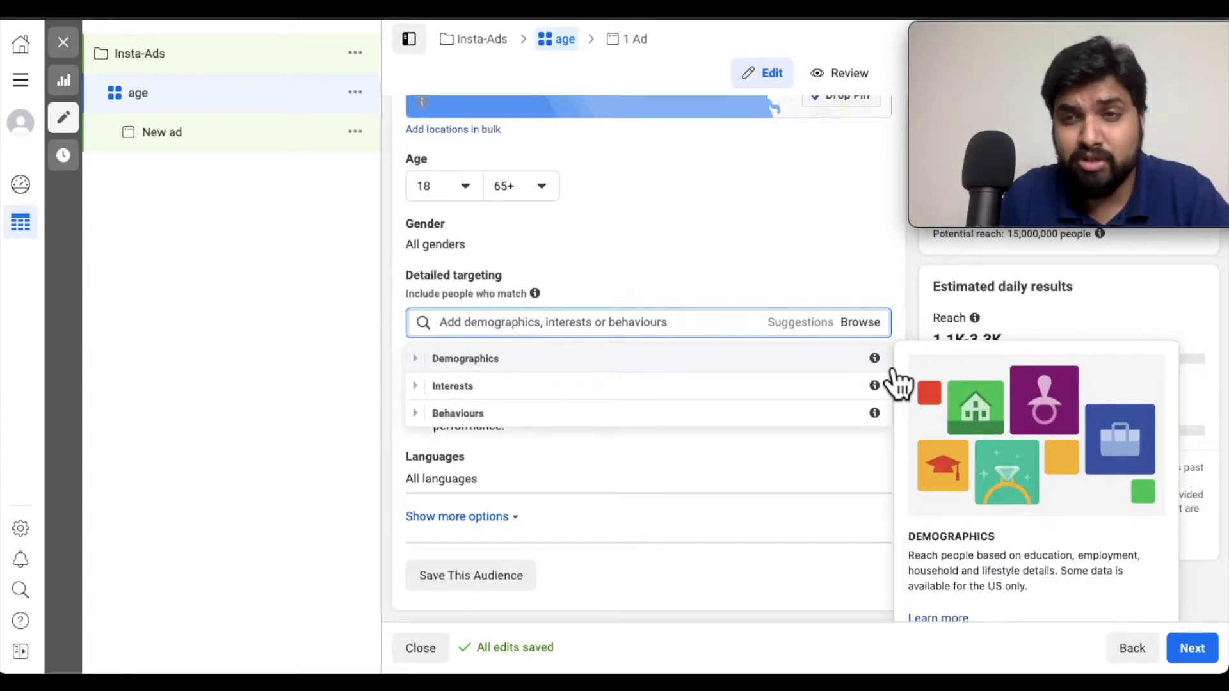
- Examine the Education and Financial income options among the Demographics targeting categories
click(432, 371)
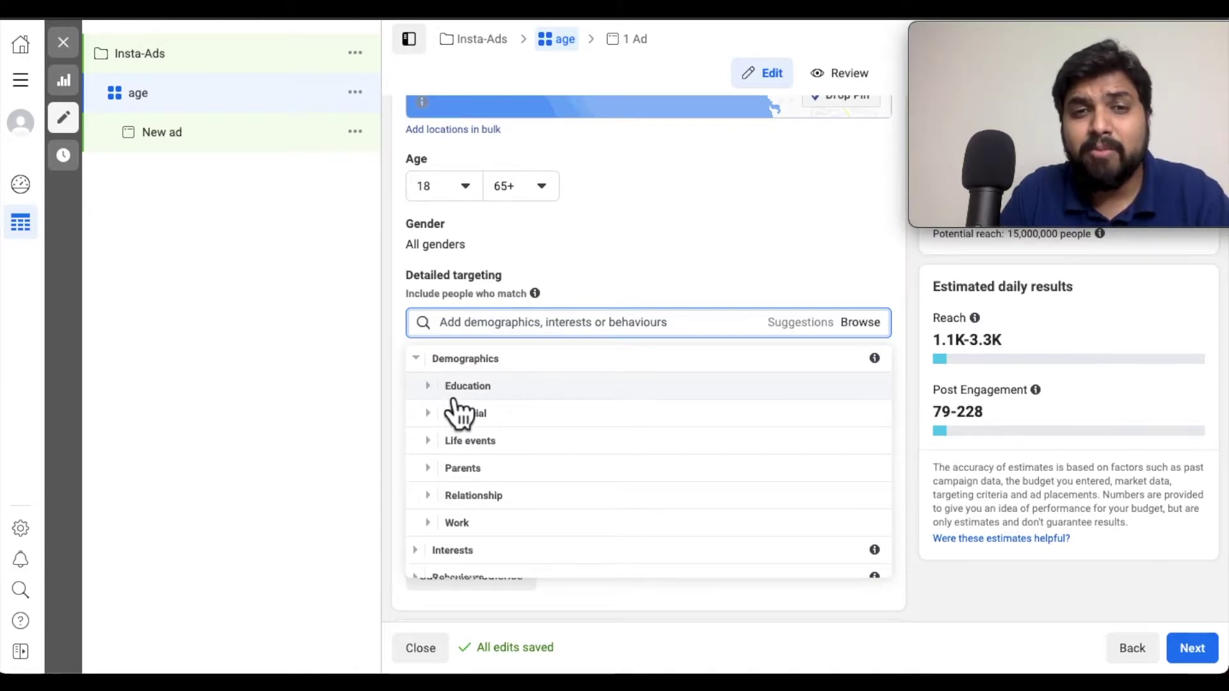
click(447, 392)
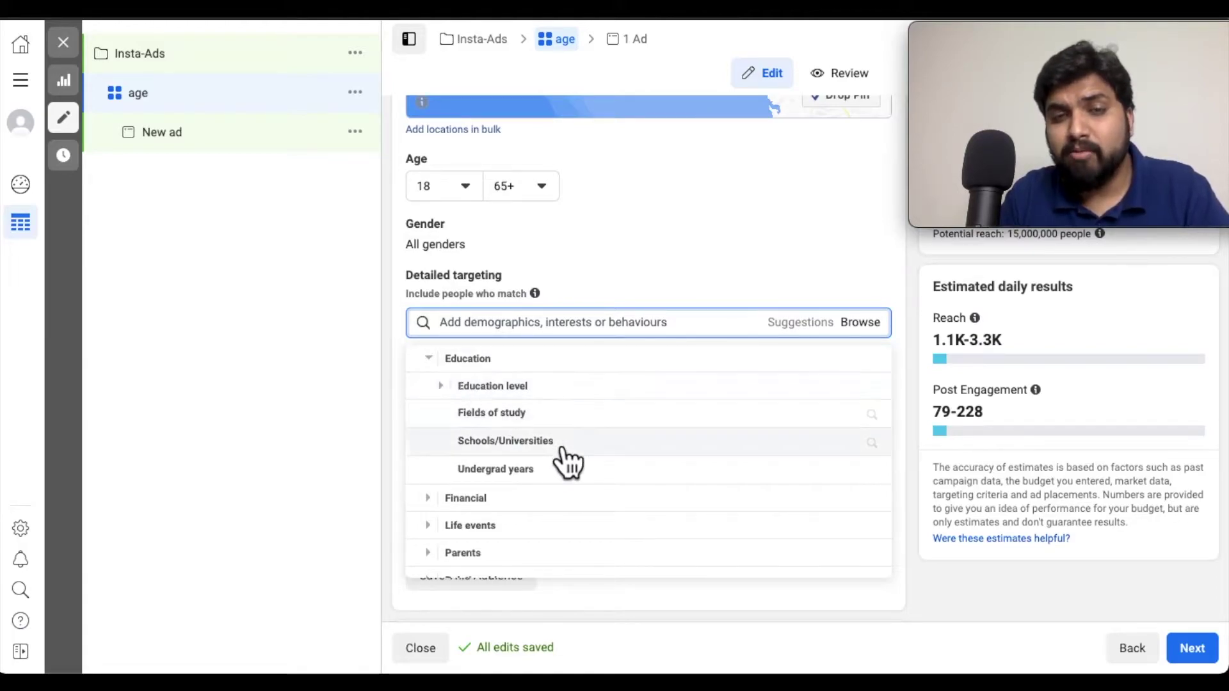
scroll(567, 460, down, 2)
scroll(568, 461, down, 1)
click(446, 402)
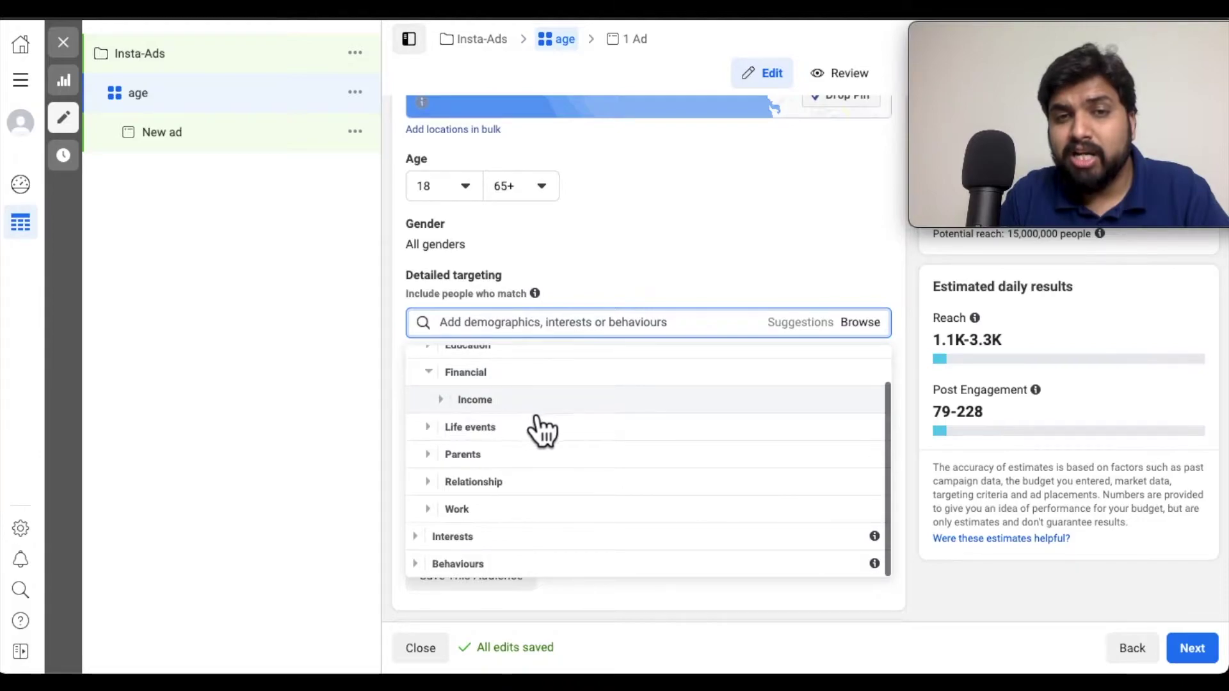
click(464, 405)
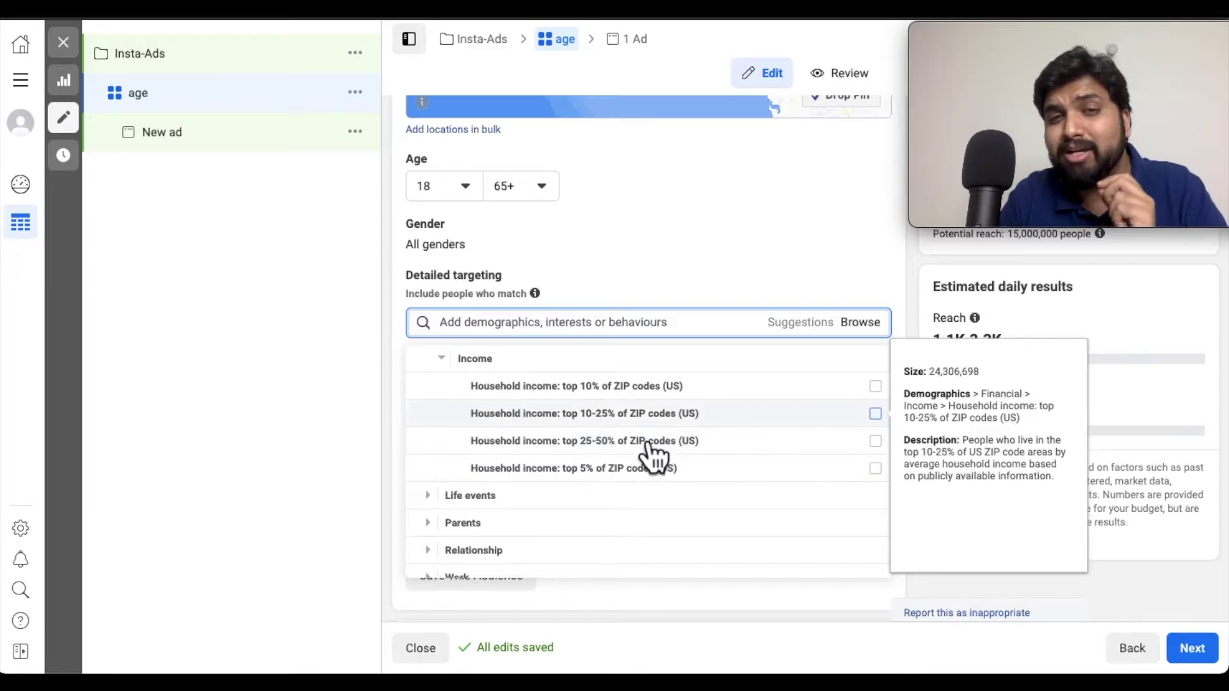
click(460, 363)
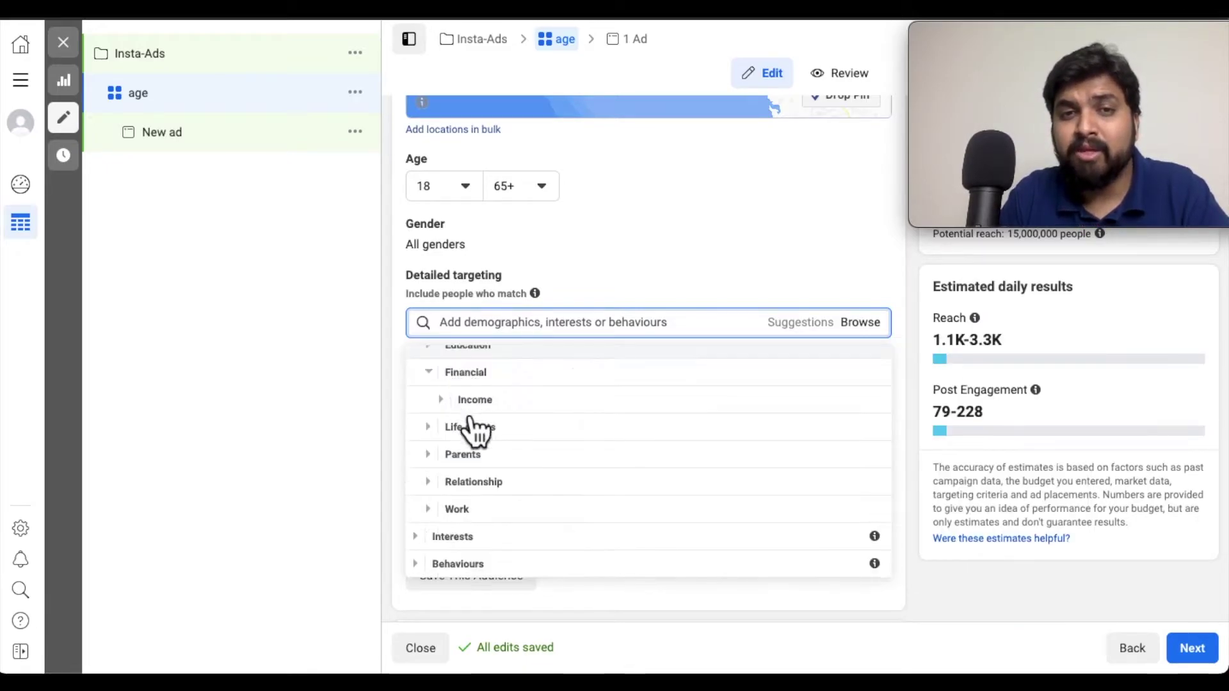
- Examine the Life events targeting options, from anniversaries and new jobs to newlyweds and recent movers
click(448, 428)
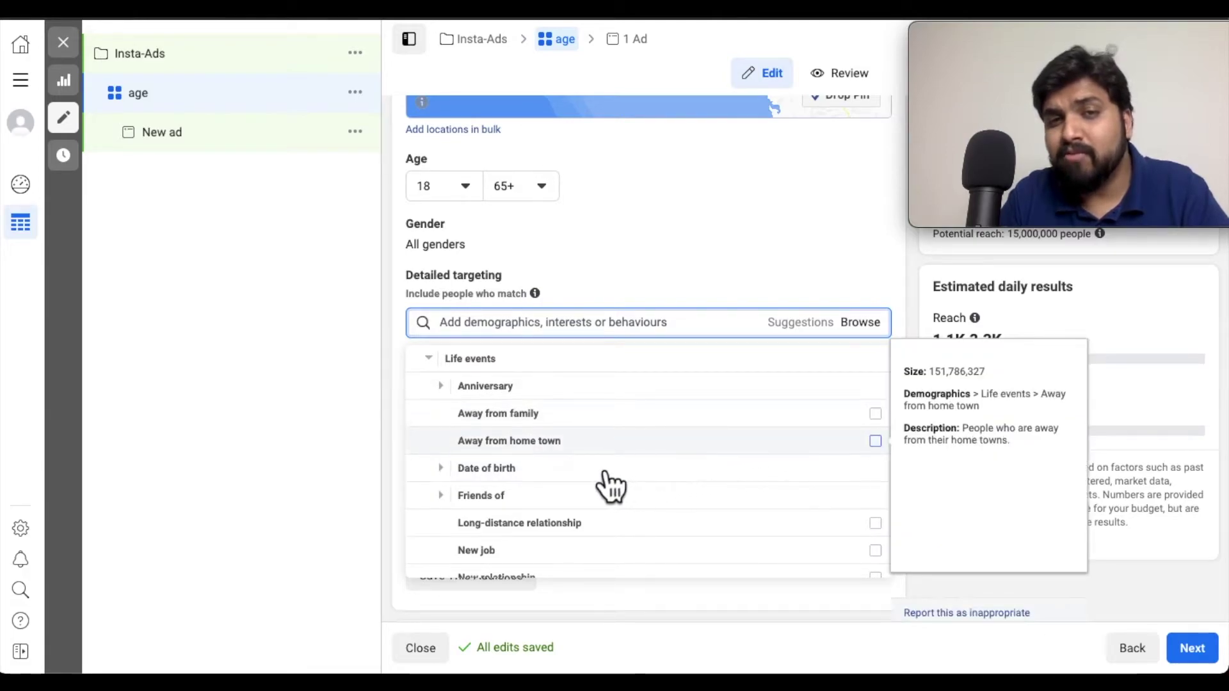
scroll(458, 496, down, 1)
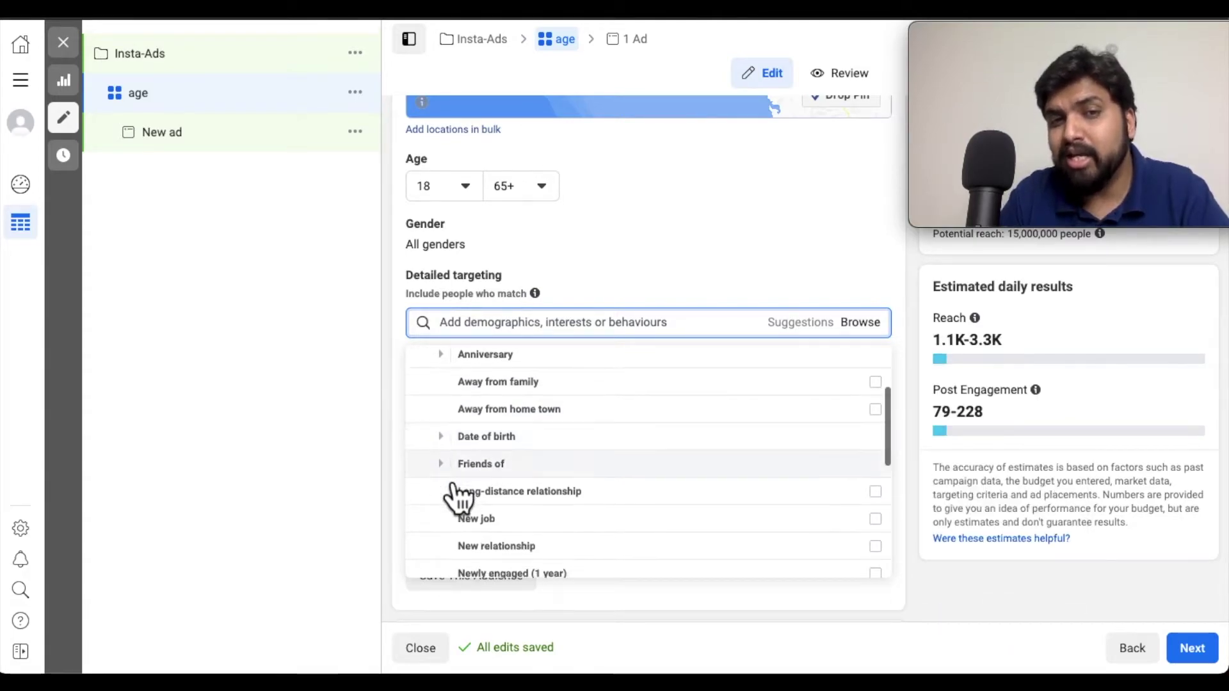
scroll(548, 515, down, 2)
scroll(649, 505, down, 5)
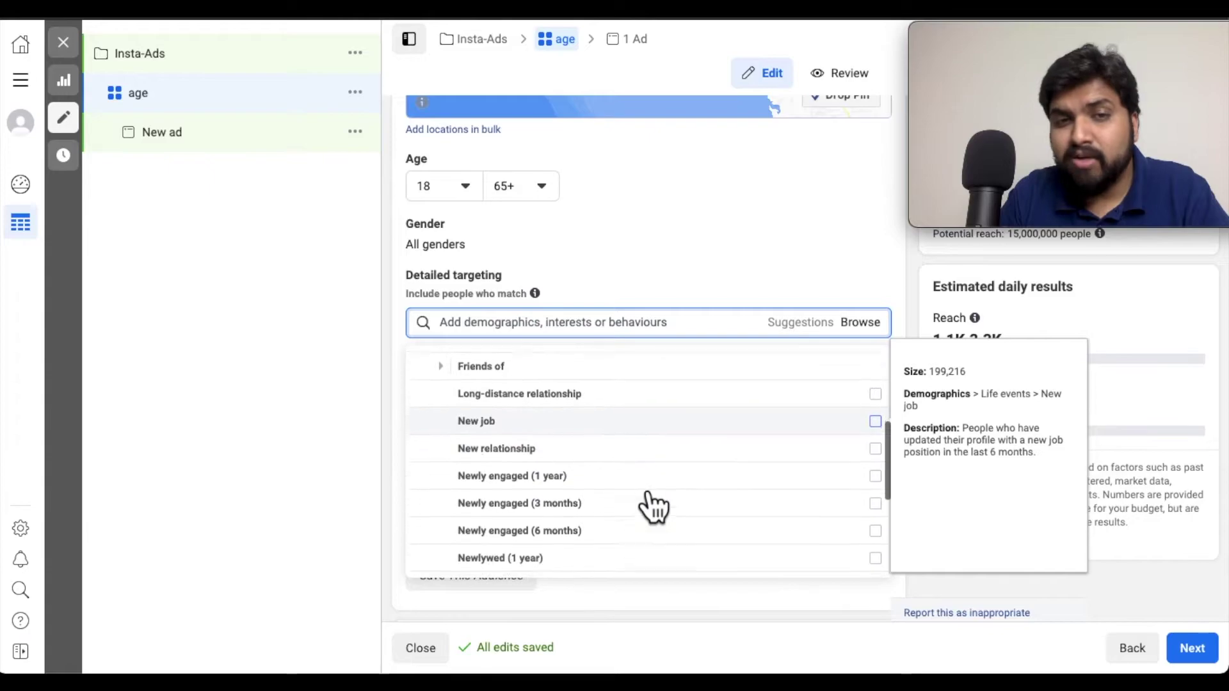
scroll(707, 506, down, 3)
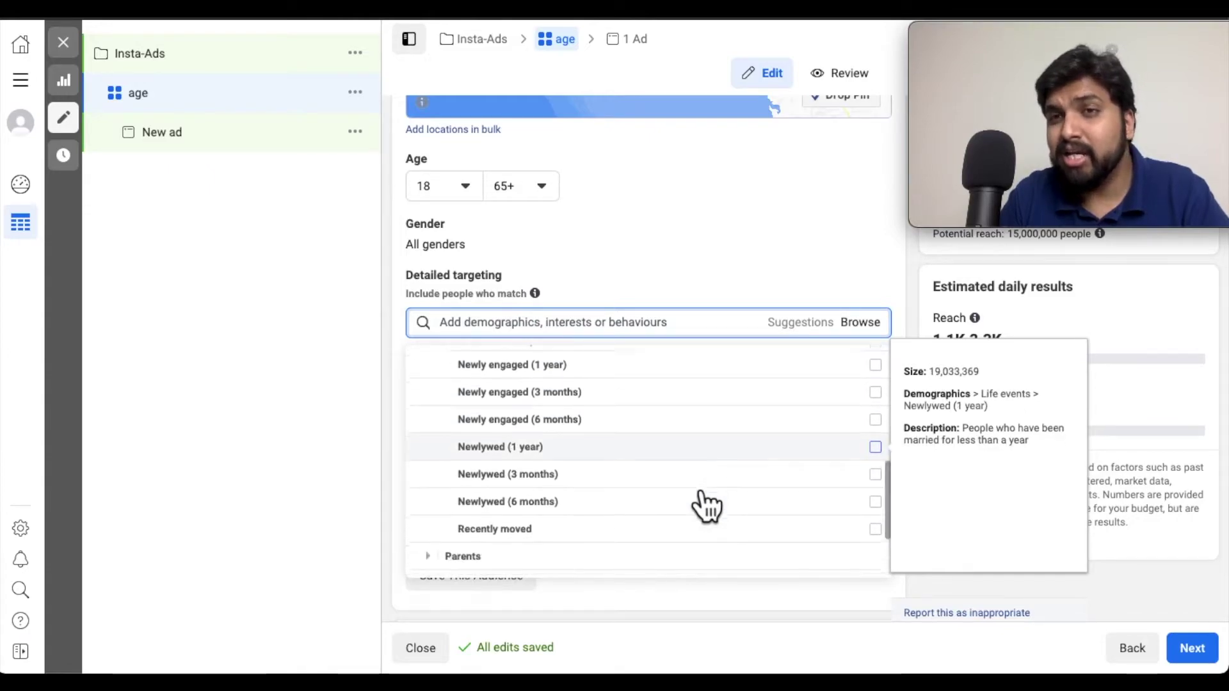
scroll(707, 505, down, 3)
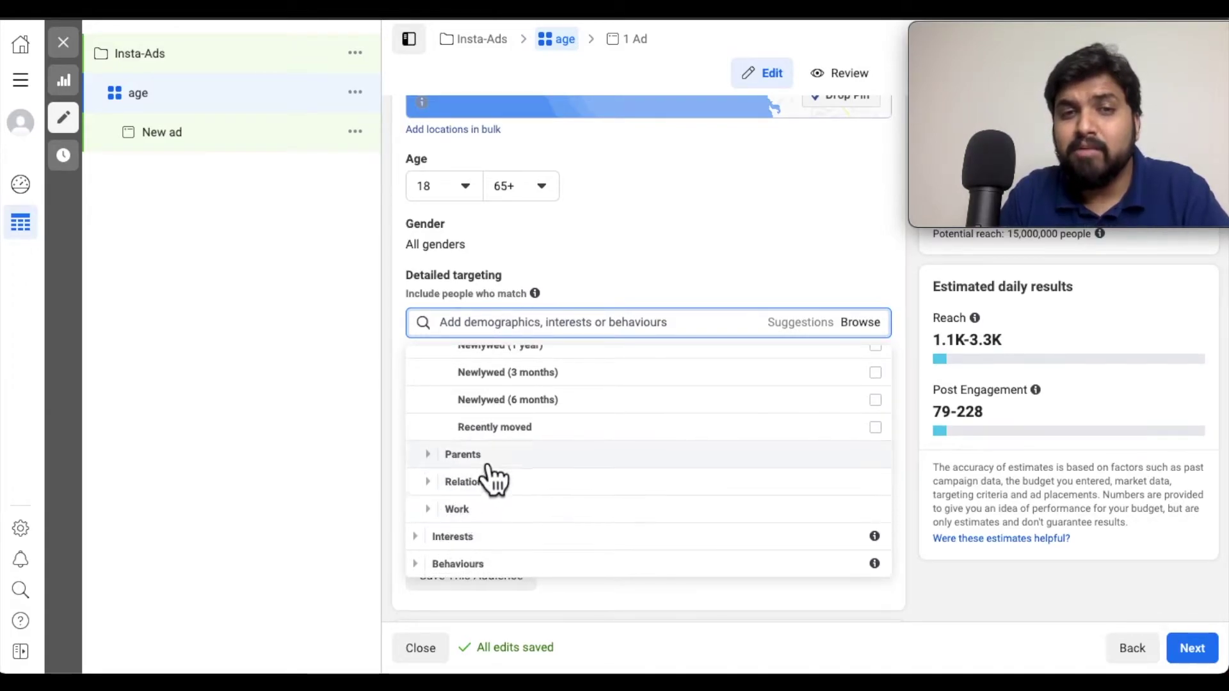
- Examine the All parents targeting options, grouped by the age of the children
click(448, 457)
scroll(448, 470, down, 1)
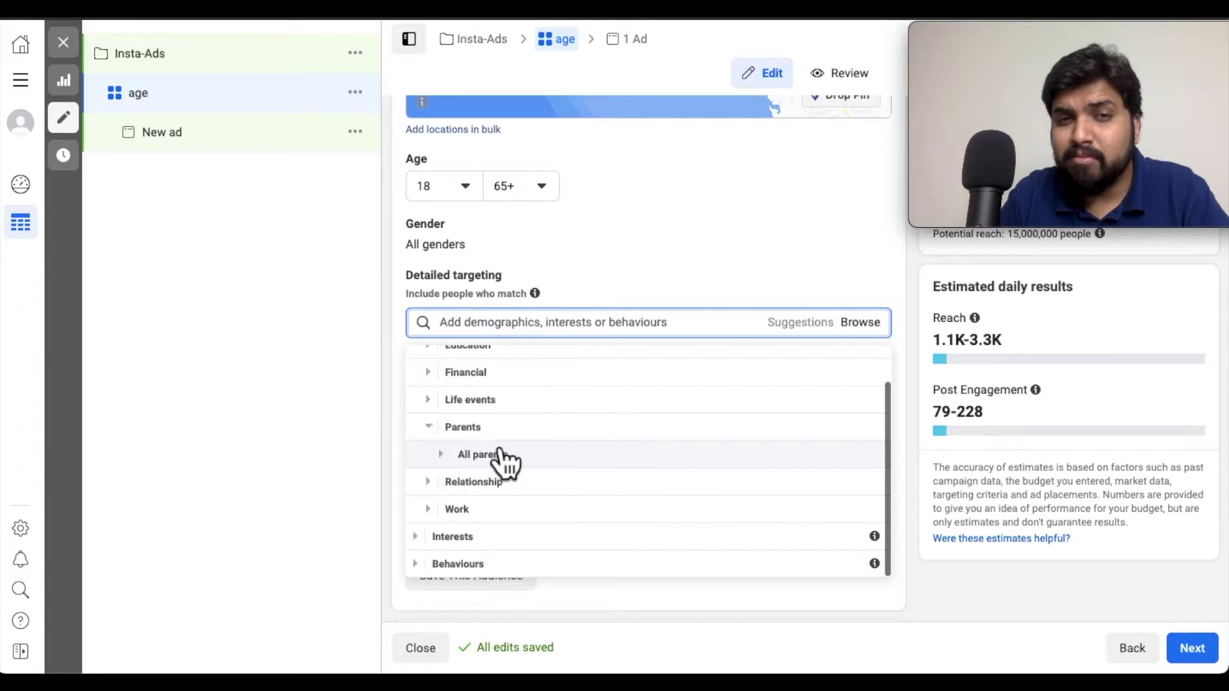
click(458, 466)
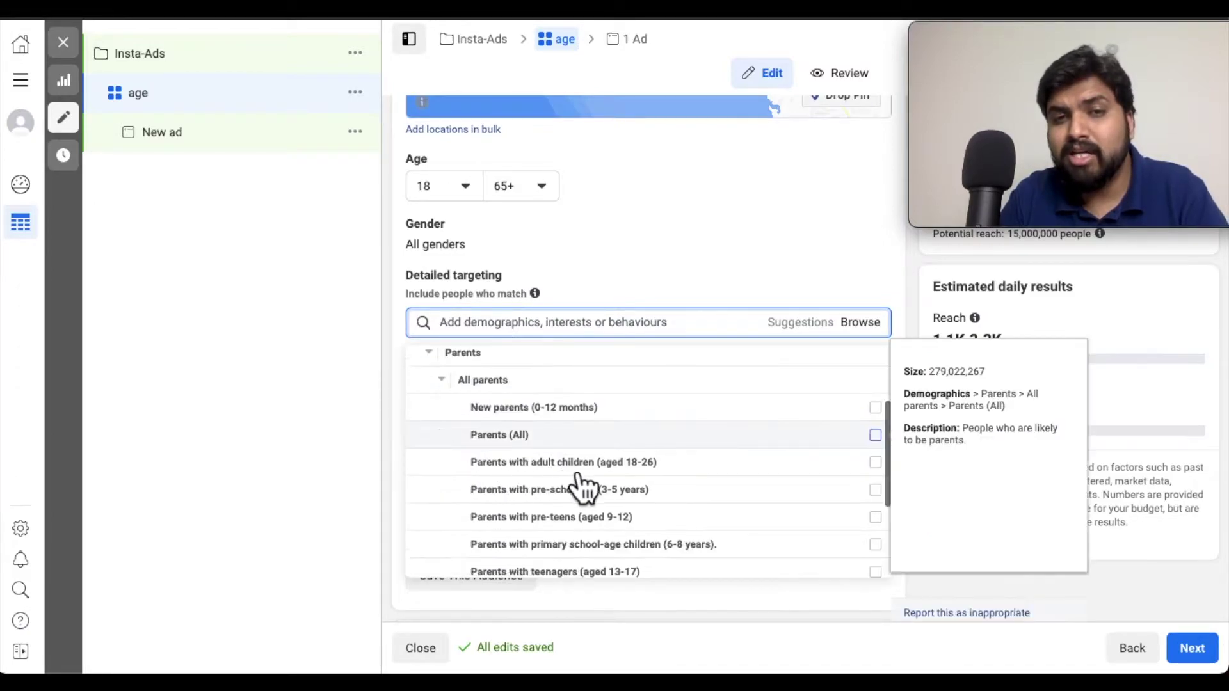
scroll(576, 485, down, 1)
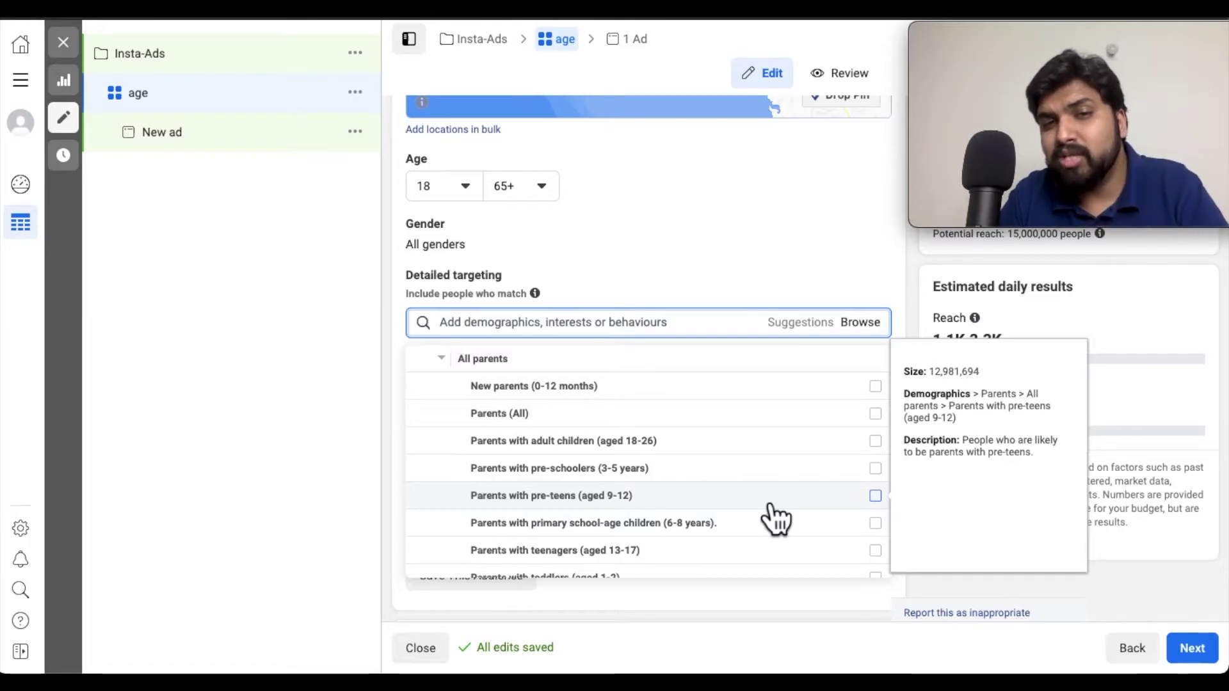
scroll(747, 558, down, 3)
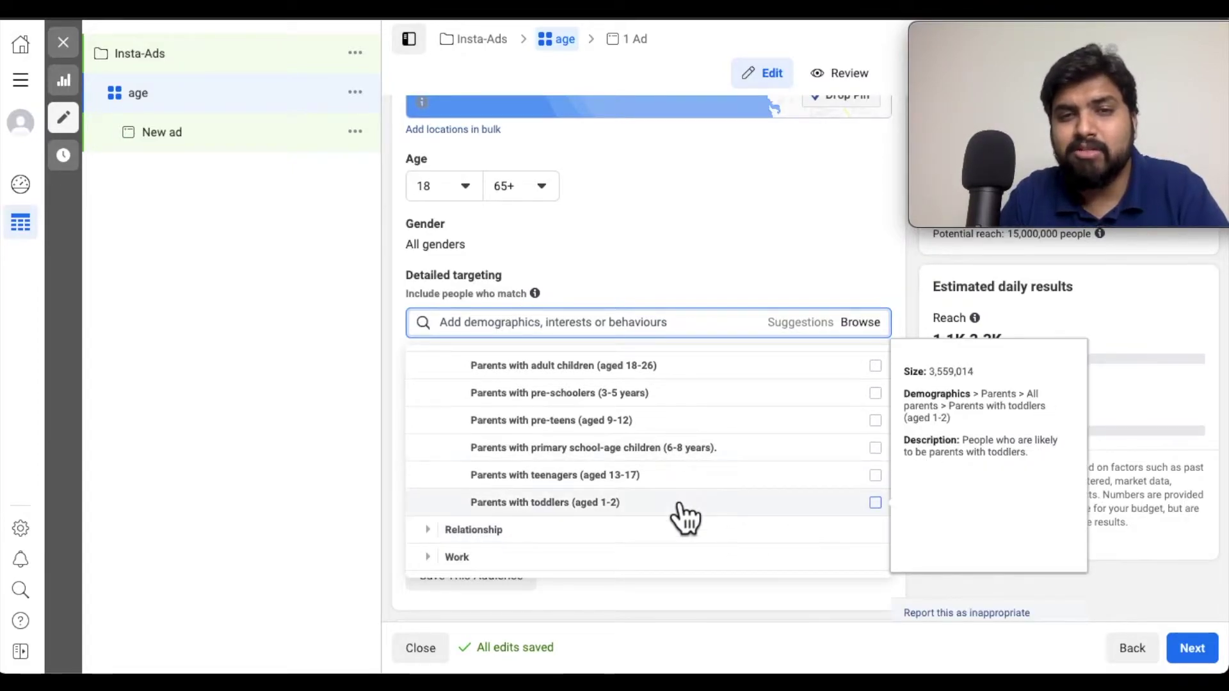
- Examine the Relationship and Work targeting options among the Demographics, including the list of industries
scroll(685, 517, down, 2)
click(441, 491)
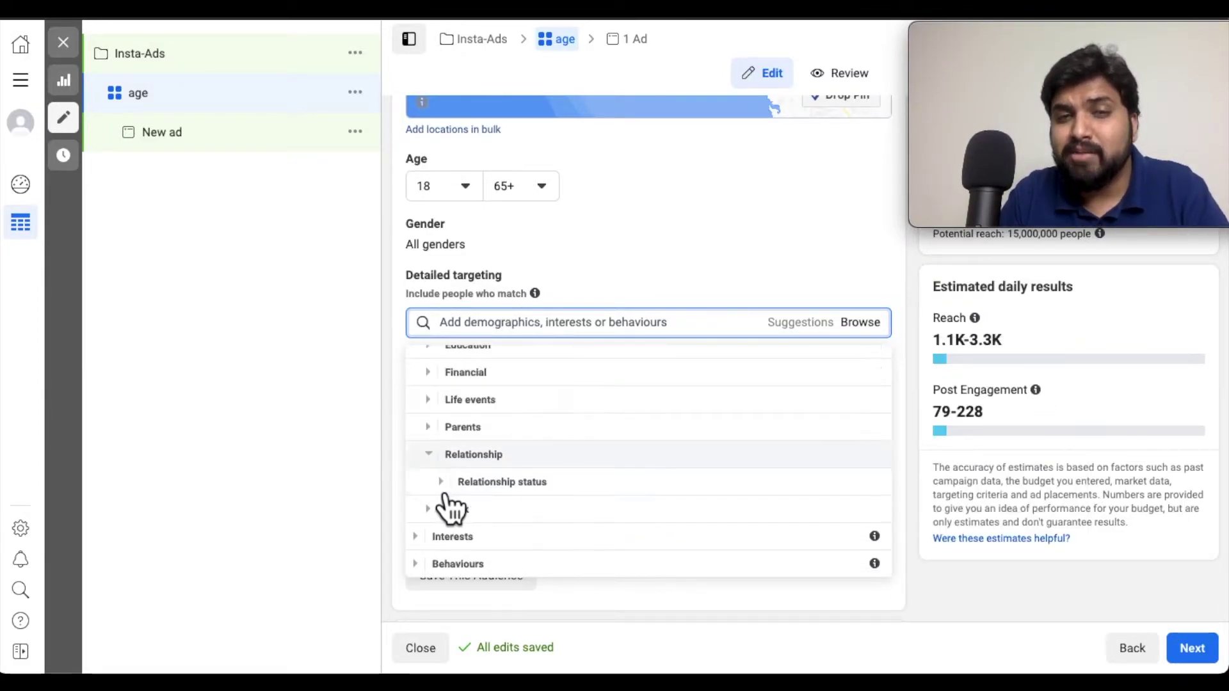
scroll(548, 507, down, 1)
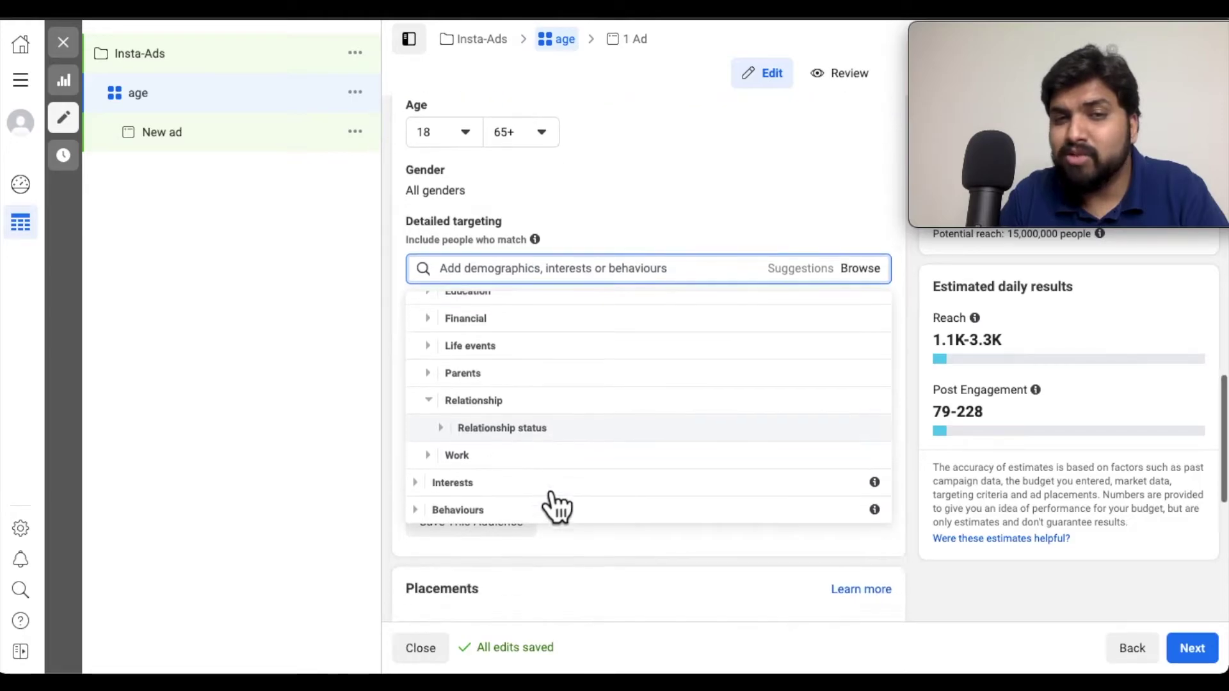
click(446, 443)
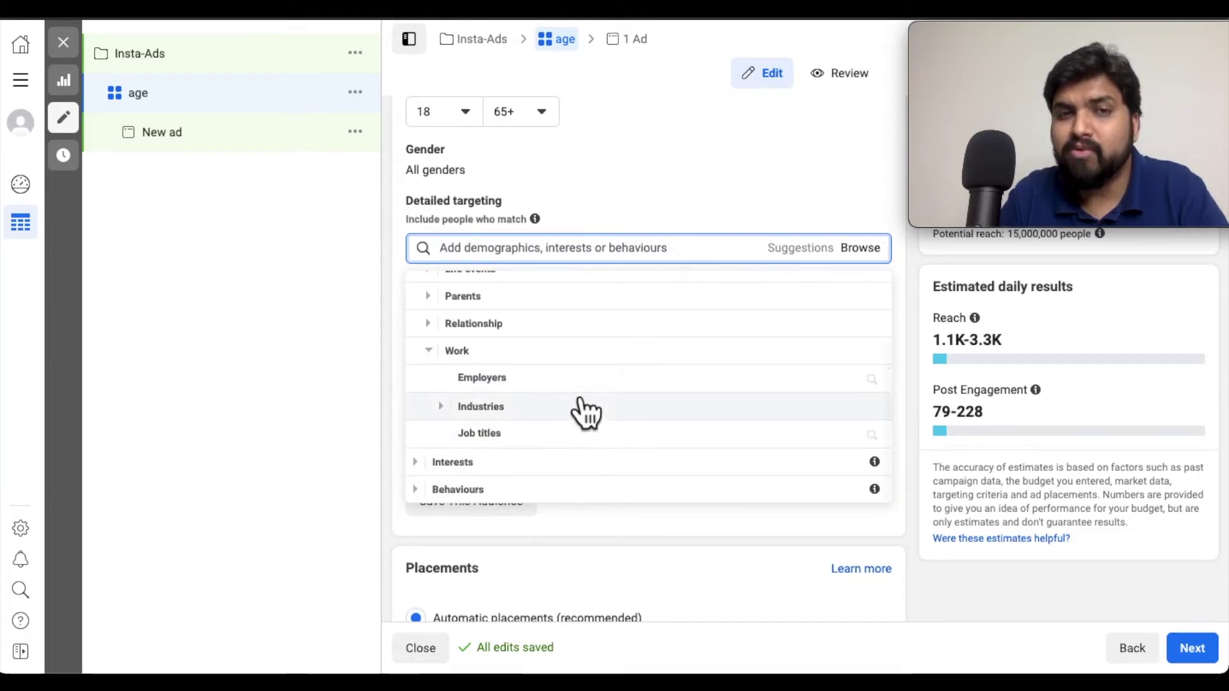
click(458, 417)
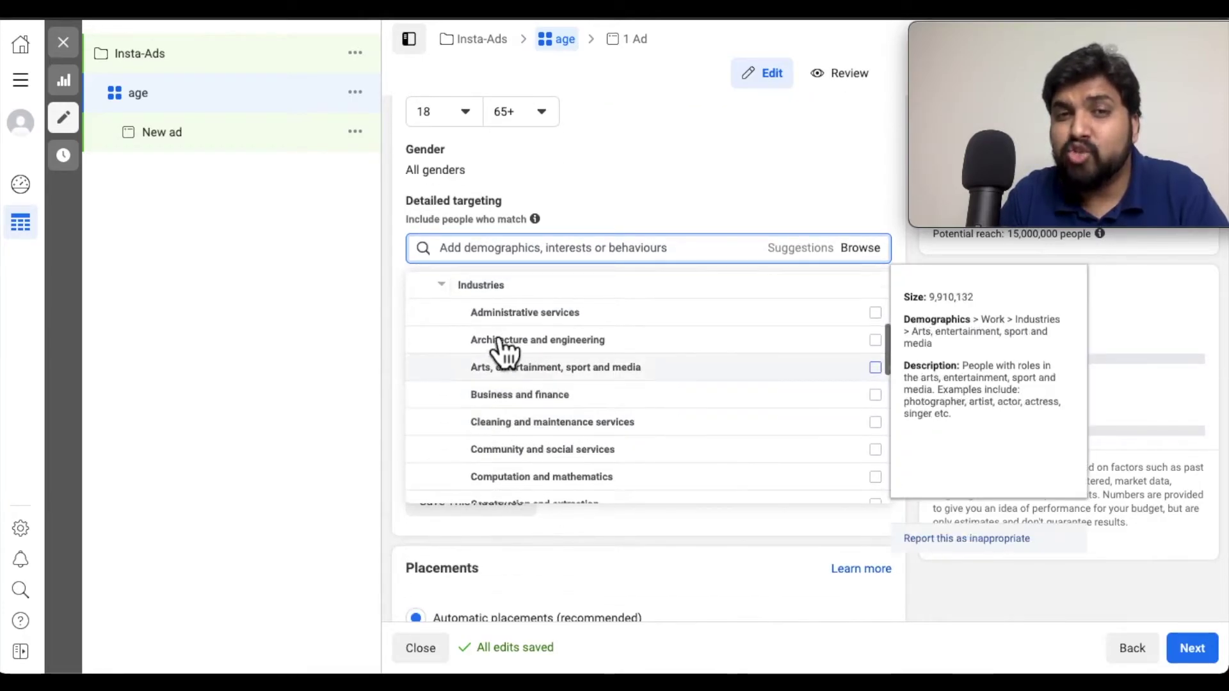
click(461, 296)
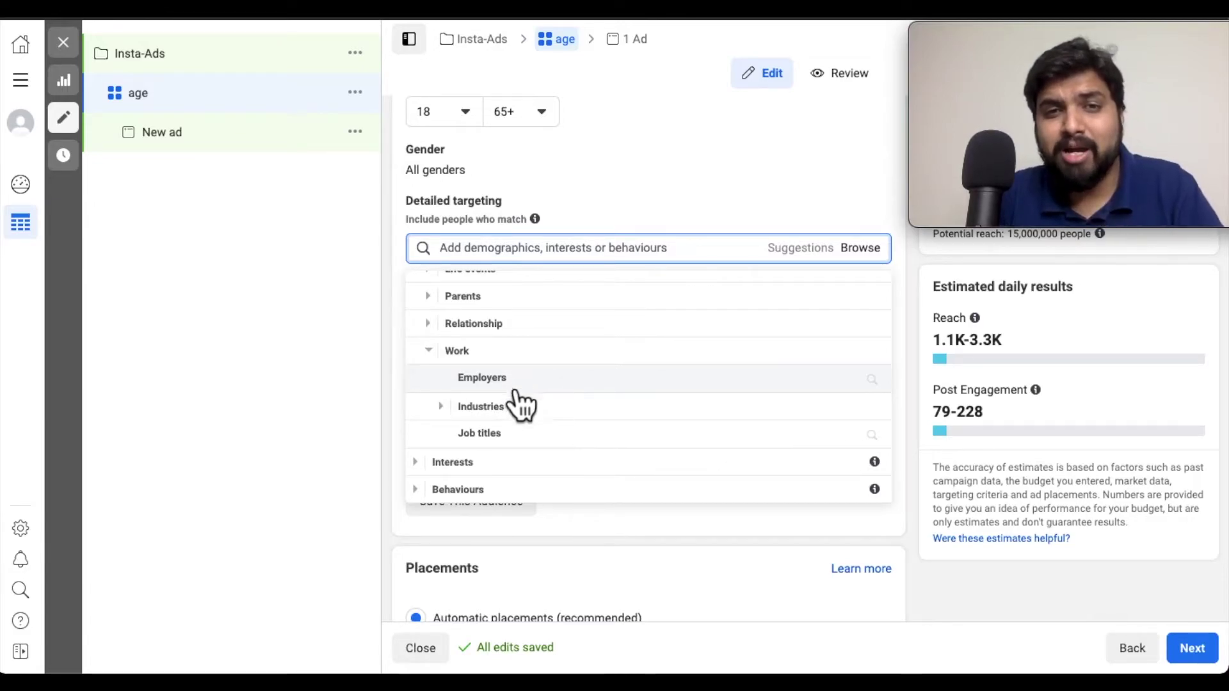
click(447, 358)
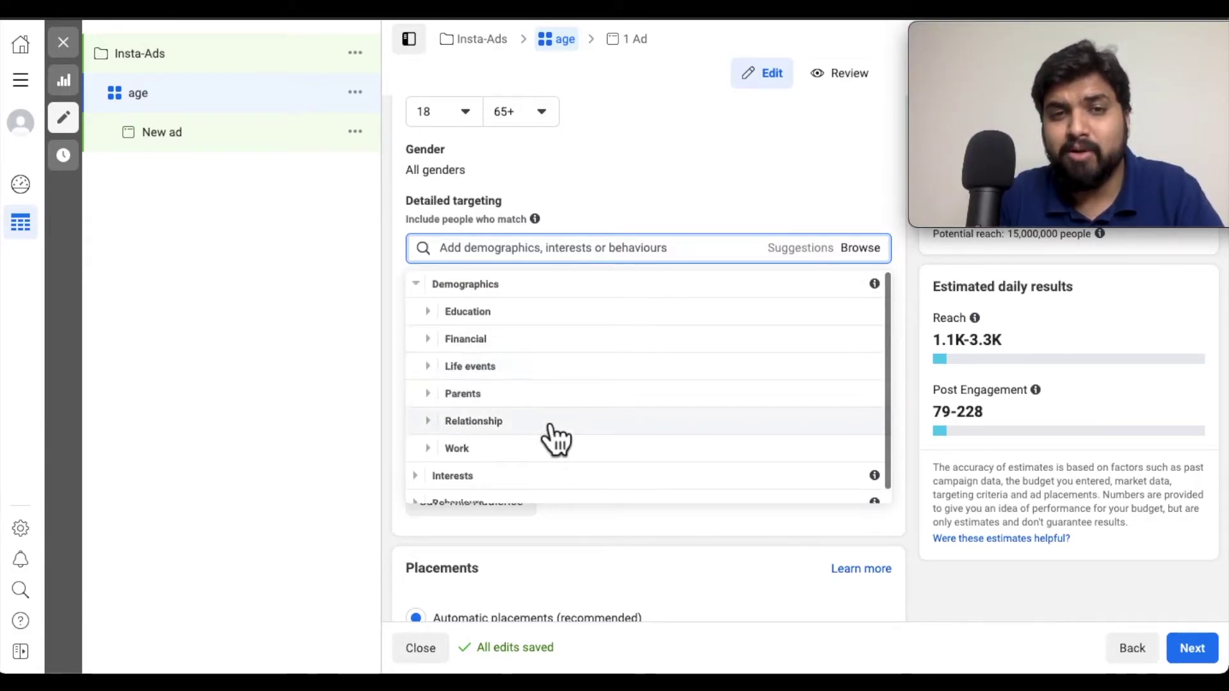
scroll(459, 333, up, 1)
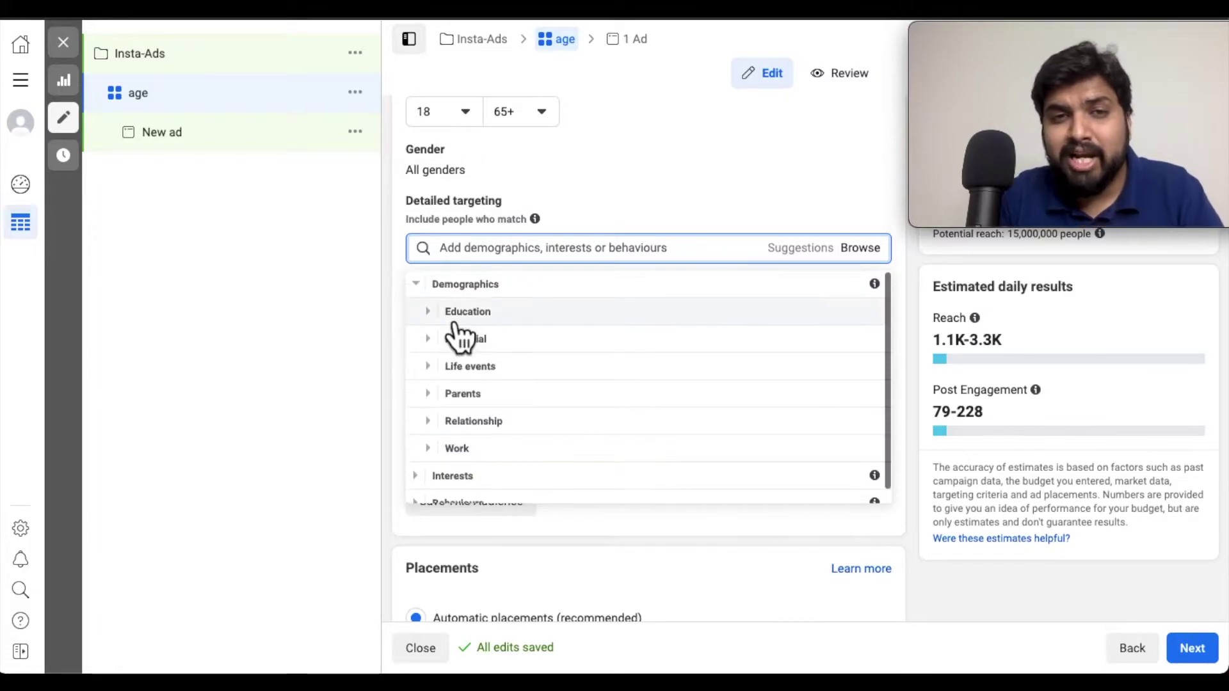
- Browse the Interests targeting categories, from Business and industry through Technology
click(435, 291)
click(434, 319)
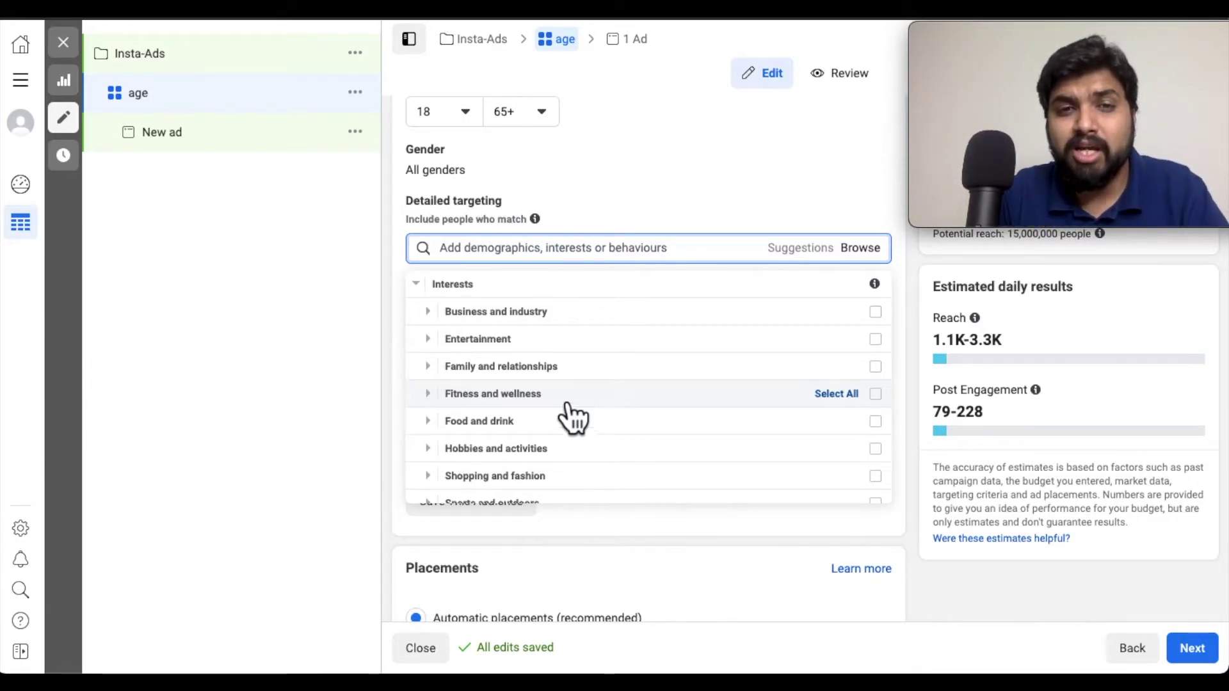
scroll(550, 458, down, 1)
scroll(551, 458, down, 2)
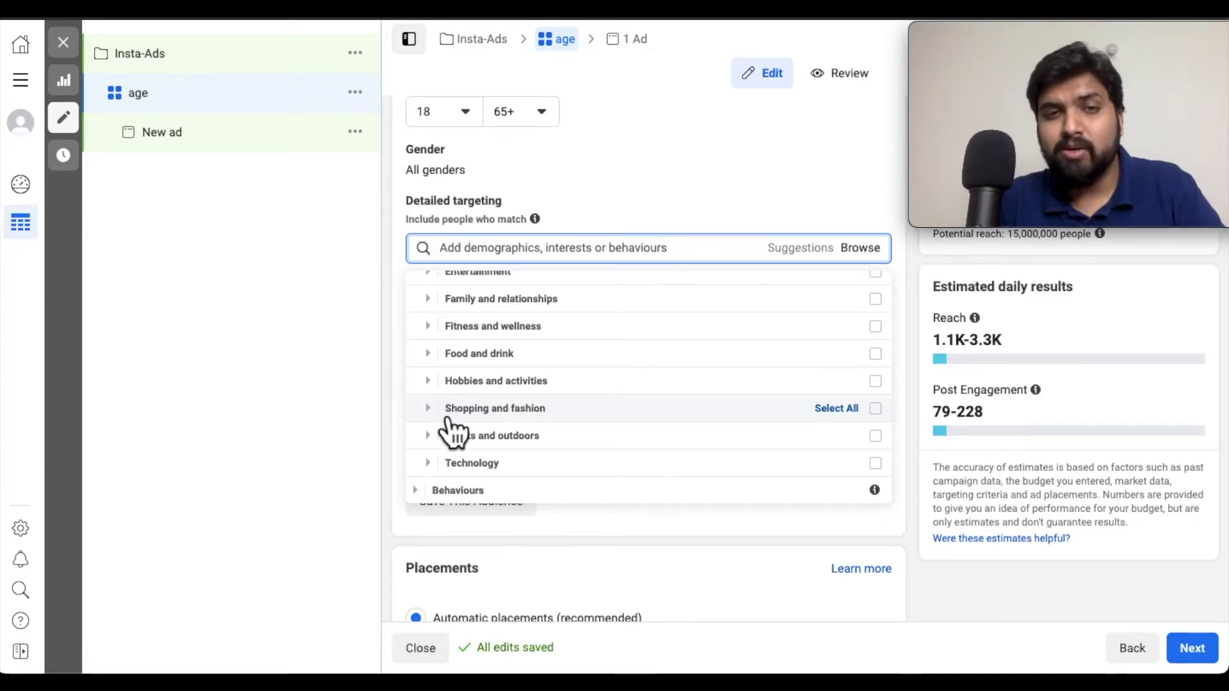
scroll(509, 362, up, 1)
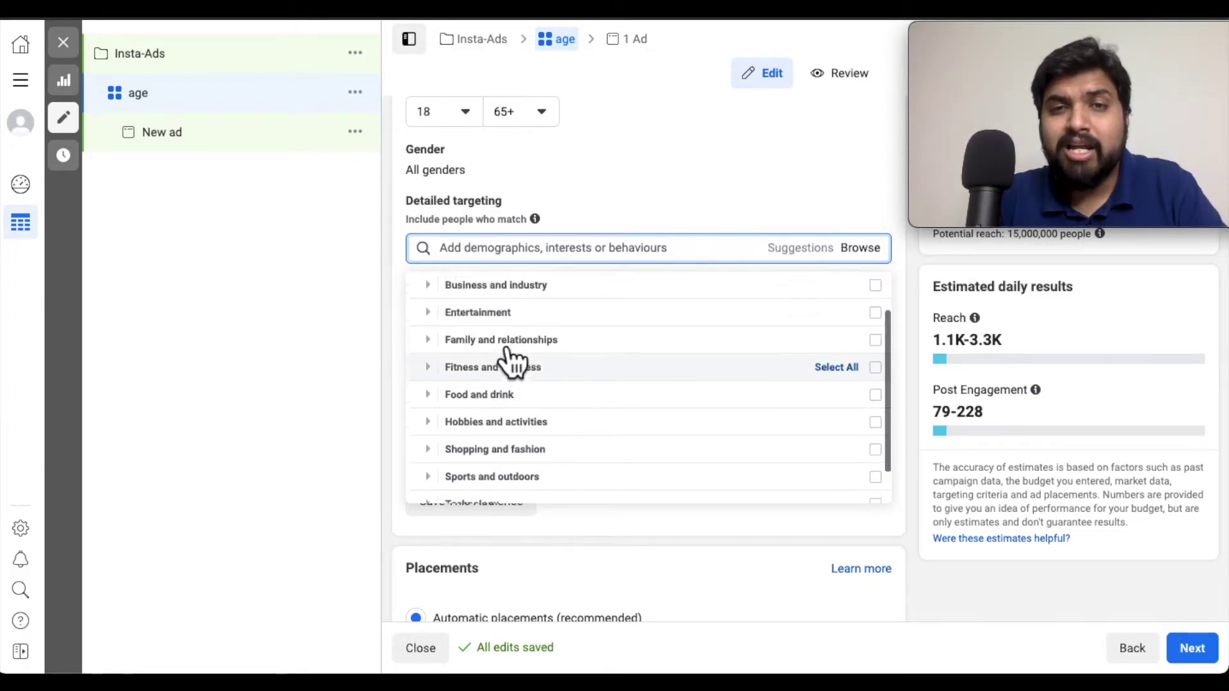
scroll(509, 360, up, 1)
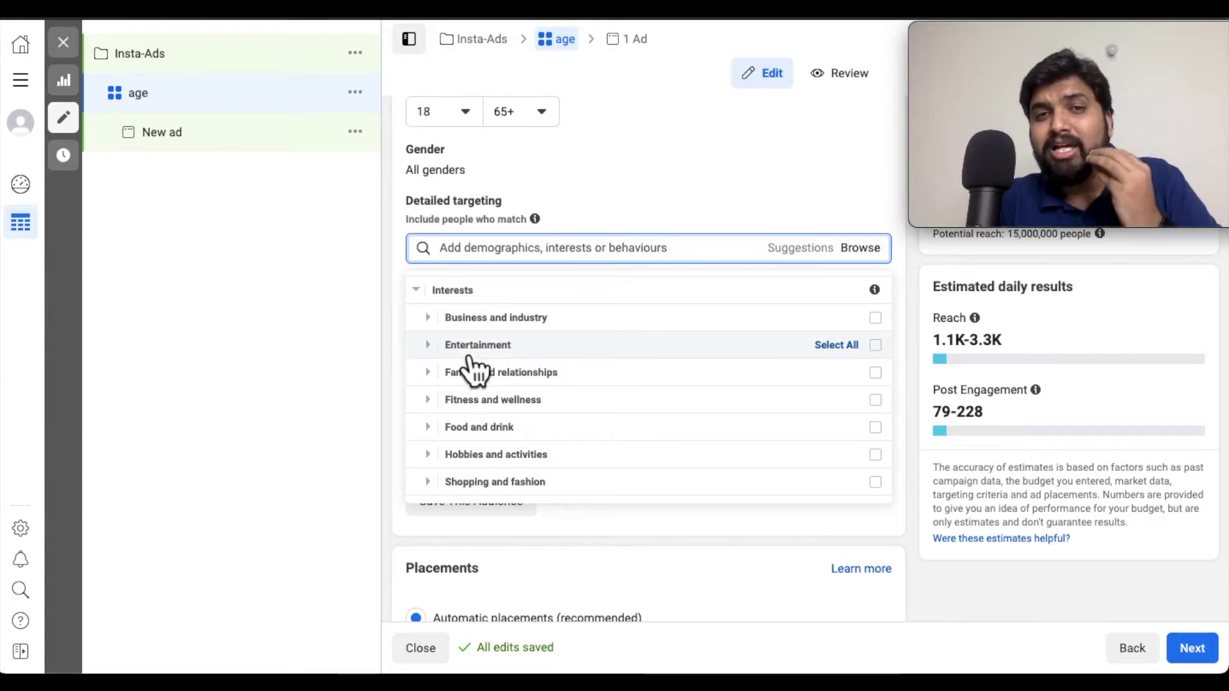
- Examine the Entertainment interests, such as films, games, live events, music and reading
click(443, 345)
scroll(460, 384, down, 2)
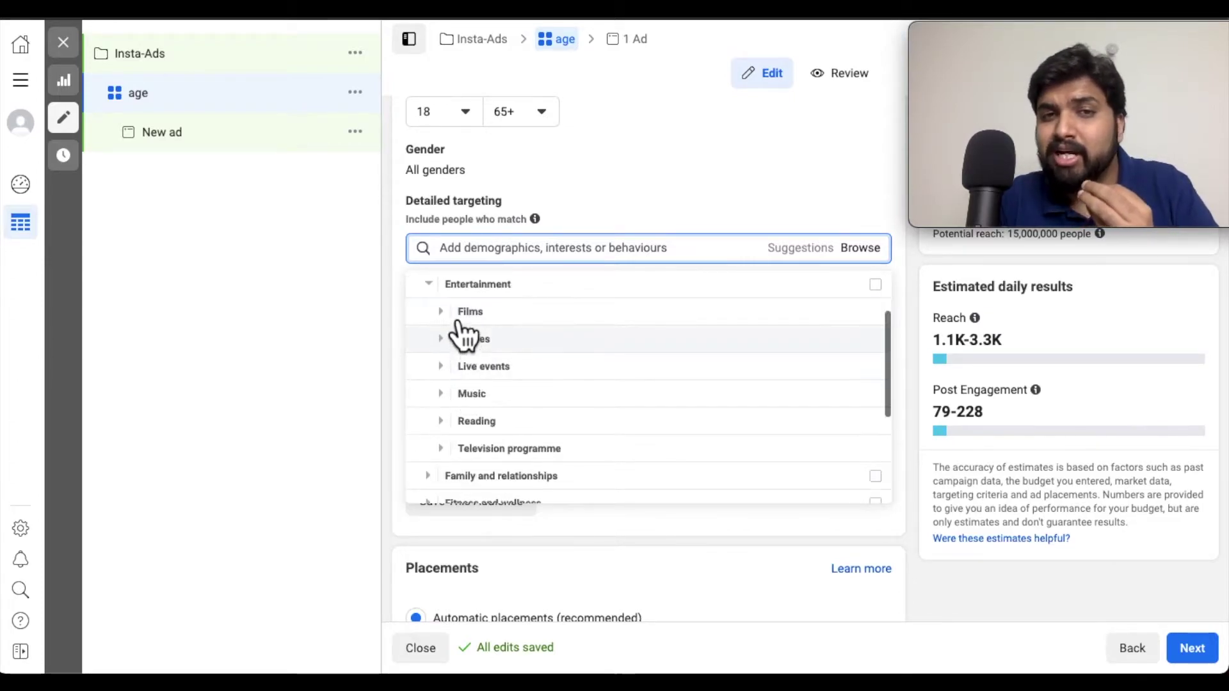
scroll(463, 390, down, 1)
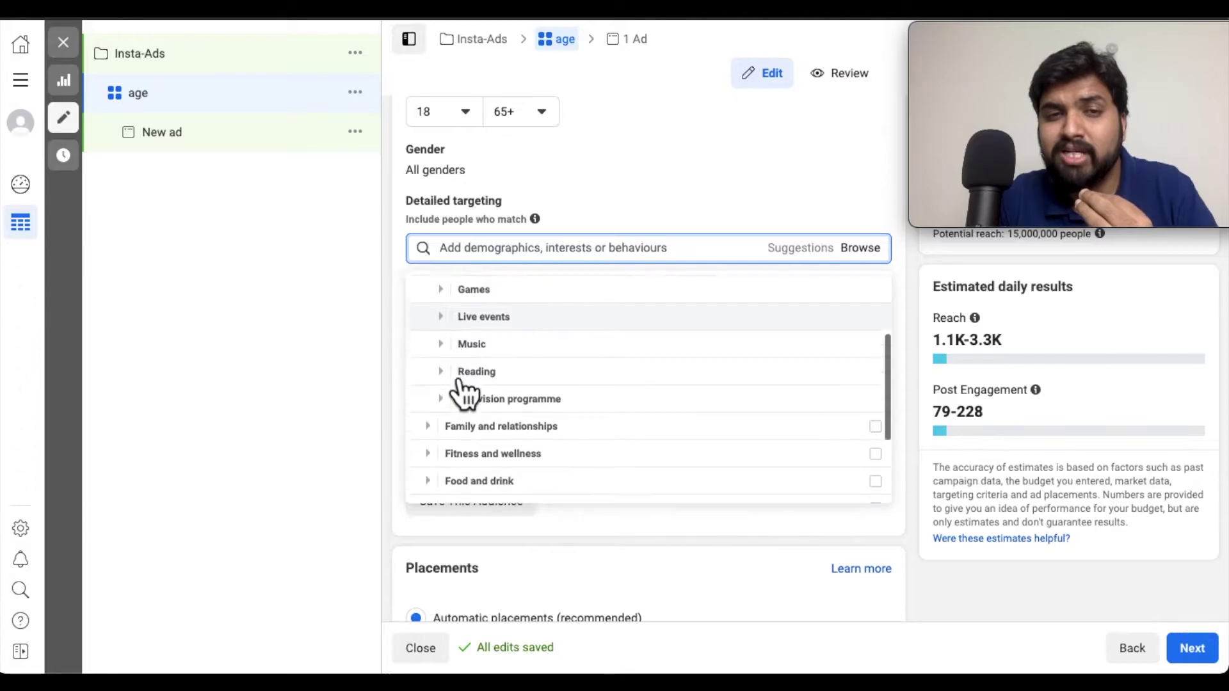
scroll(458, 403, down, 2)
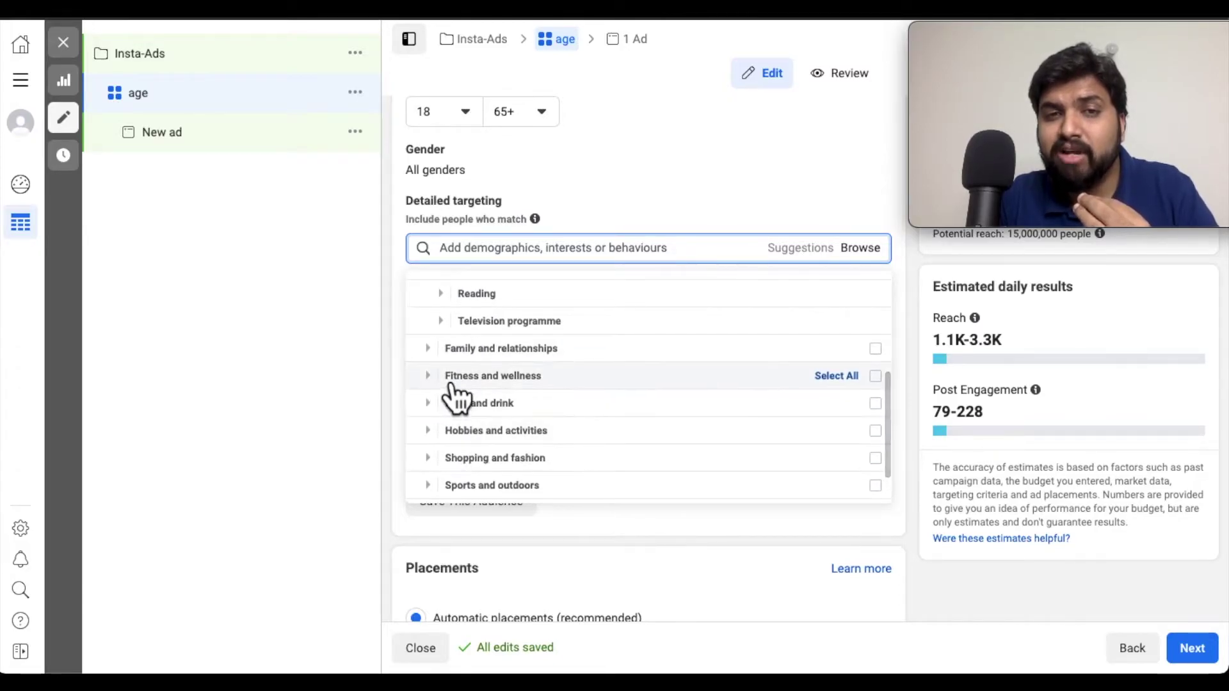
- Examine the Fitness and wellness interests, such as meditation, running and yoga, and review the other interest categories
click(452, 384)
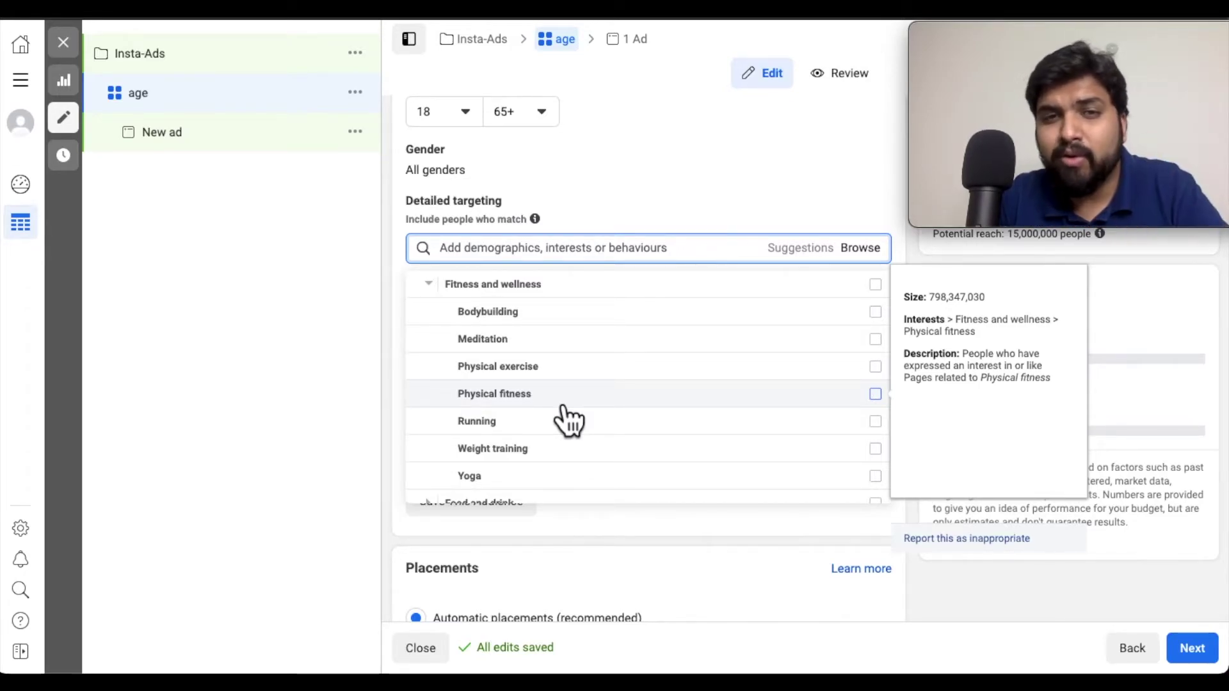
scroll(650, 444, down, 1)
scroll(656, 445, up, 1)
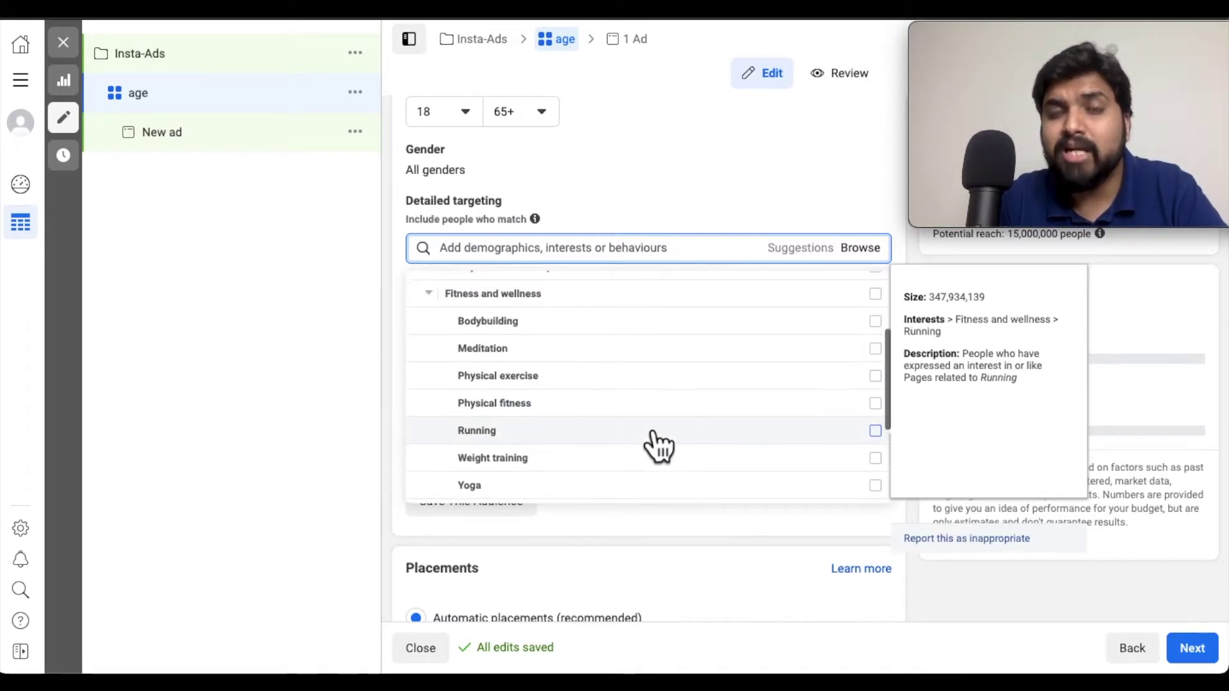
click(441, 294)
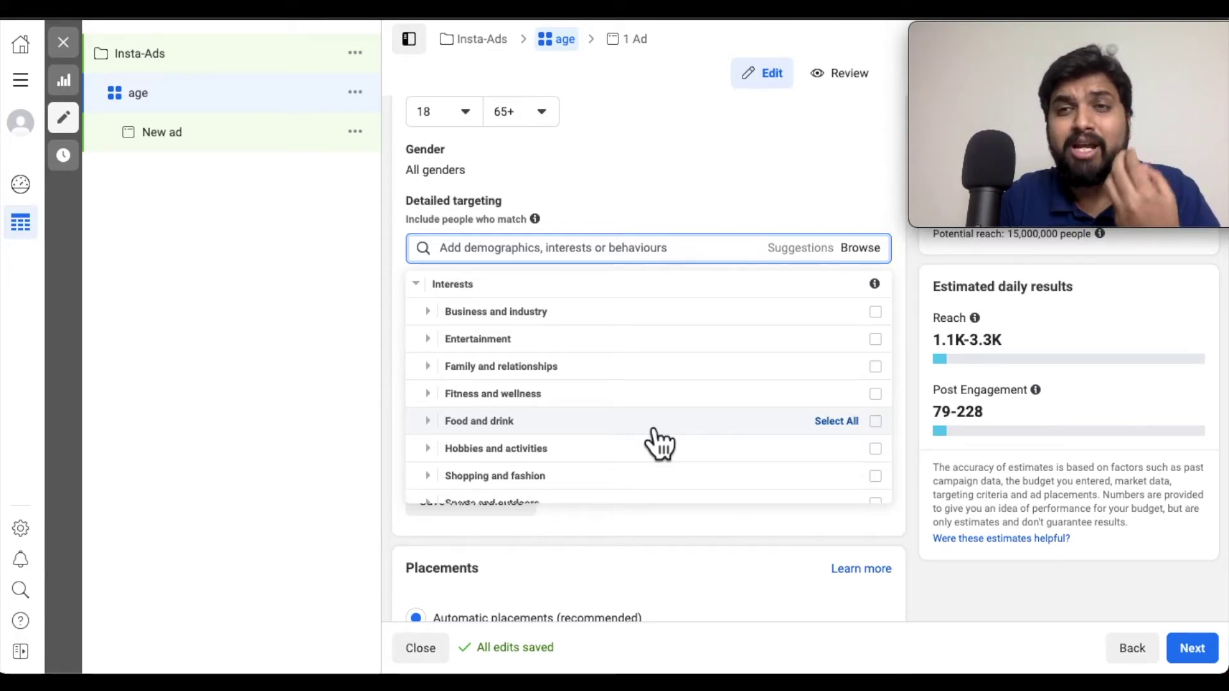
scroll(675, 419, down, 3)
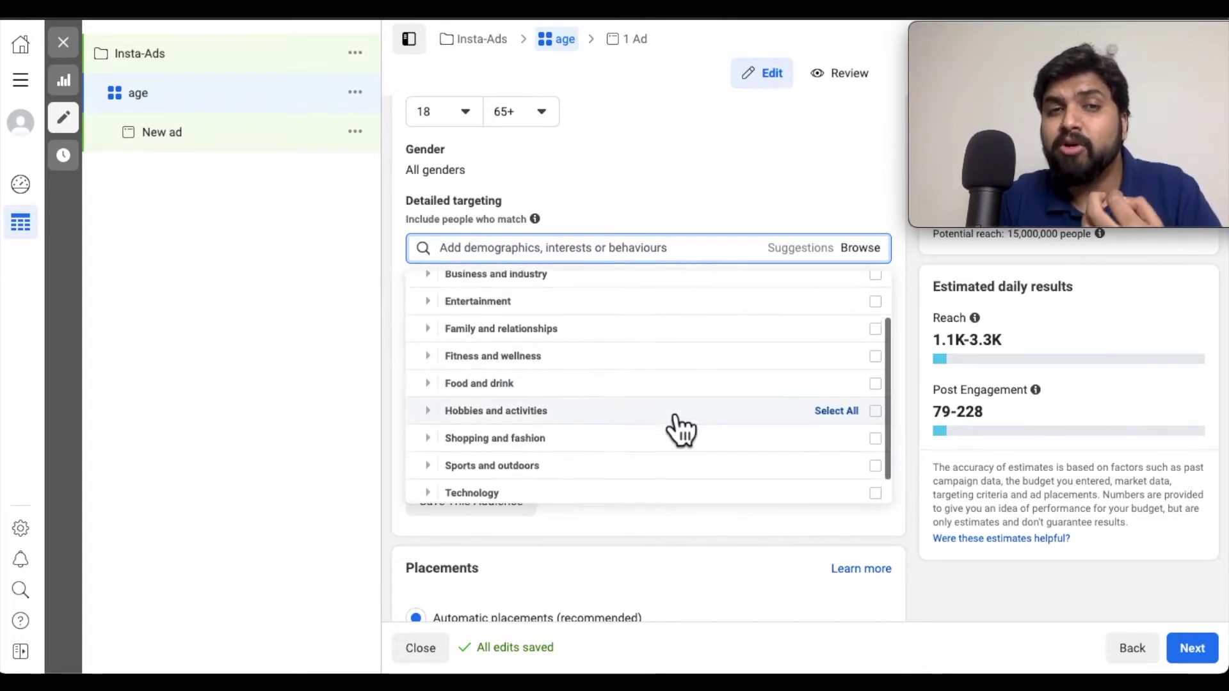
scroll(605, 422, up, 1)
scroll(604, 422, down, 1)
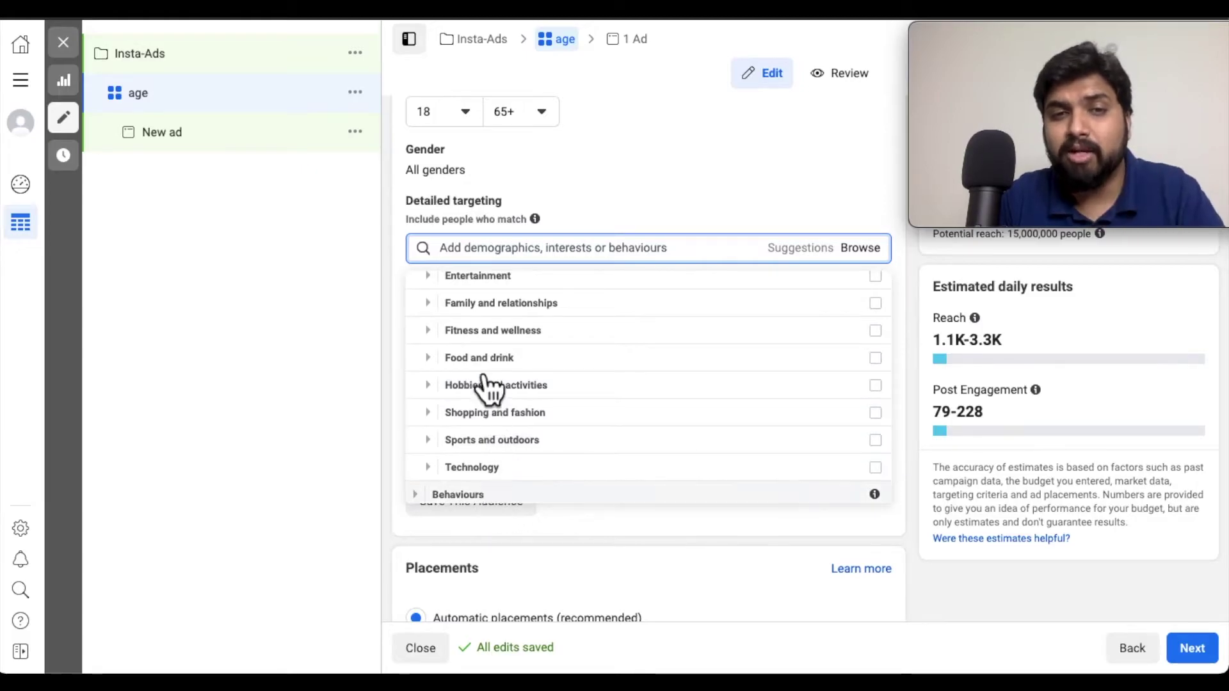
- Browse the Behaviours targeting categories and examine the Anniversary option
scroll(488, 393, up, 3)
click(425, 311)
click(442, 289)
scroll(557, 349, down, 2)
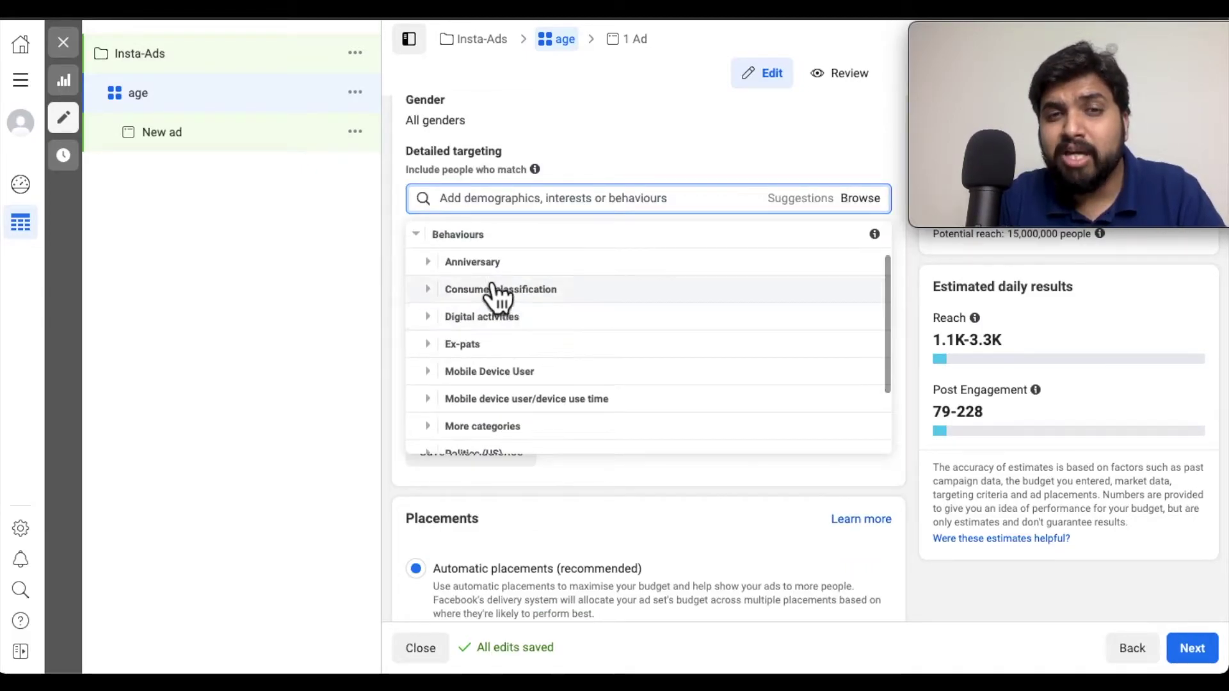
click(449, 264)
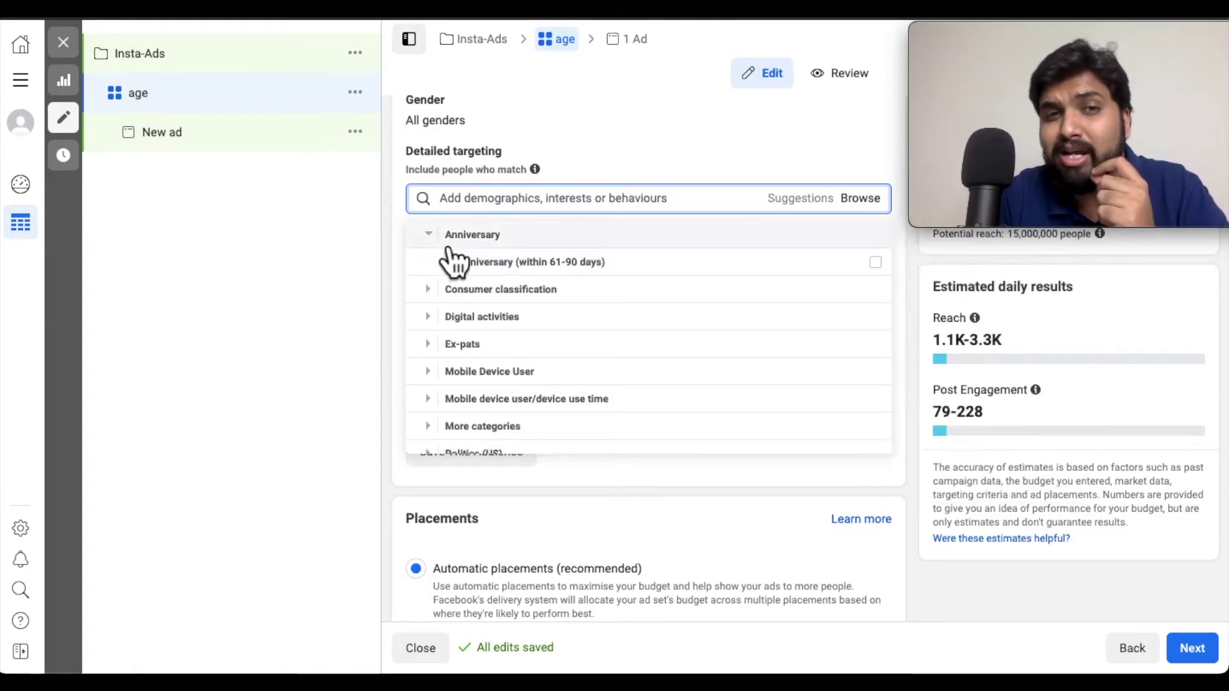
click(449, 247)
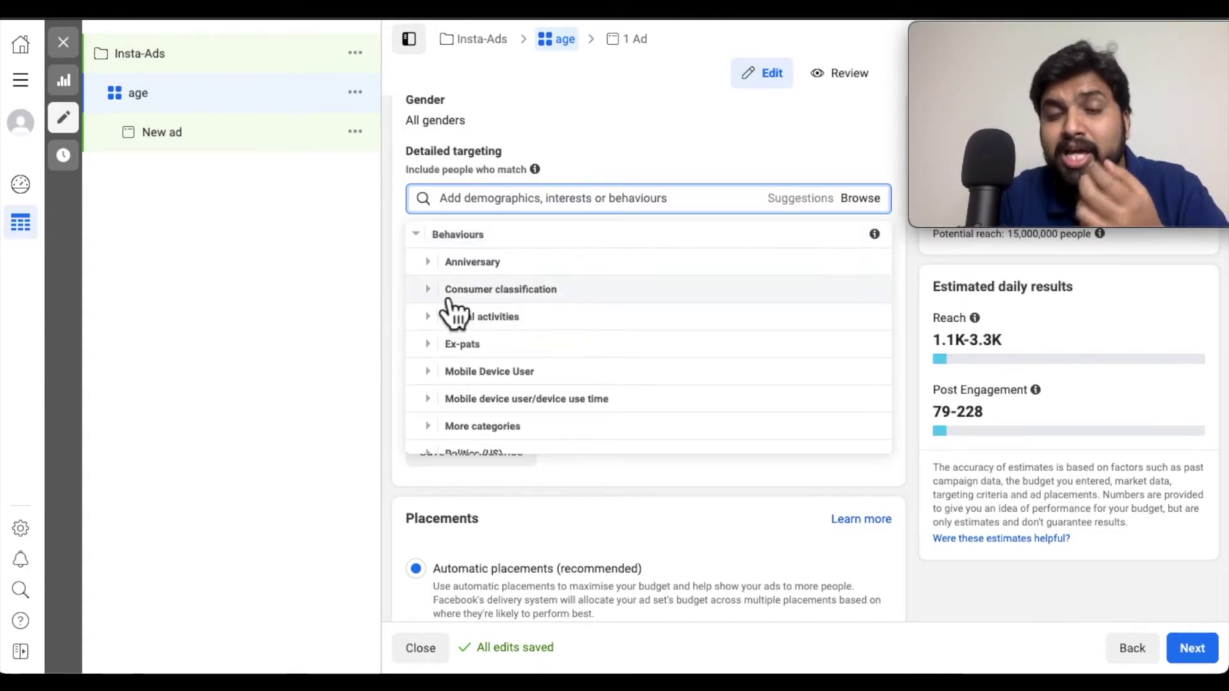
- Examine the Consumer classification behaviours by country, including India's options for people who prefer high-value goods
click(449, 293)
scroll(512, 358, down, 1)
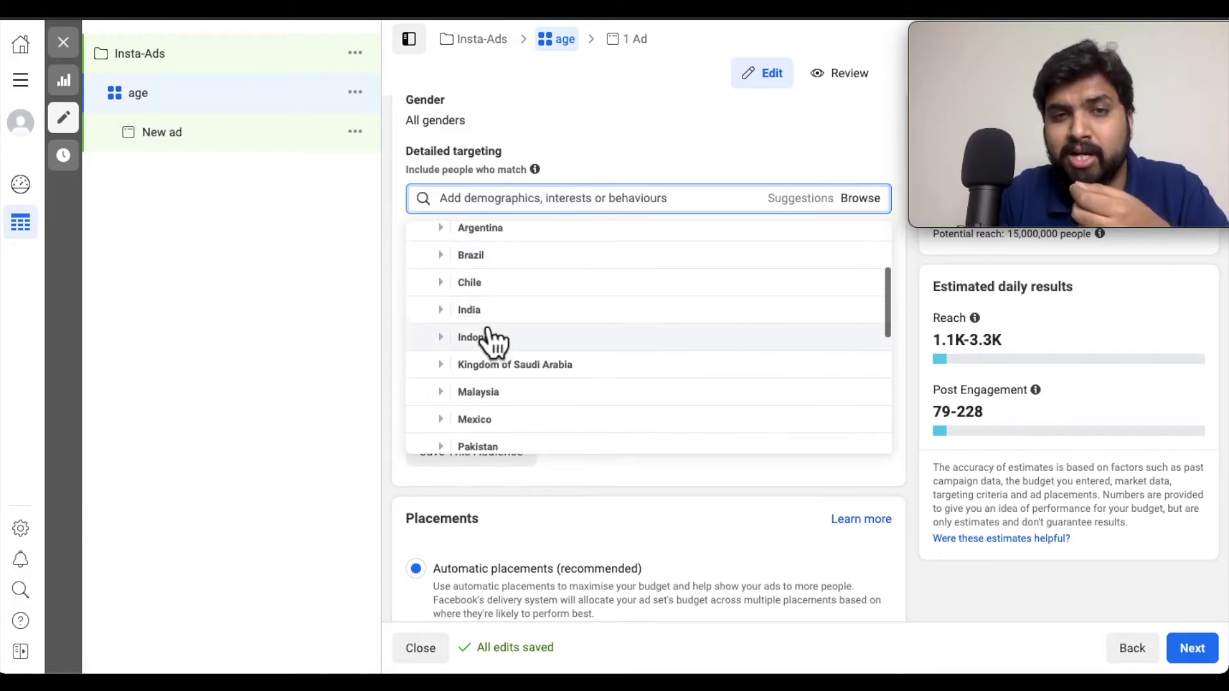
click(458, 312)
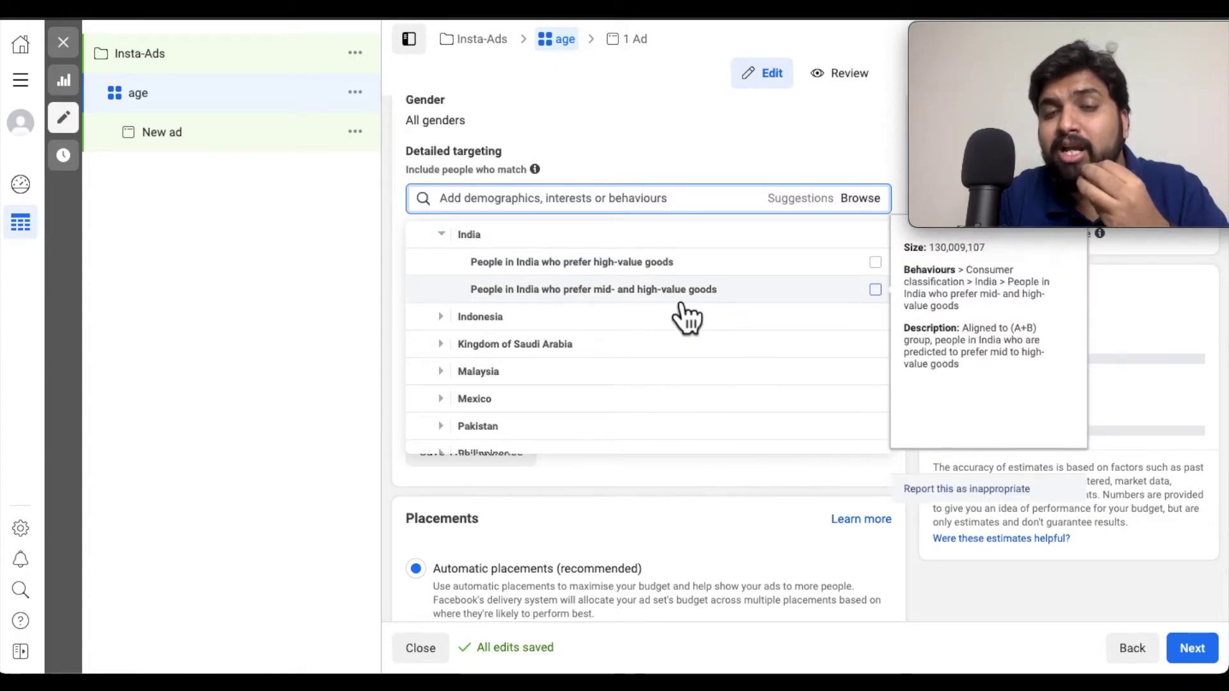
scroll(585, 327, up, 2)
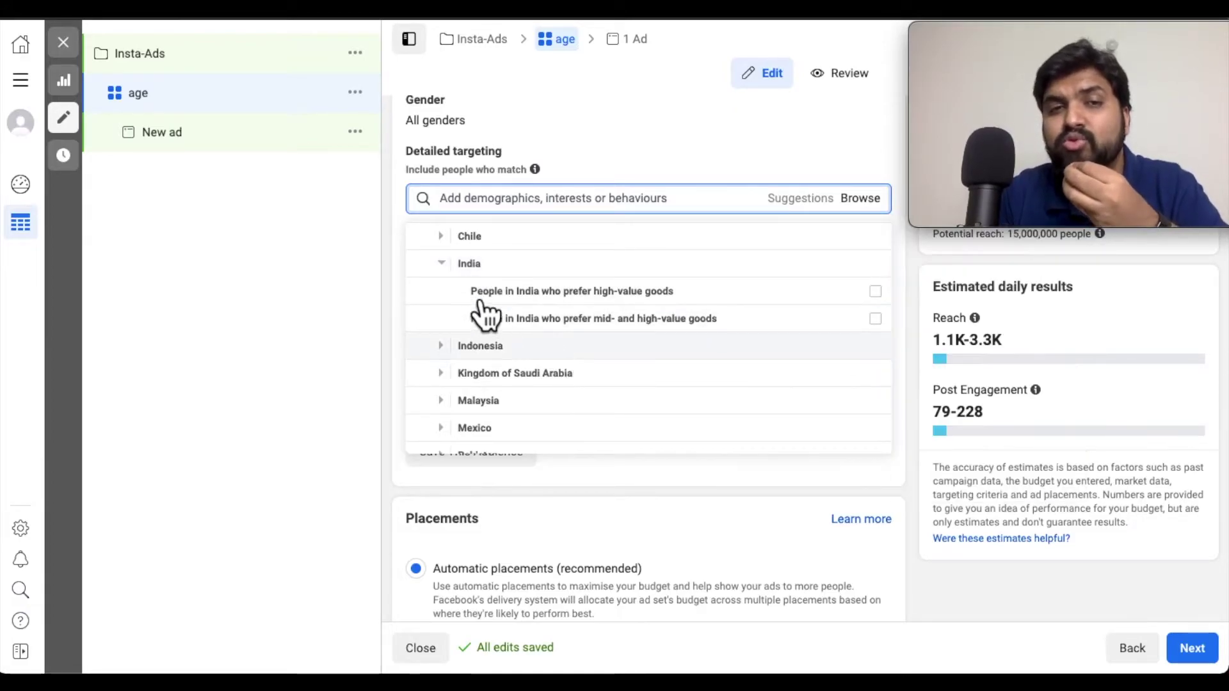
click(469, 263)
scroll(500, 403, down, 2)
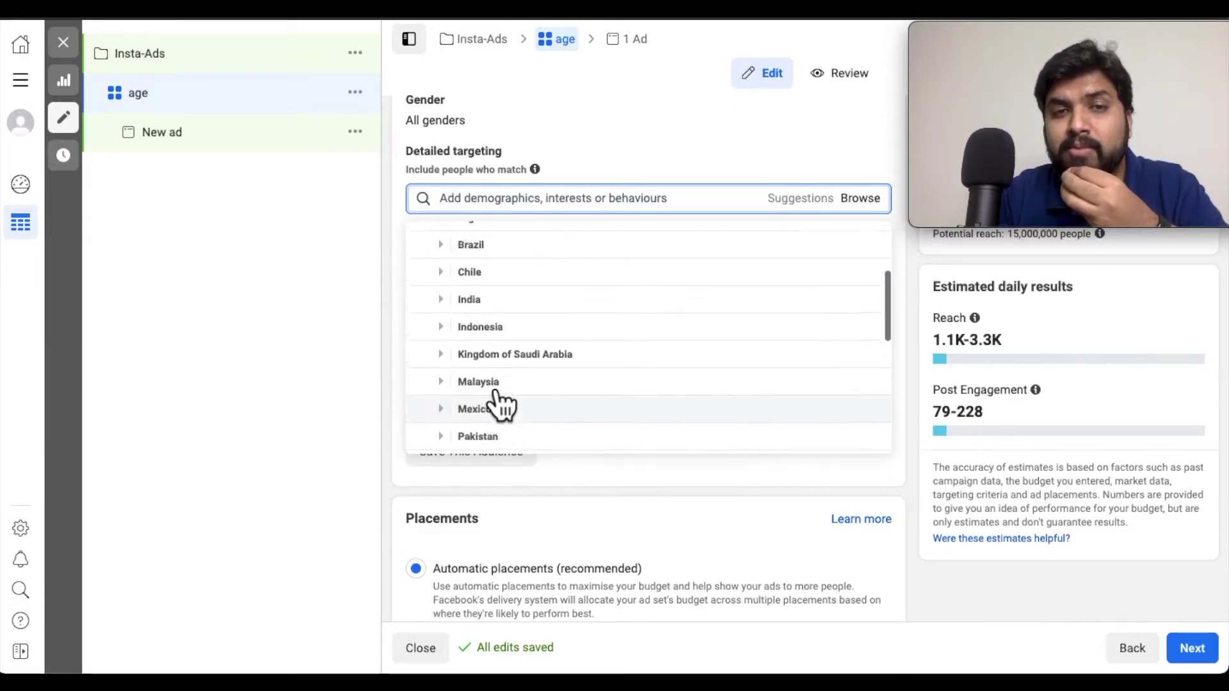
scroll(452, 307, up, 3)
click(448, 268)
scroll(454, 358, up, 1)
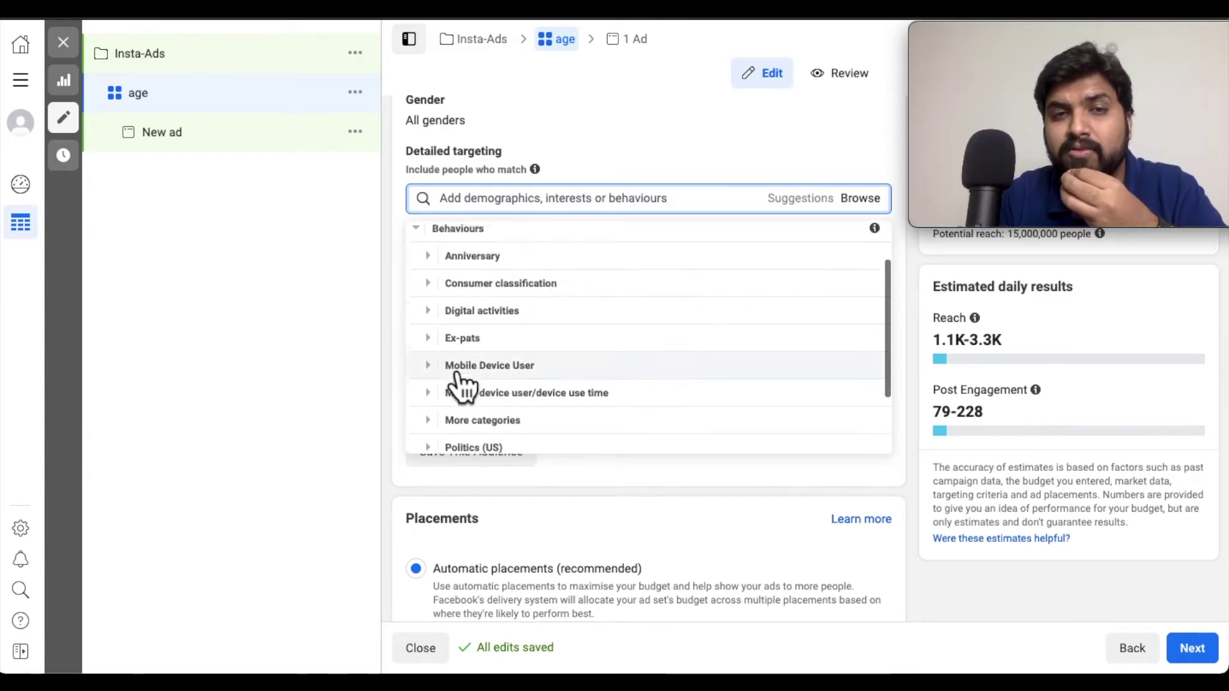
- Examine the Digital activities behaviours, including early technology adopters and Facebook Payments users
scroll(457, 358, down, 1)
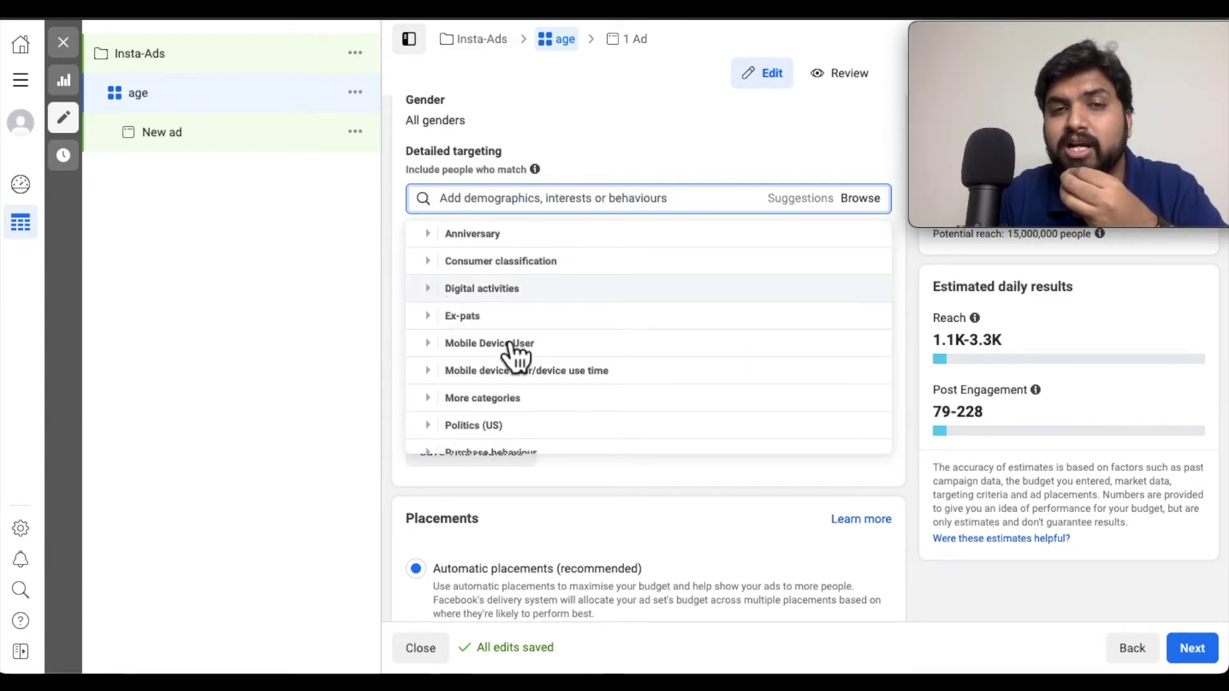
click(455, 288)
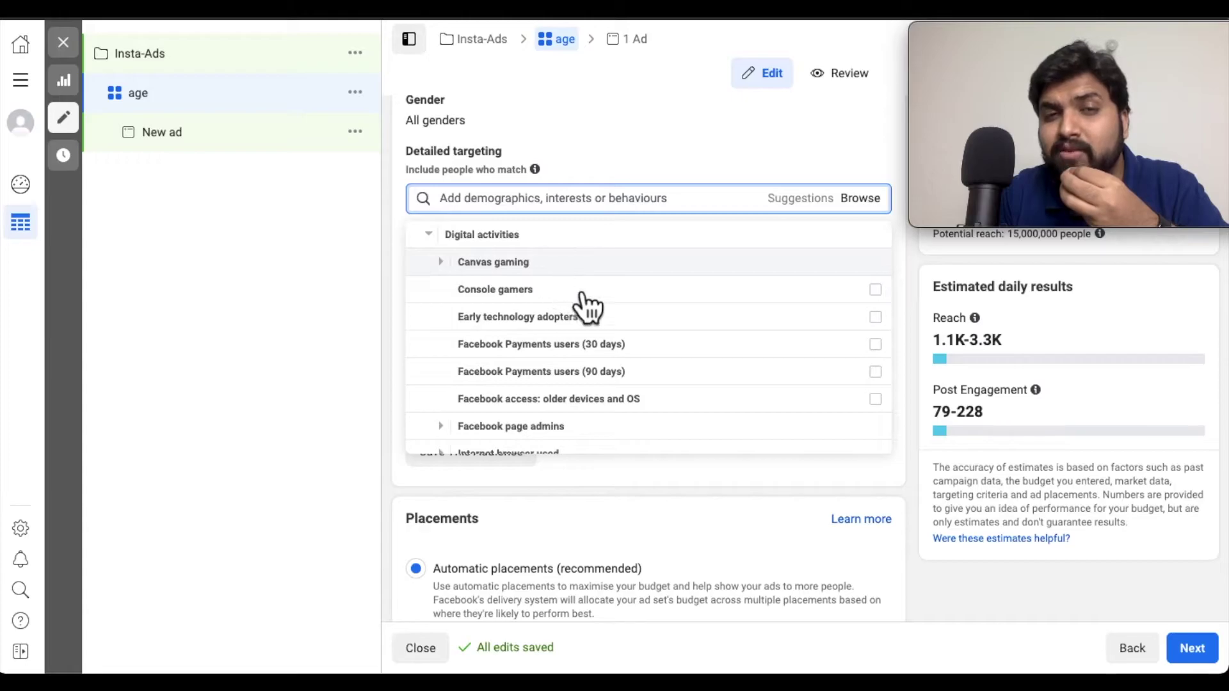
mouse_move(600, 301)
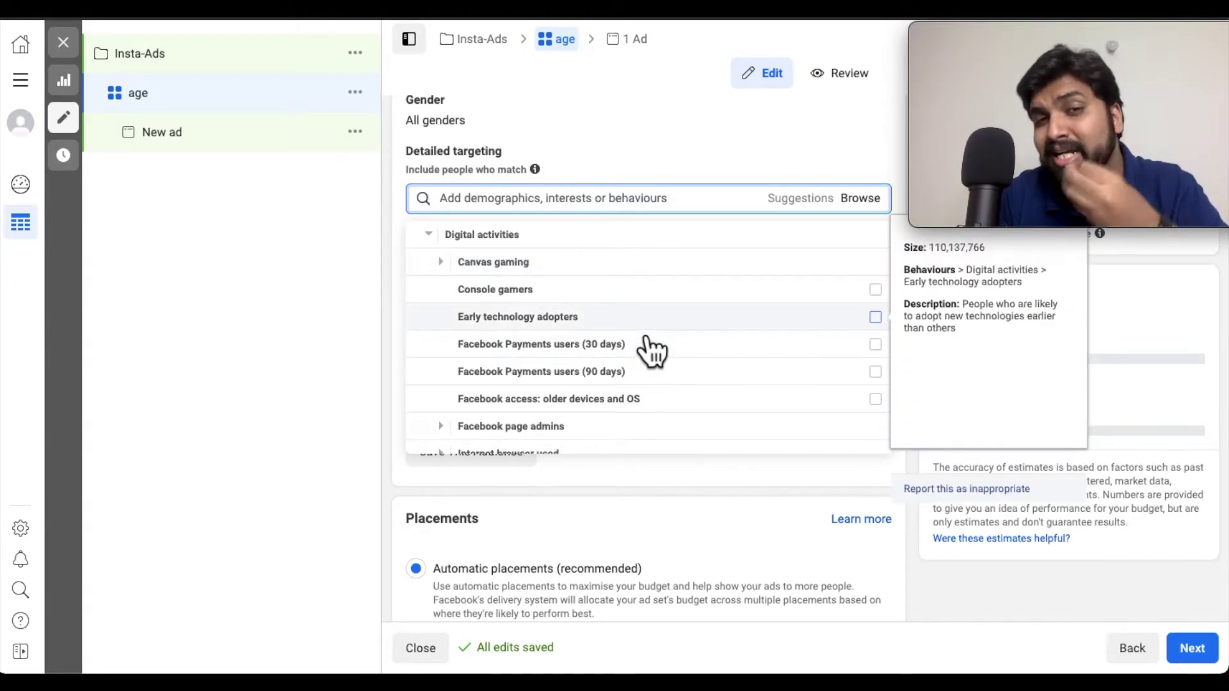
mouse_move(698, 402)
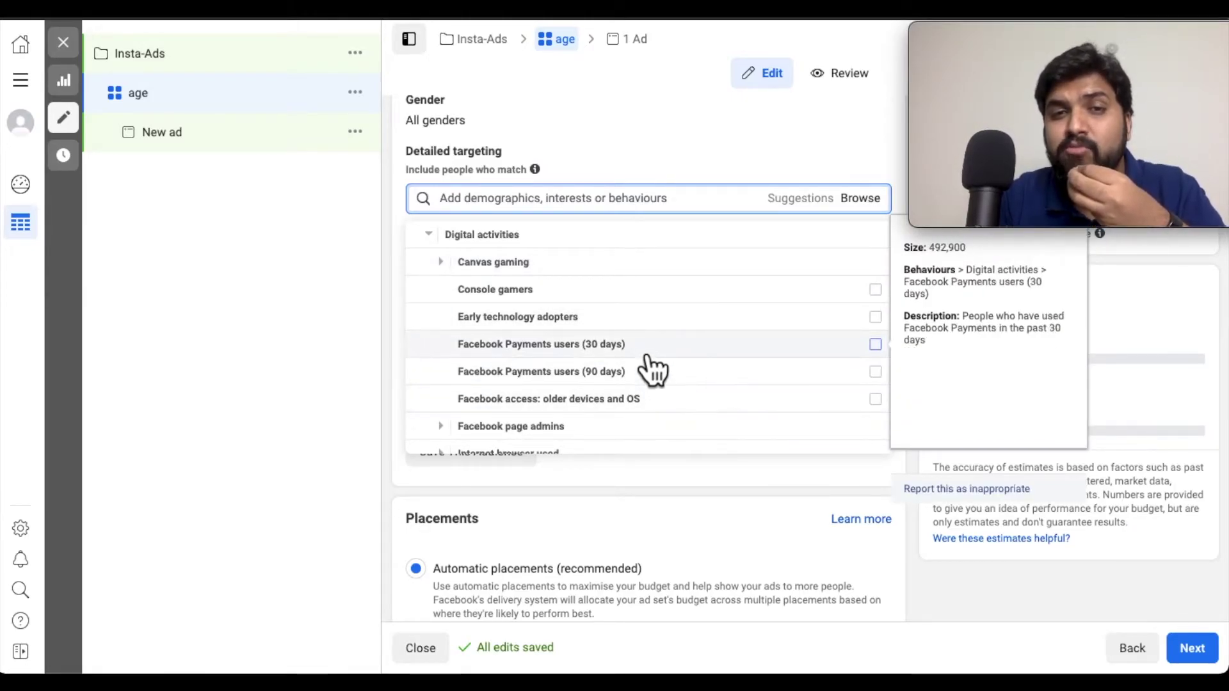
scroll(650, 365, down, 1)
scroll(677, 400, down, 1)
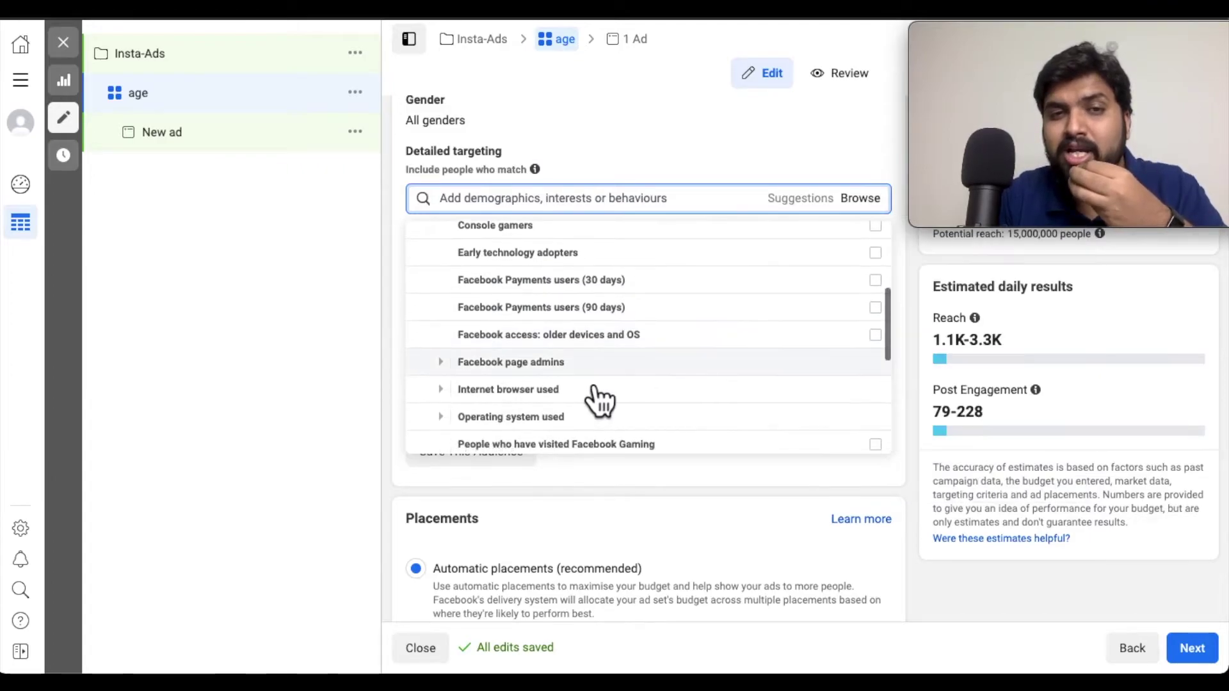
scroll(505, 414, down, 1)
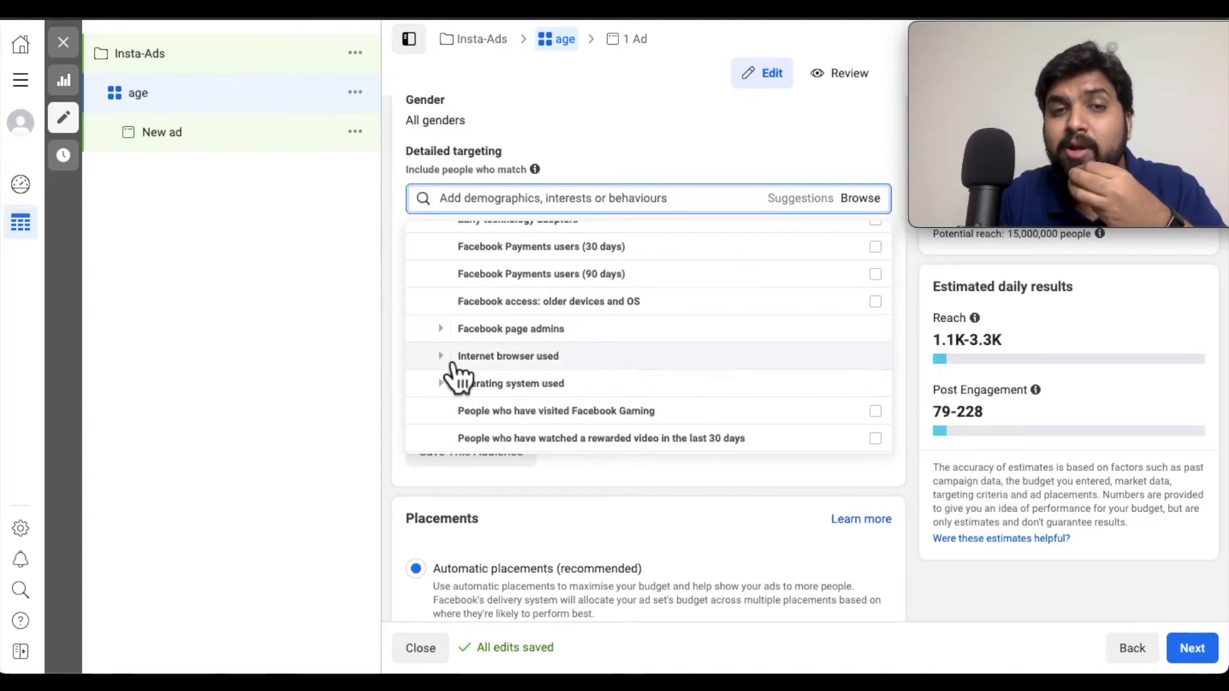
- Examine the Internet browser used options within Digital activities, from Chrome to Safari
click(451, 359)
mouse_move(565, 325)
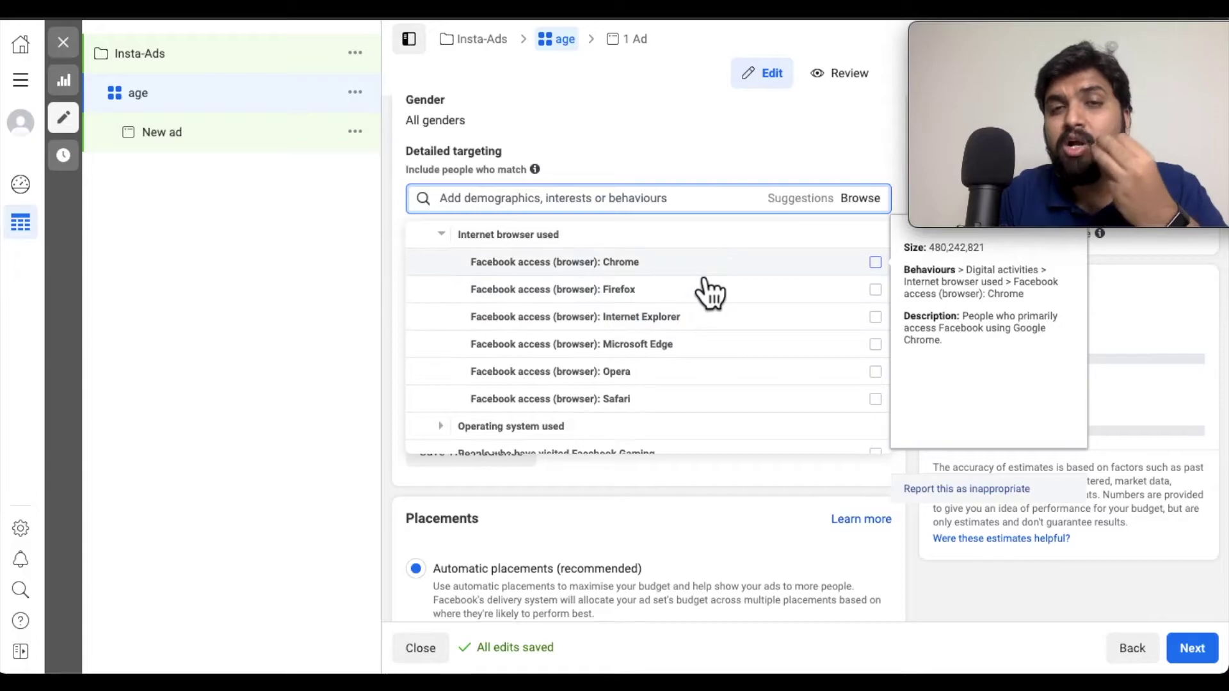
scroll(735, 400, down, 1)
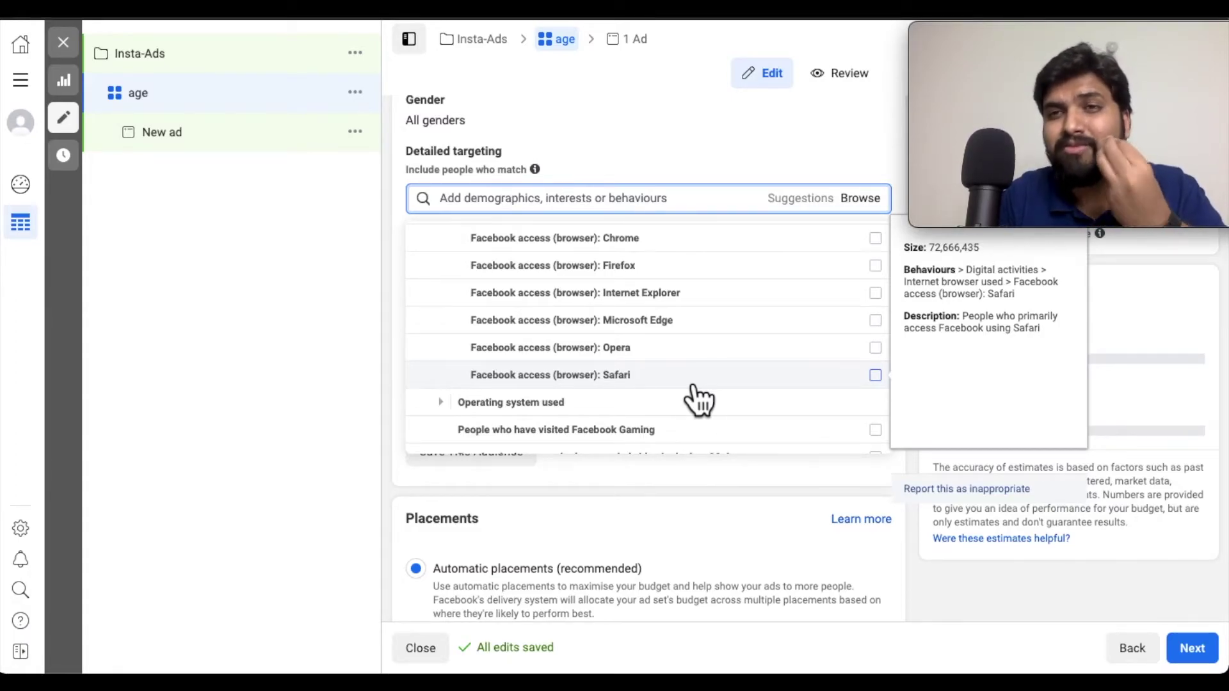
- Examine the Operating system used options in Digital activities, plus the Facebook Gaming, rewarded video and Small business owners behaviours
scroll(659, 403, down, 1)
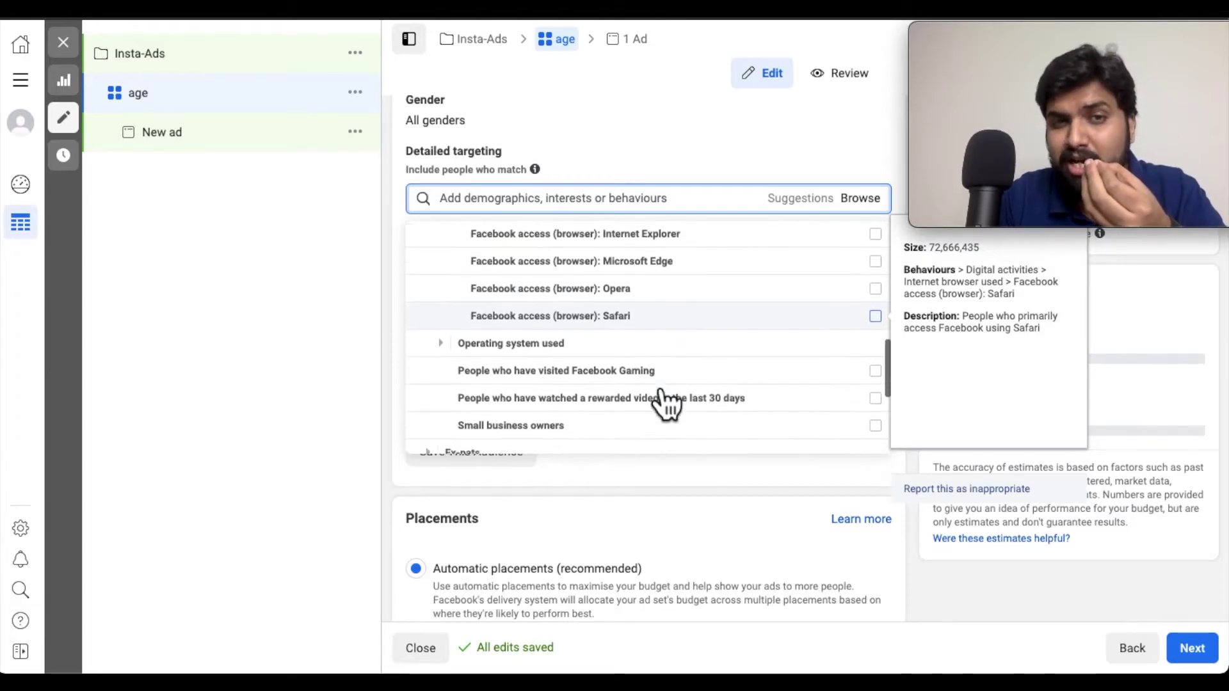
scroll(541, 401, down, 1)
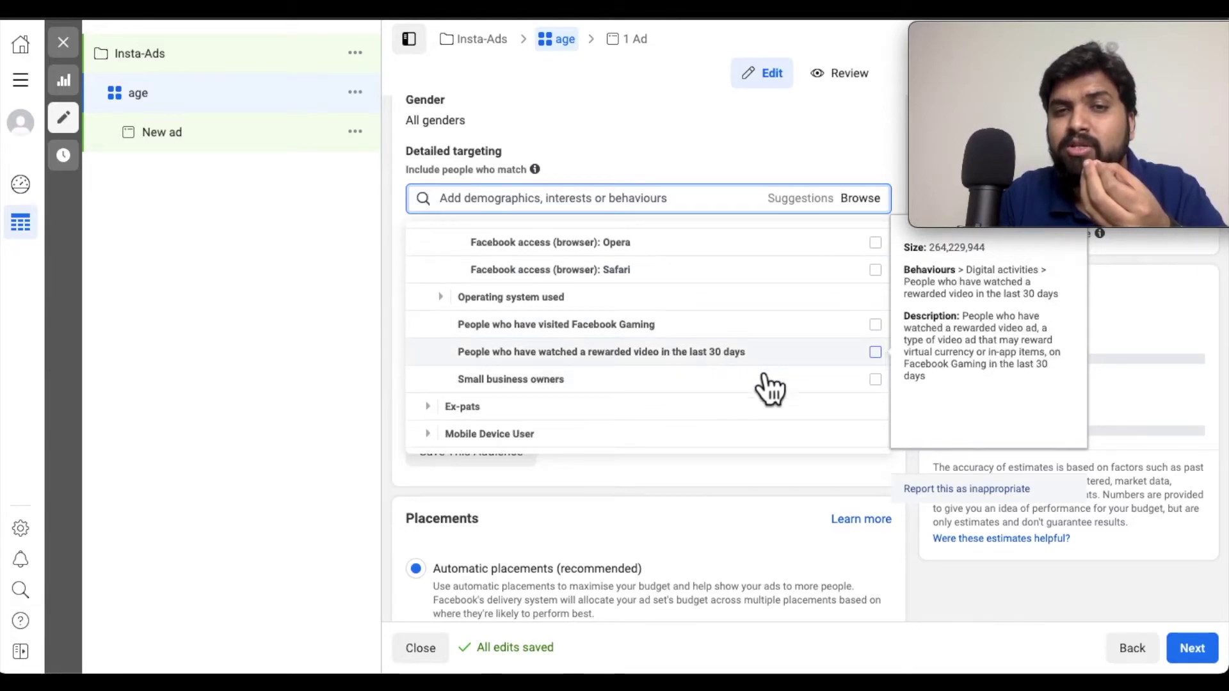
click(457, 308)
scroll(681, 360, down, 1)
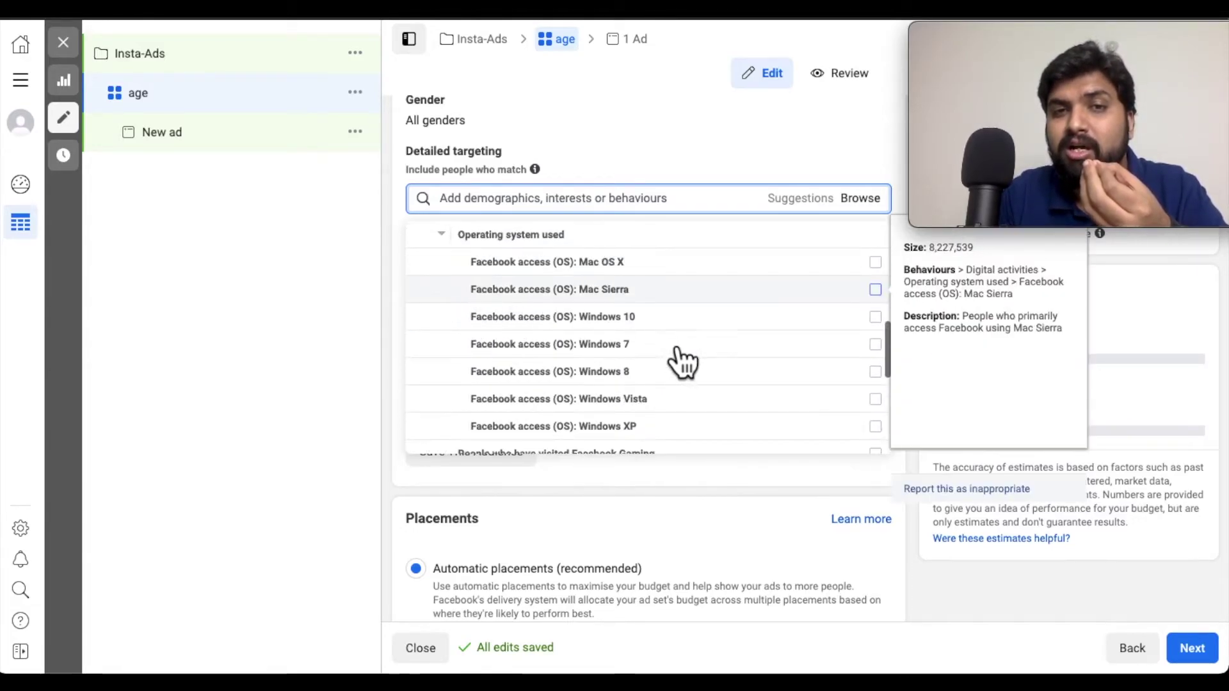
scroll(755, 371, down, 1)
scroll(693, 383, down, 1)
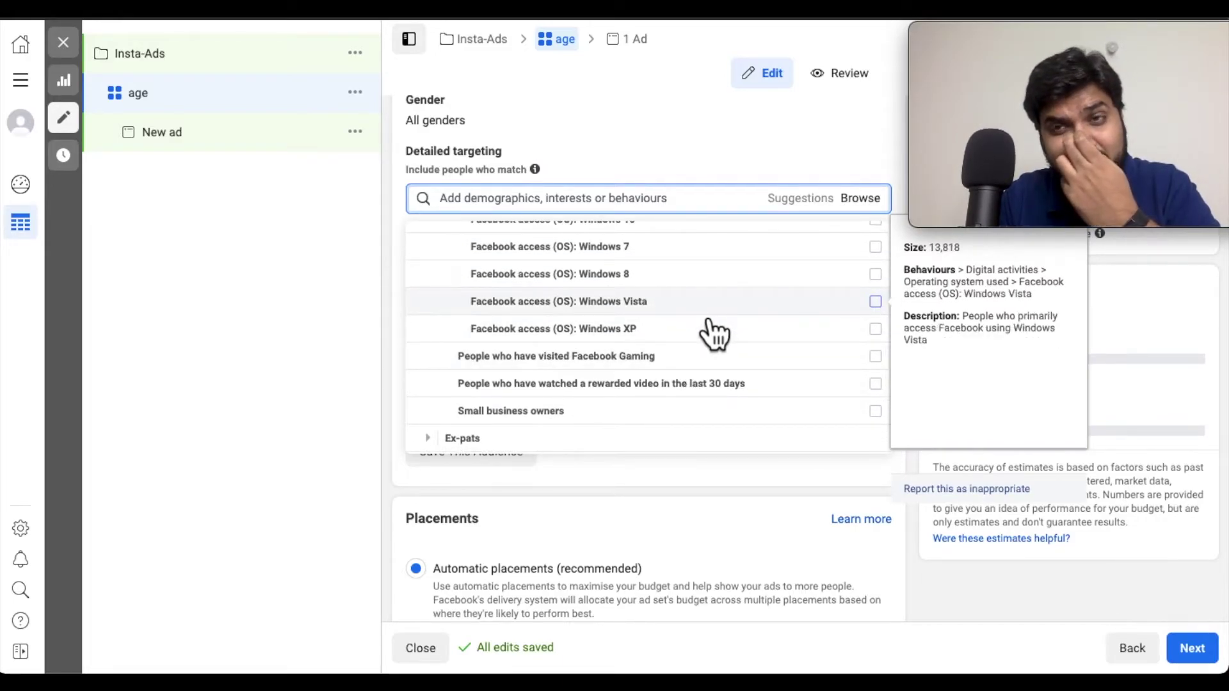
scroll(710, 323, down, 2)
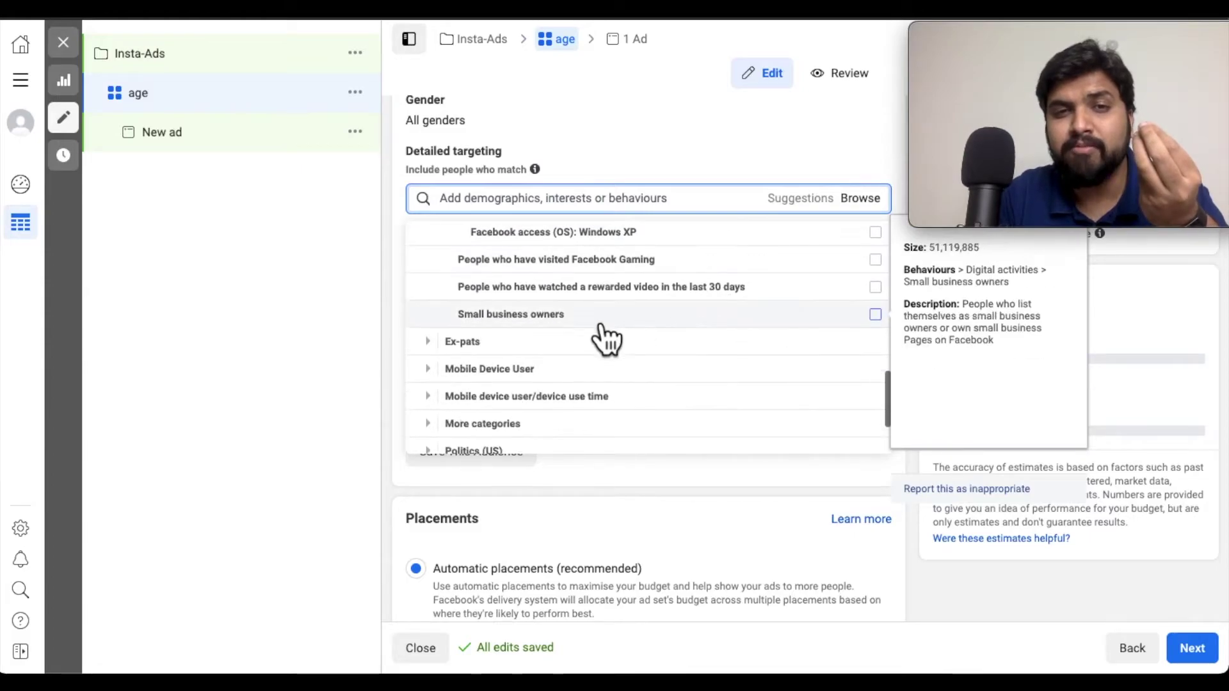
- Examine the Ex-pats behaviours, including family and friends of those who live abroad and the country-specific options
click(443, 349)
scroll(448, 363, down, 2)
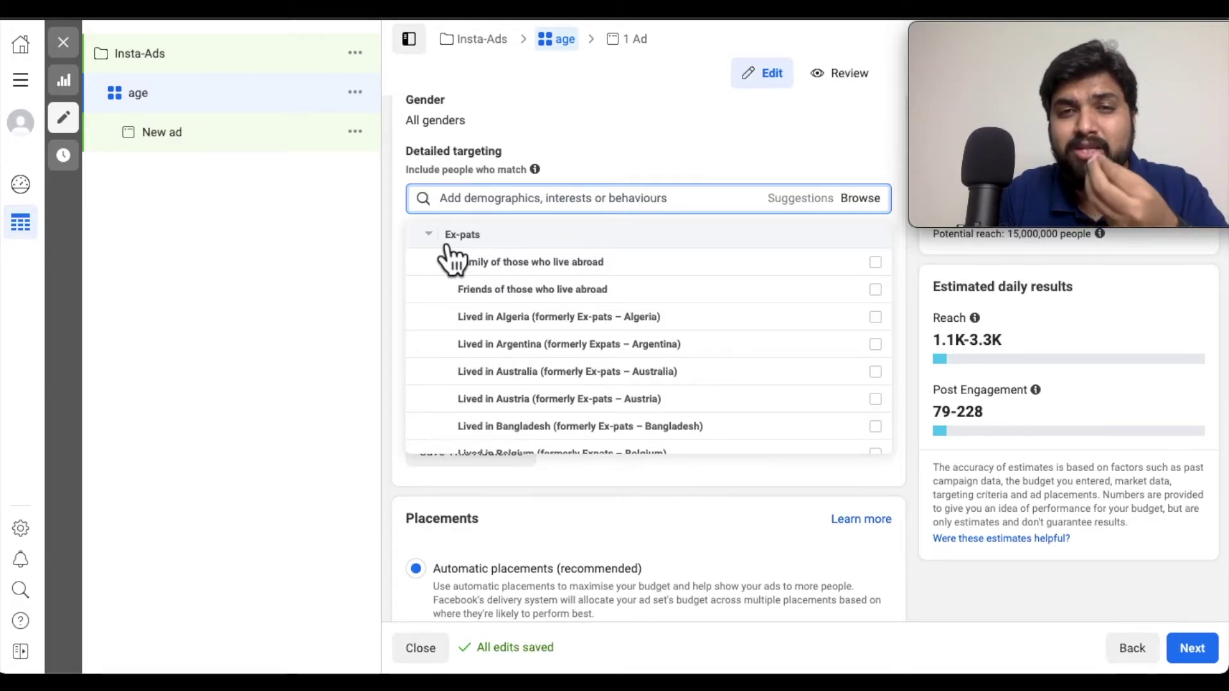
scroll(544, 393, down, 3)
scroll(582, 419, up, 5)
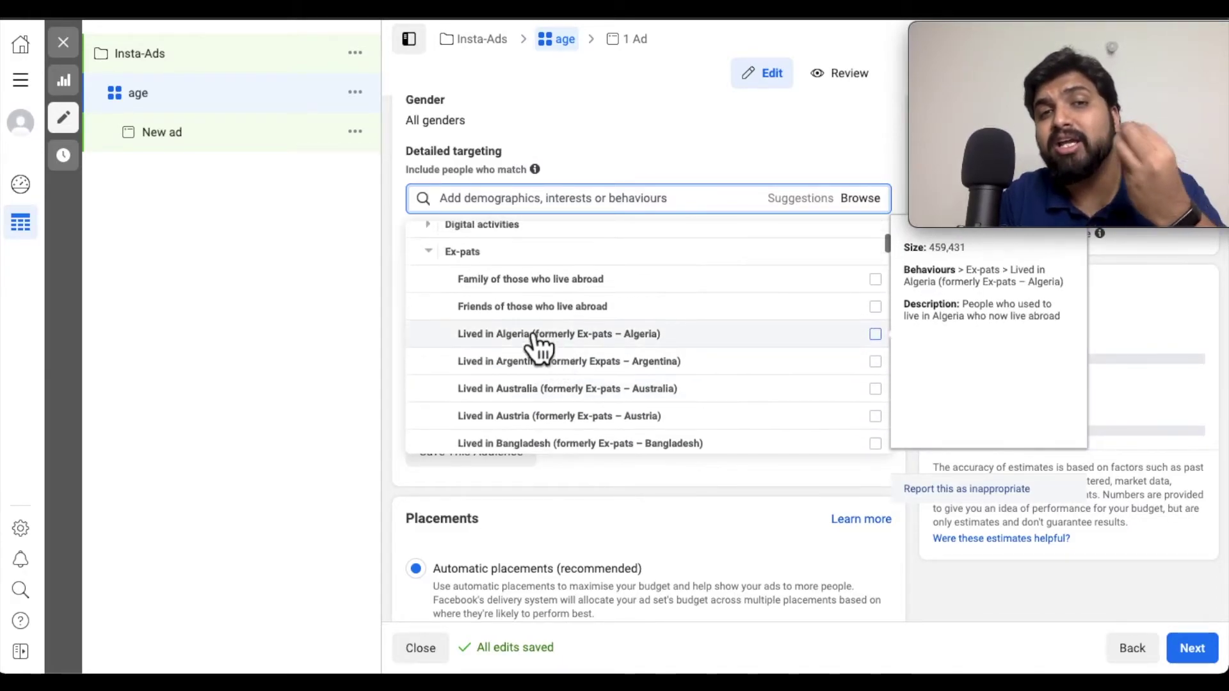
click(442, 256)
- Examine the More categories behaviours, including Marketing API developers (last 90 days)
scroll(446, 282, up, 1)
scroll(468, 404, down, 2)
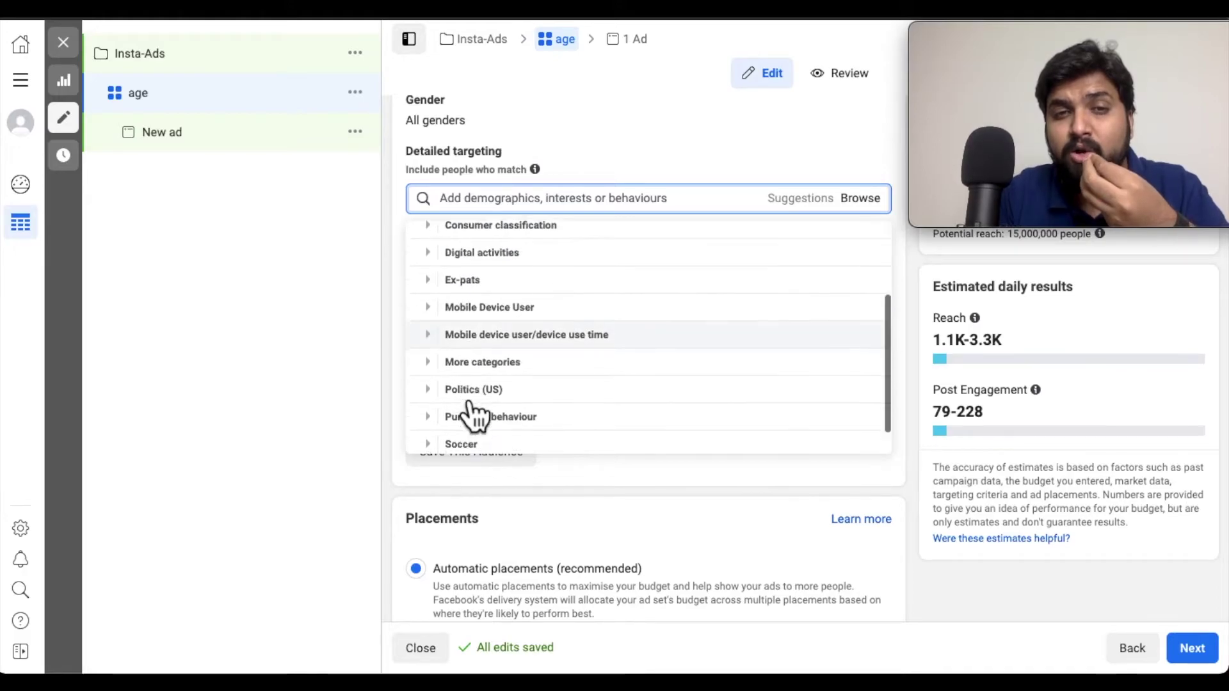
click(450, 359)
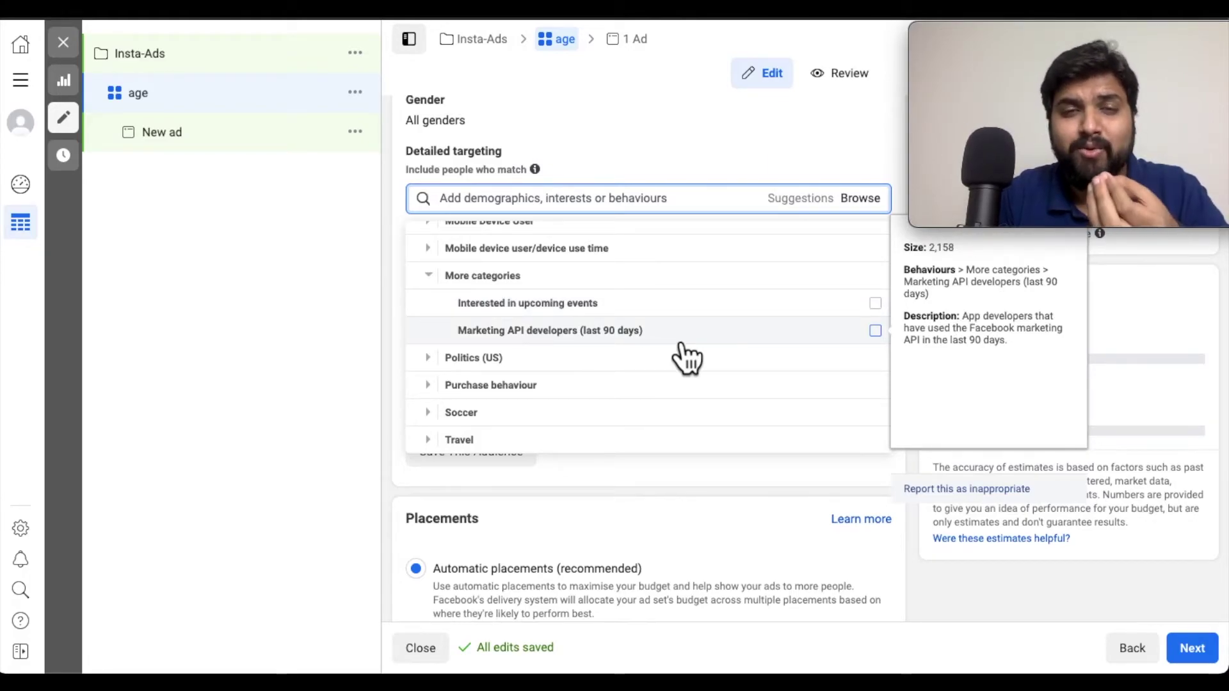
click(448, 287)
- Examine the Mobile device user/device use time behaviours, from the 1-3 months option onward
scroll(505, 397, down, 2)
click(443, 334)
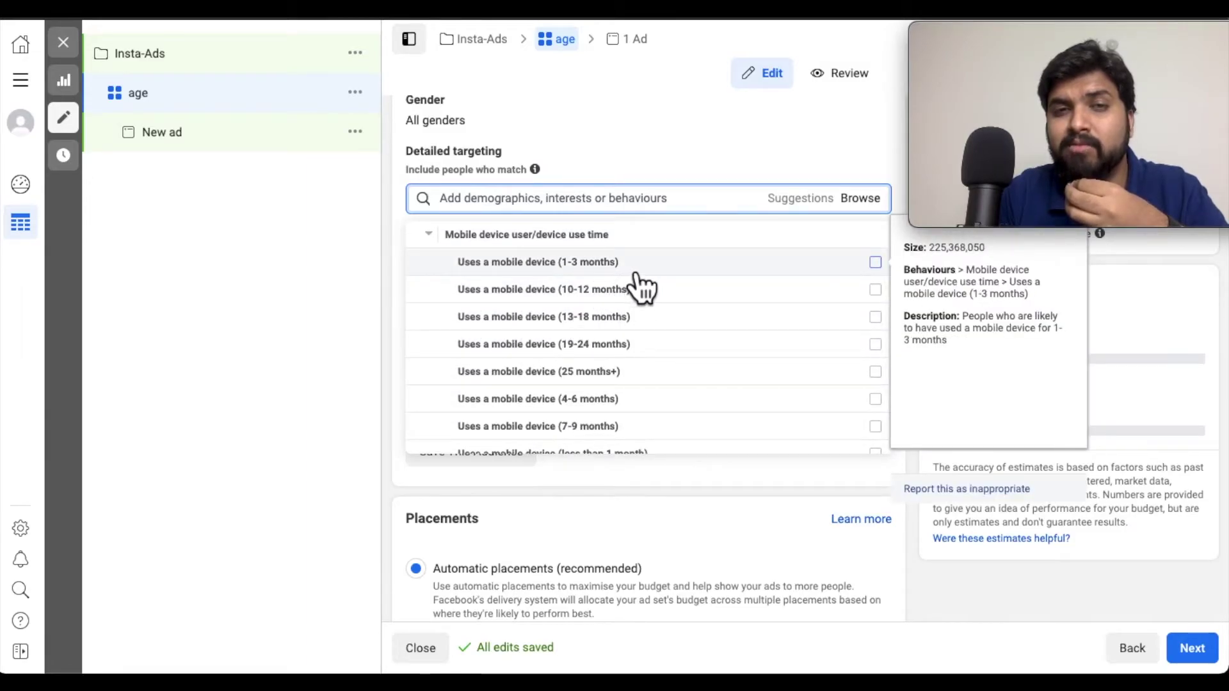
scroll(634, 398, down, 1)
scroll(579, 348, up, 2)
scroll(577, 348, up, 1)
click(455, 301)
- Examine the Mobile Device User behaviours, including Facebook access by device type, new smartphone and tablet users, and OnePlus owners
scroll(460, 345, up, 2)
scroll(463, 371, down, 1)
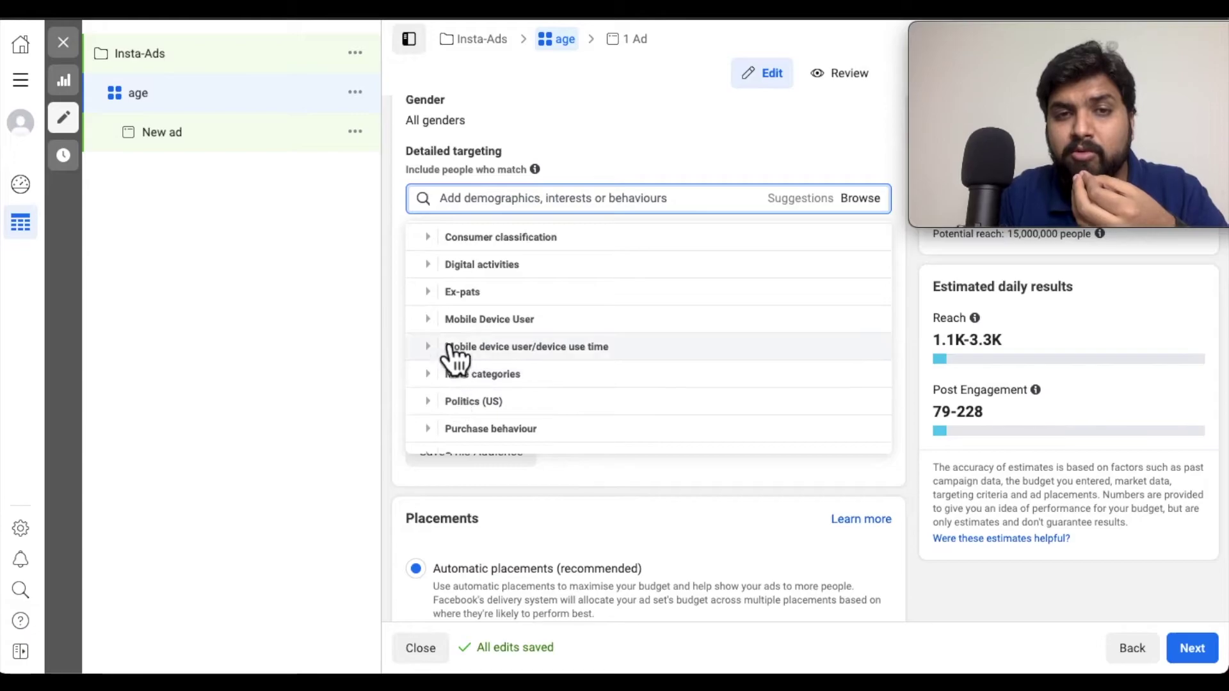
click(447, 320)
scroll(662, 384, down, 2)
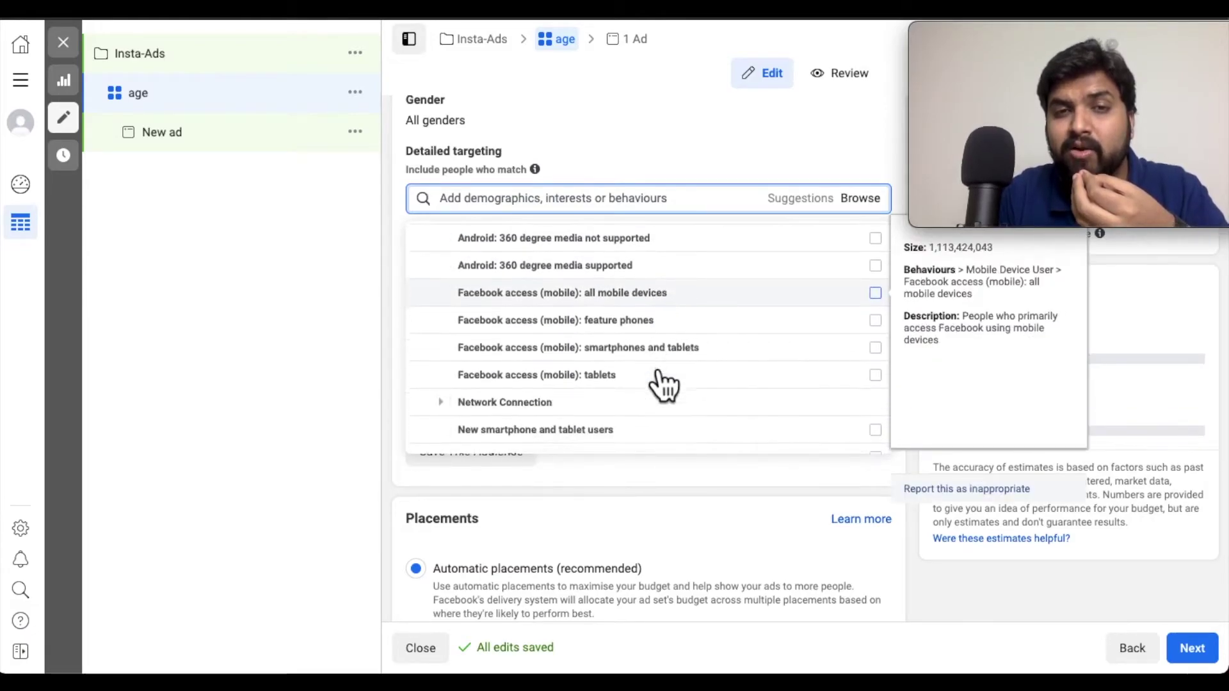
scroll(666, 370, down, 2)
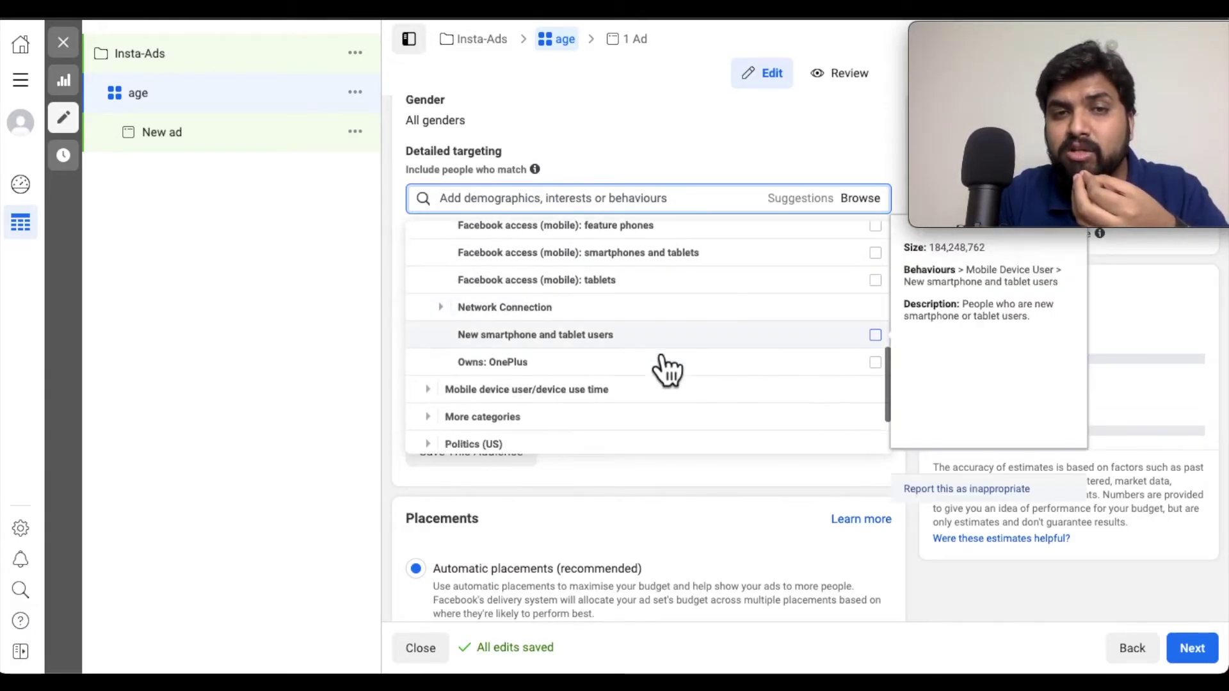
scroll(635, 353, down, 3)
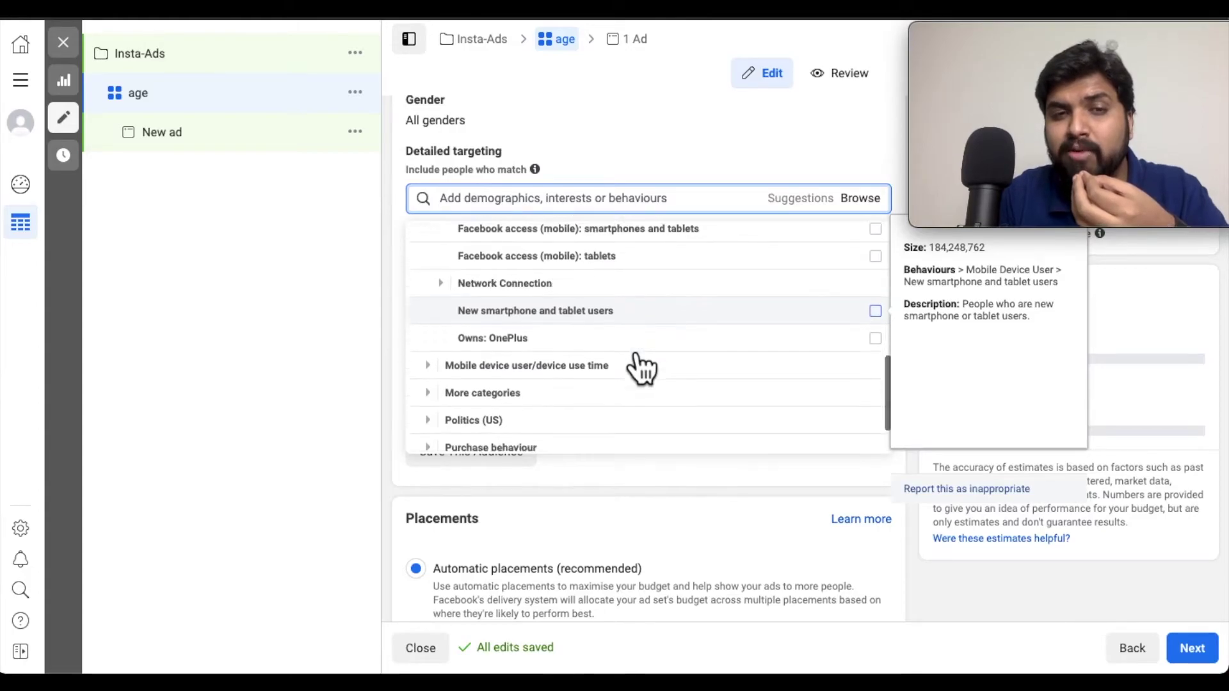
scroll(640, 368, up, 7)
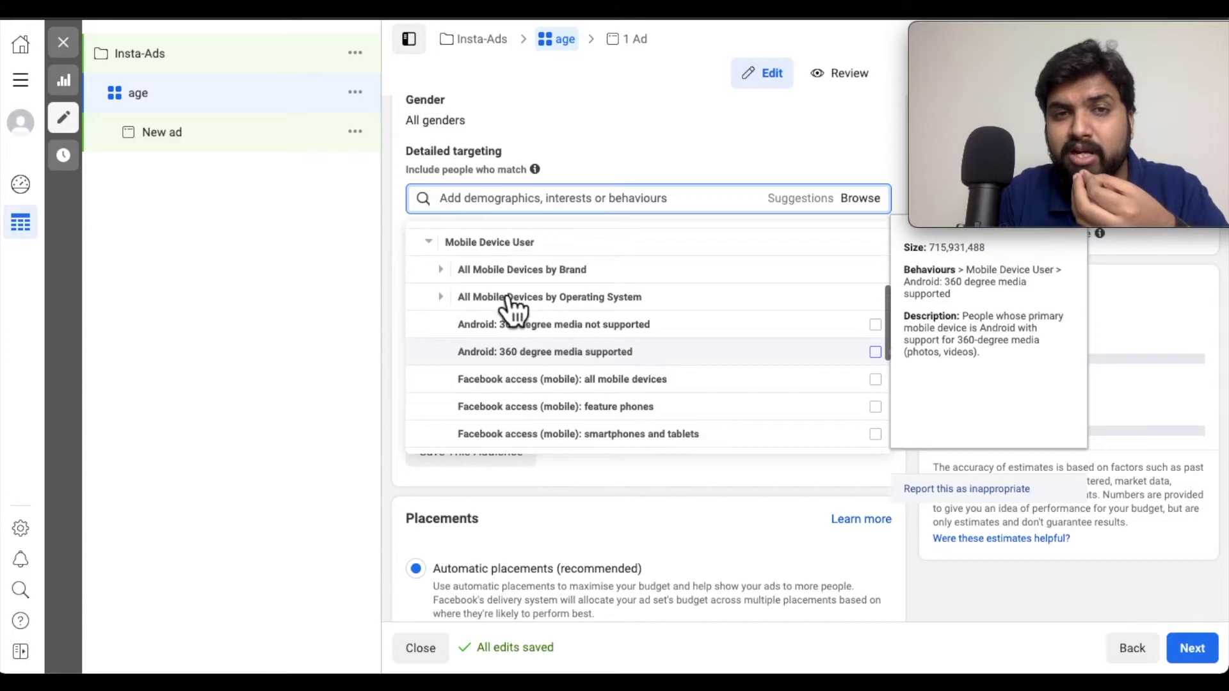
- Review the All Mobile Devices by Brand options, from Amazon and Apple to Huawei, Karbonn and Micromax owners
click(458, 281)
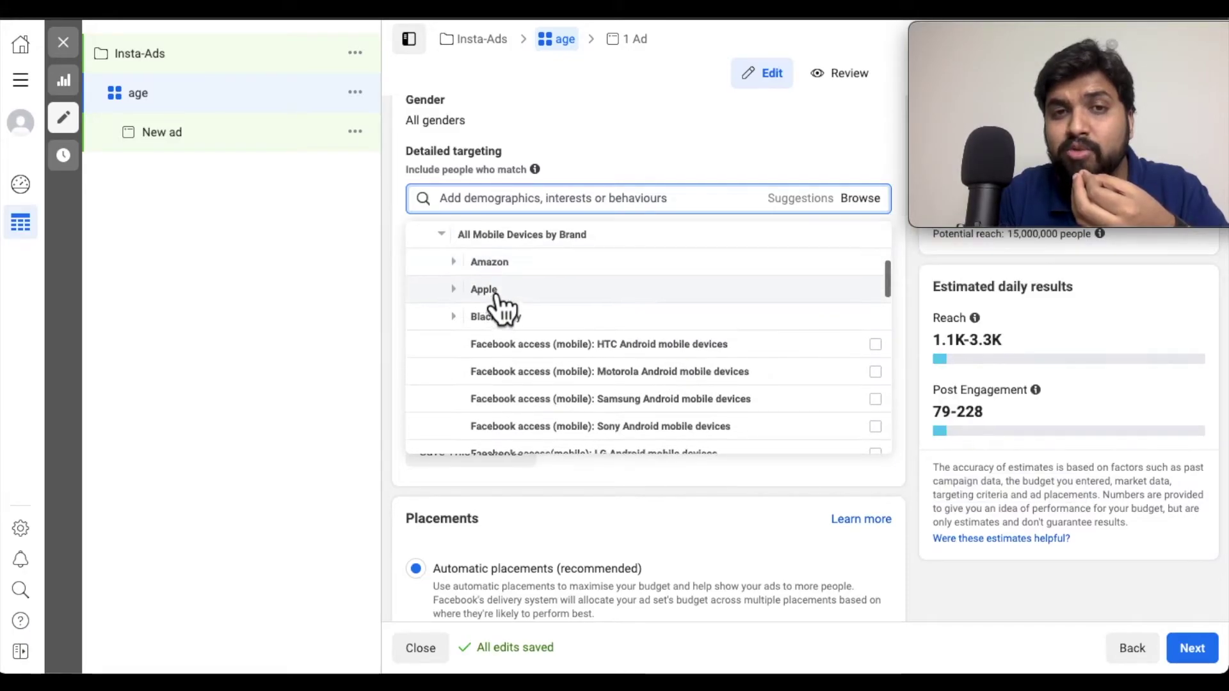
scroll(493, 362, down, 5)
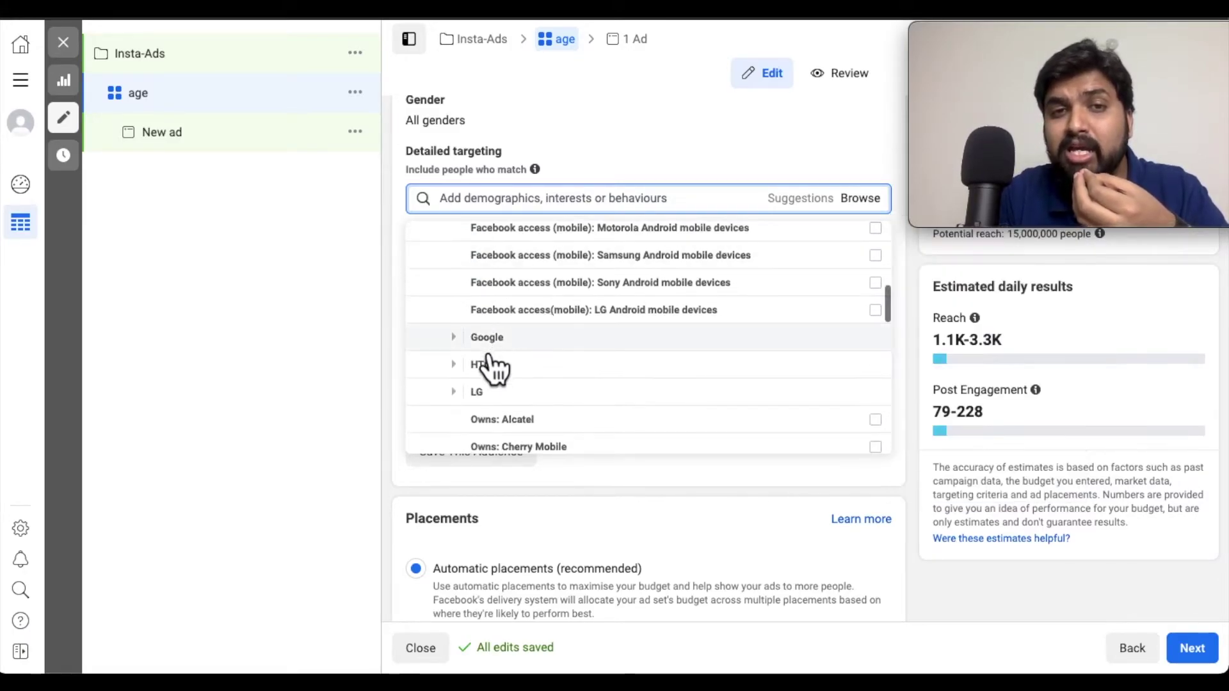
scroll(480, 403, down, 5)
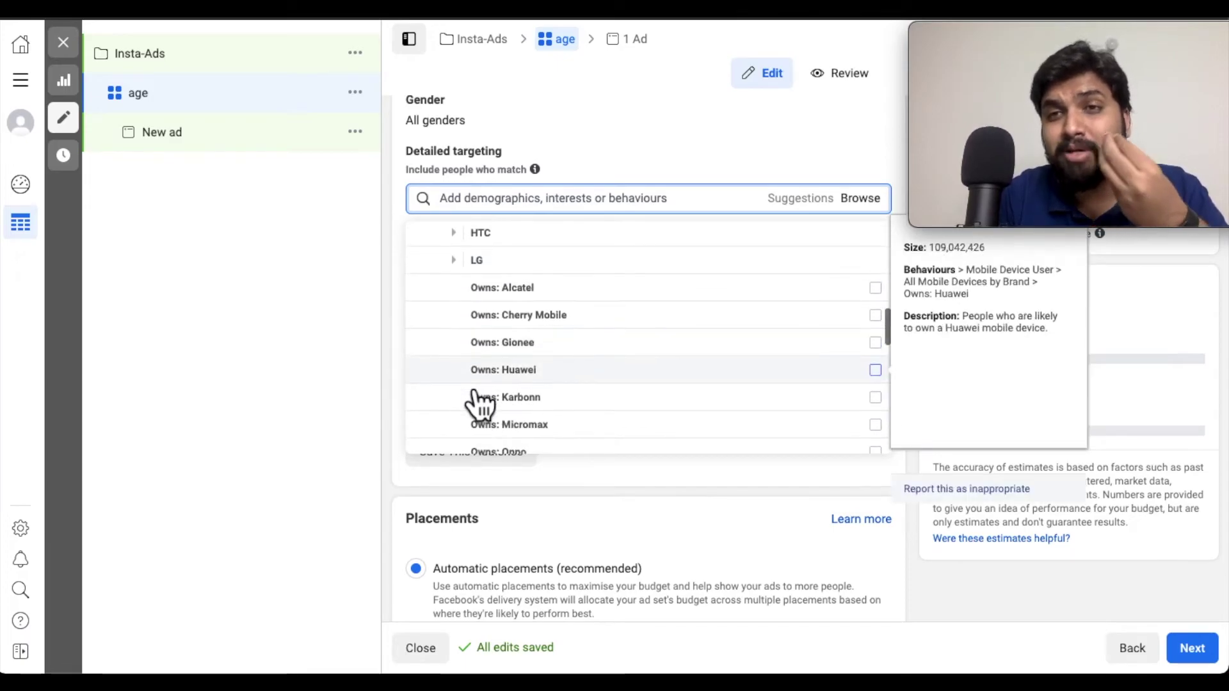
scroll(480, 403, down, 5)
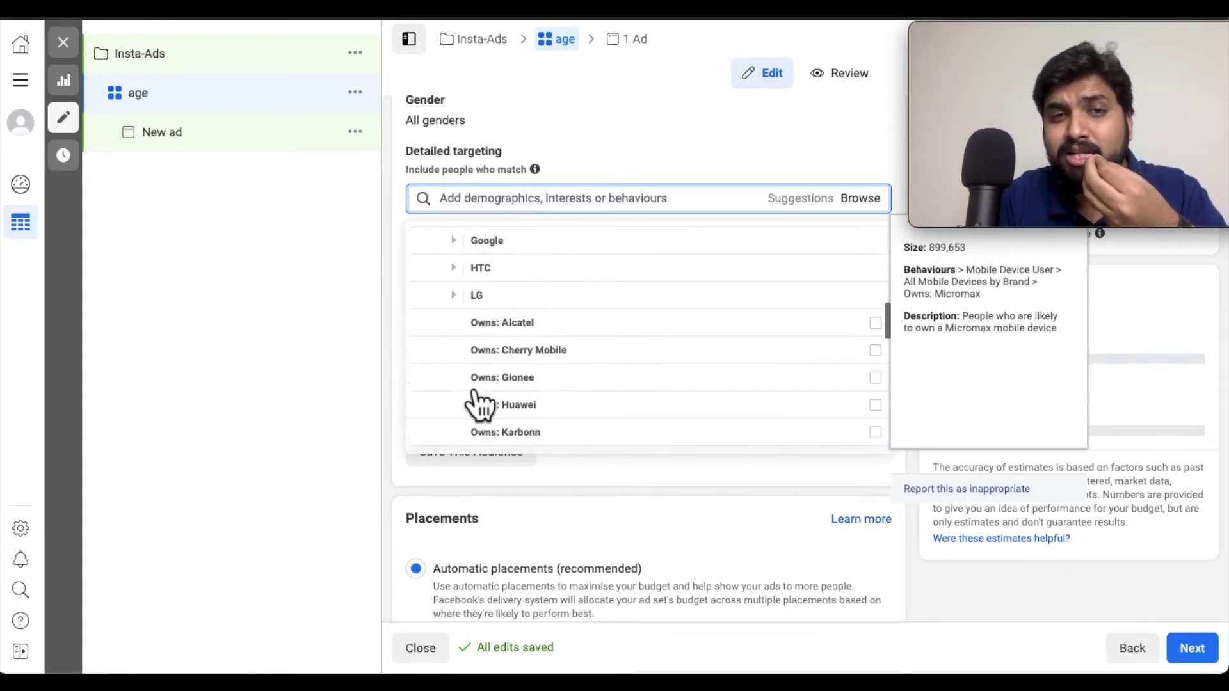
scroll(480, 404, down, 7)
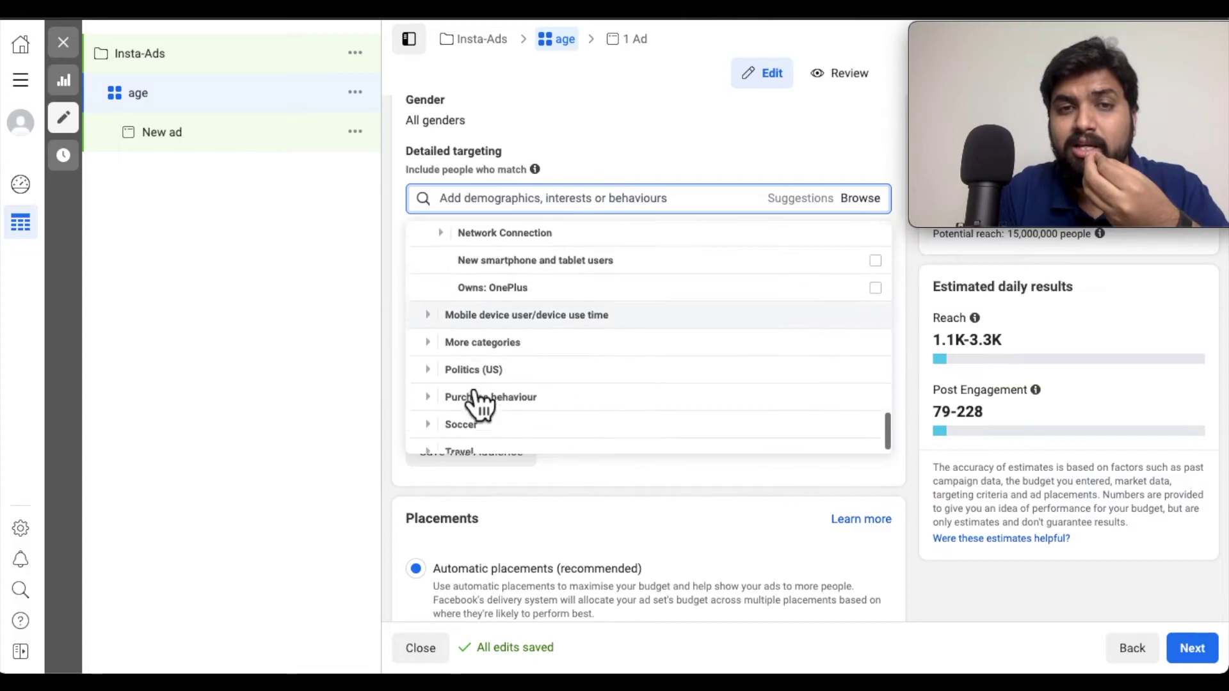
- Revisit the More categories behaviours to view Interested in upcoming events and Marketing API developers
click(446, 340)
scroll(447, 352, down, 2)
mouse_move(550, 329)
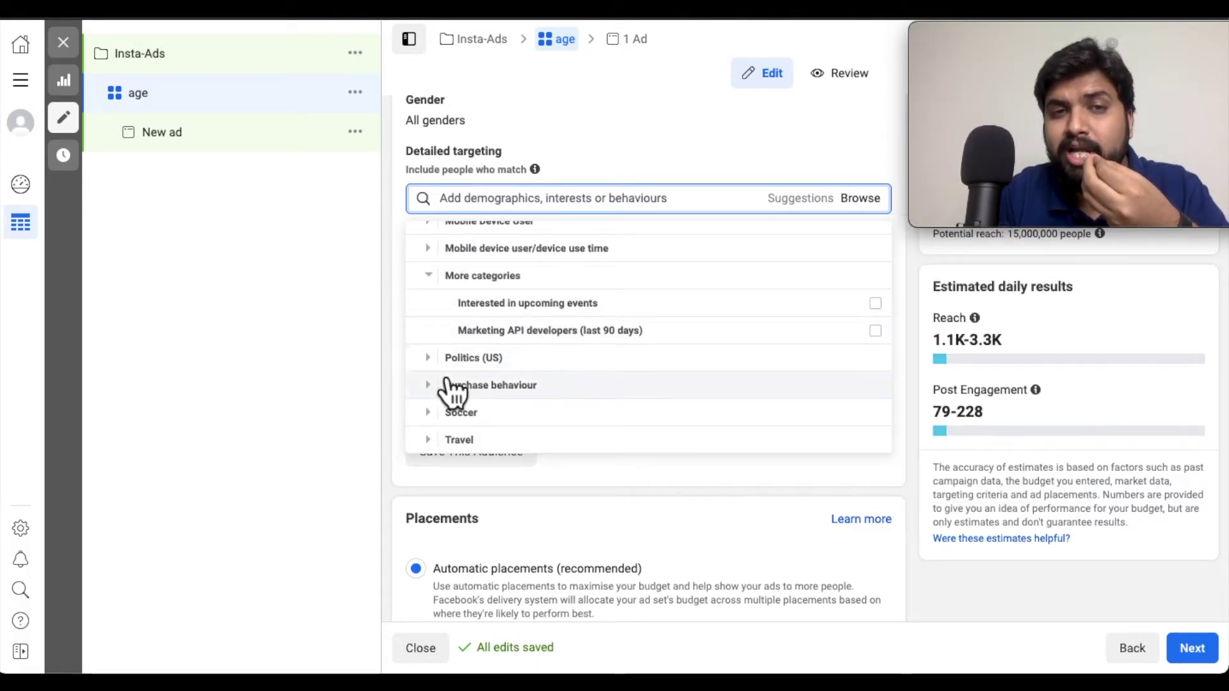
- Examine Engaged shoppers under Purchase behaviour and the Travel behaviours, including Frequent travellers
scroll(485, 409, down, 1)
click(464, 342)
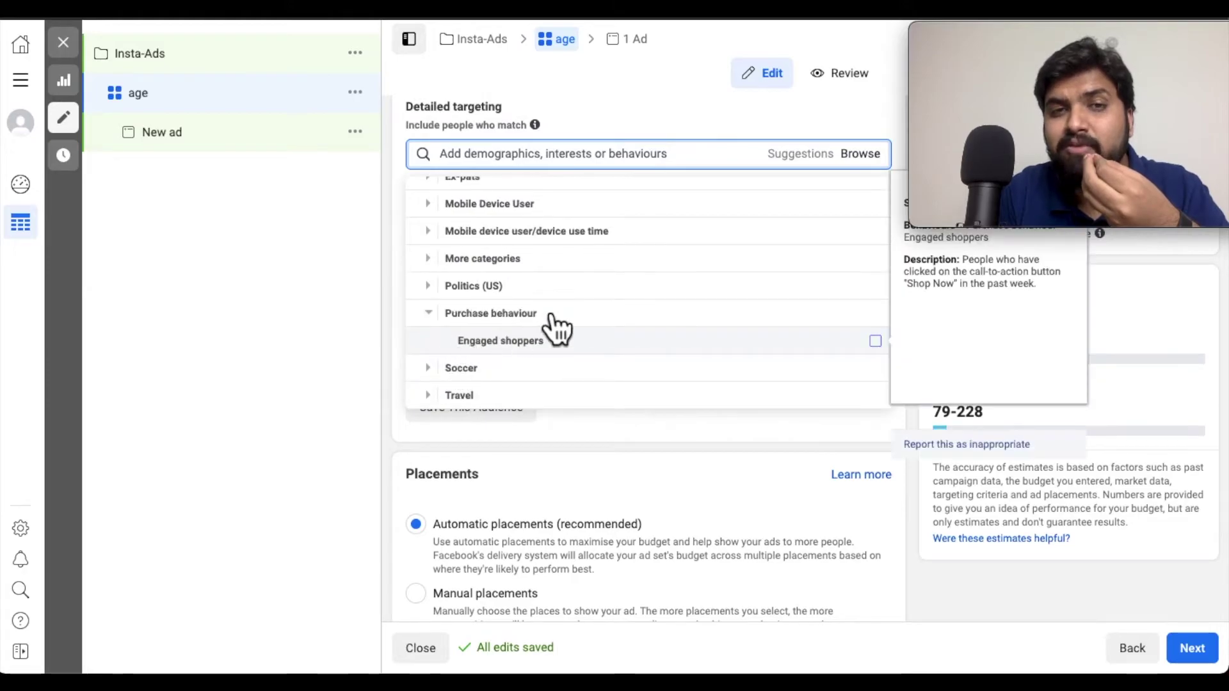
mouse_move(721, 352)
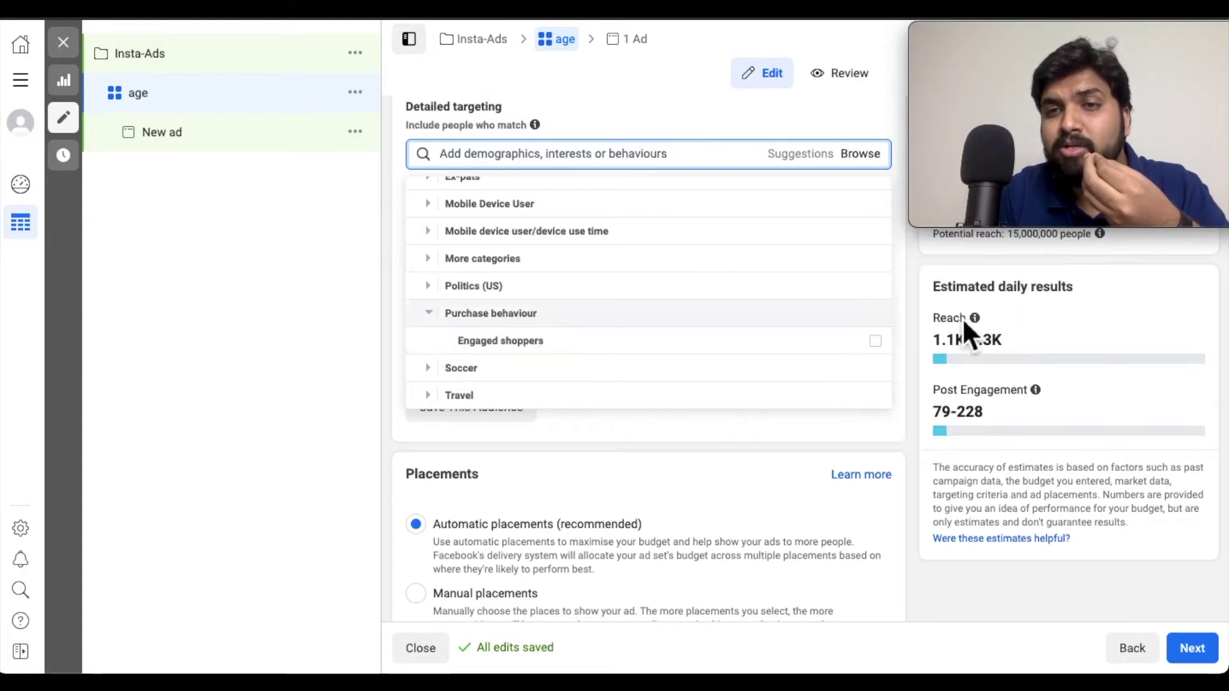
mouse_move(866, 358)
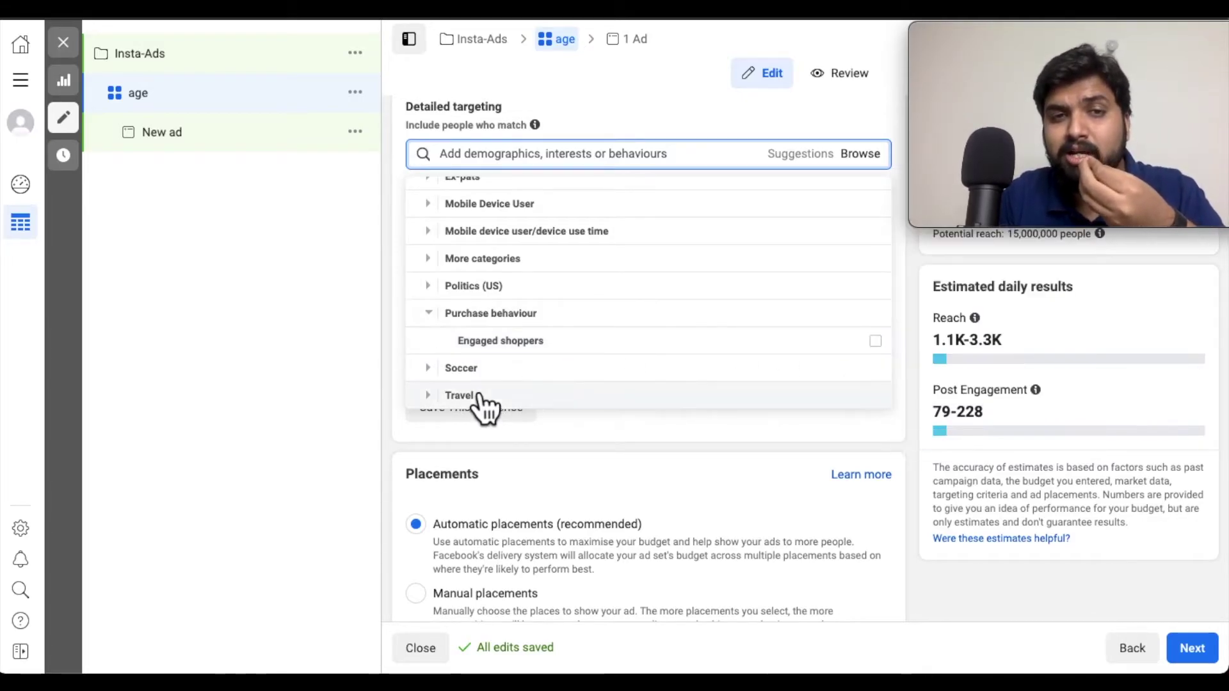
scroll(451, 379, down, 1)
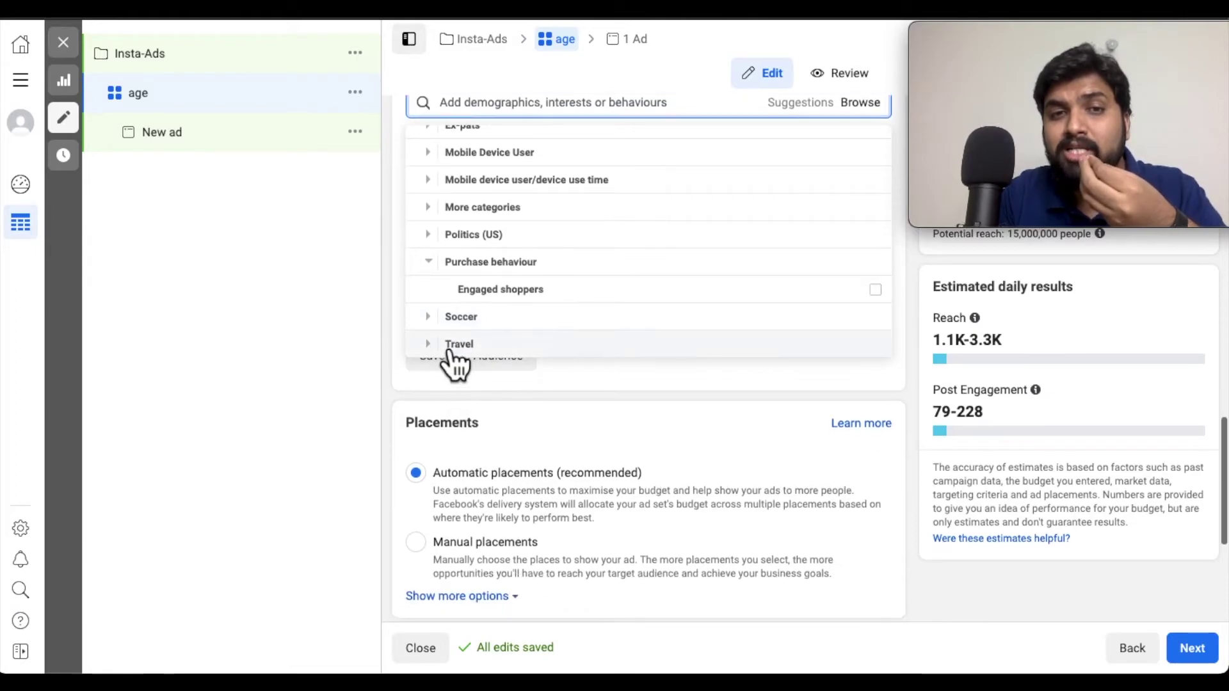
click(446, 348)
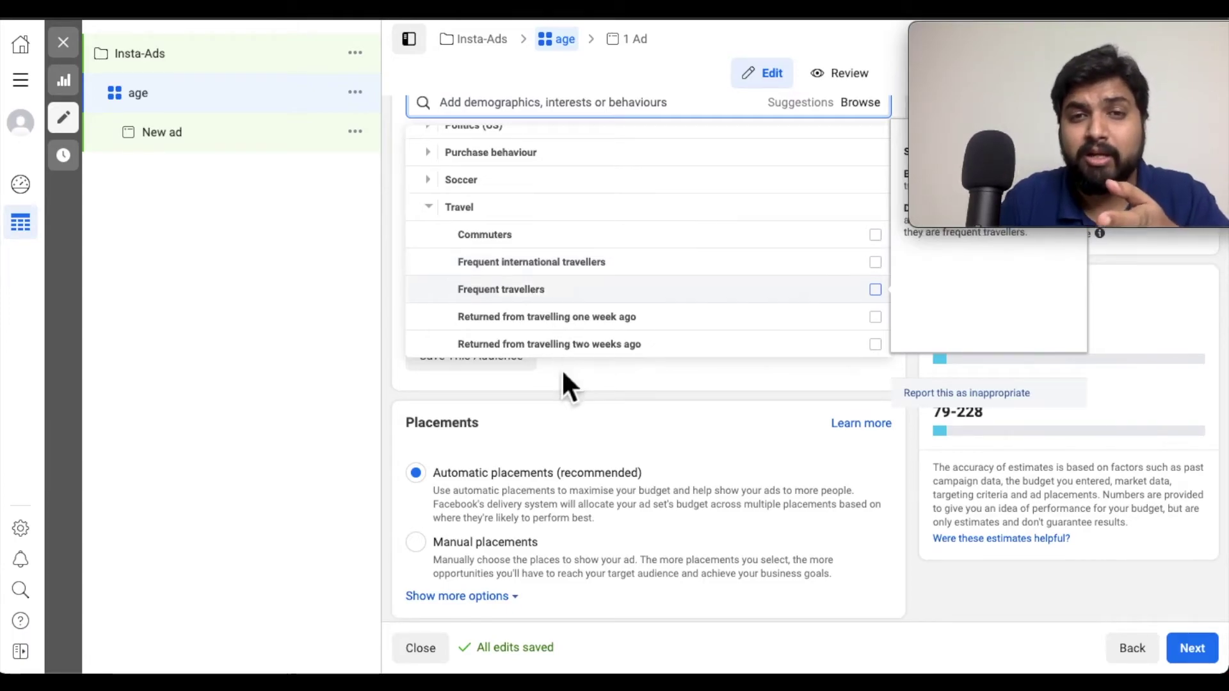
- Add Facebook access (mobile): Android devices from All Mobile Devices by Operating System to the detailed targeting
scroll(459, 280, up, 5)
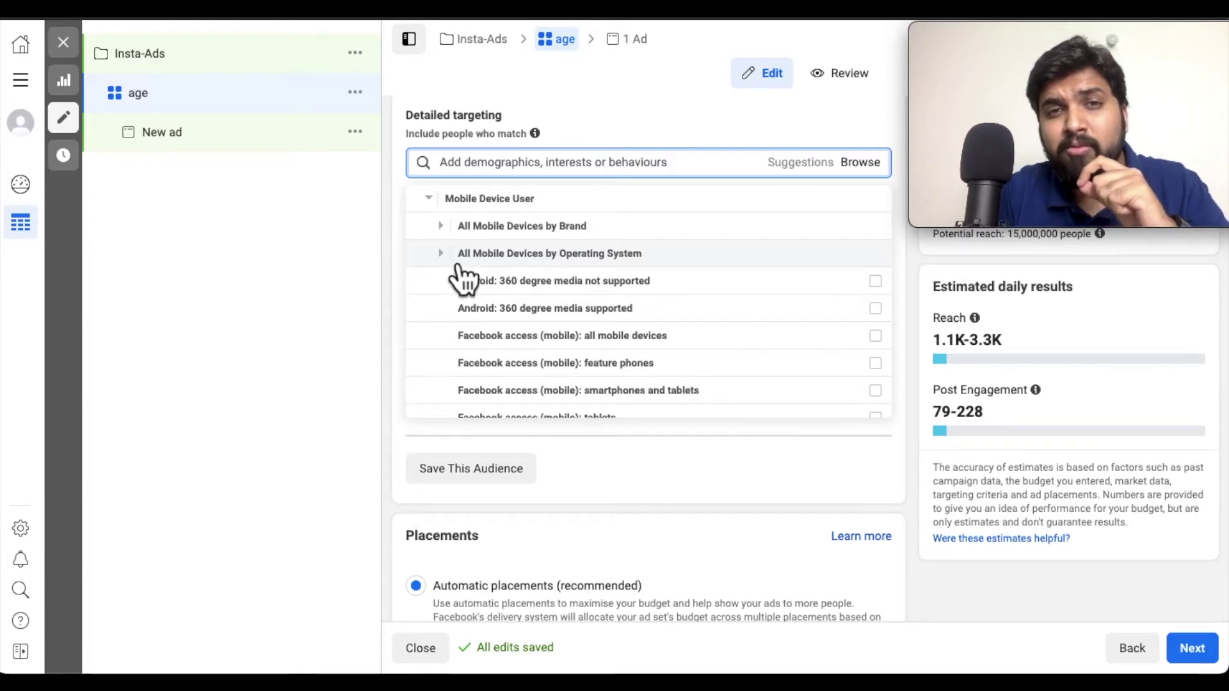
click(456, 261)
scroll(467, 275, down, 1)
scroll(566, 333, down, 1)
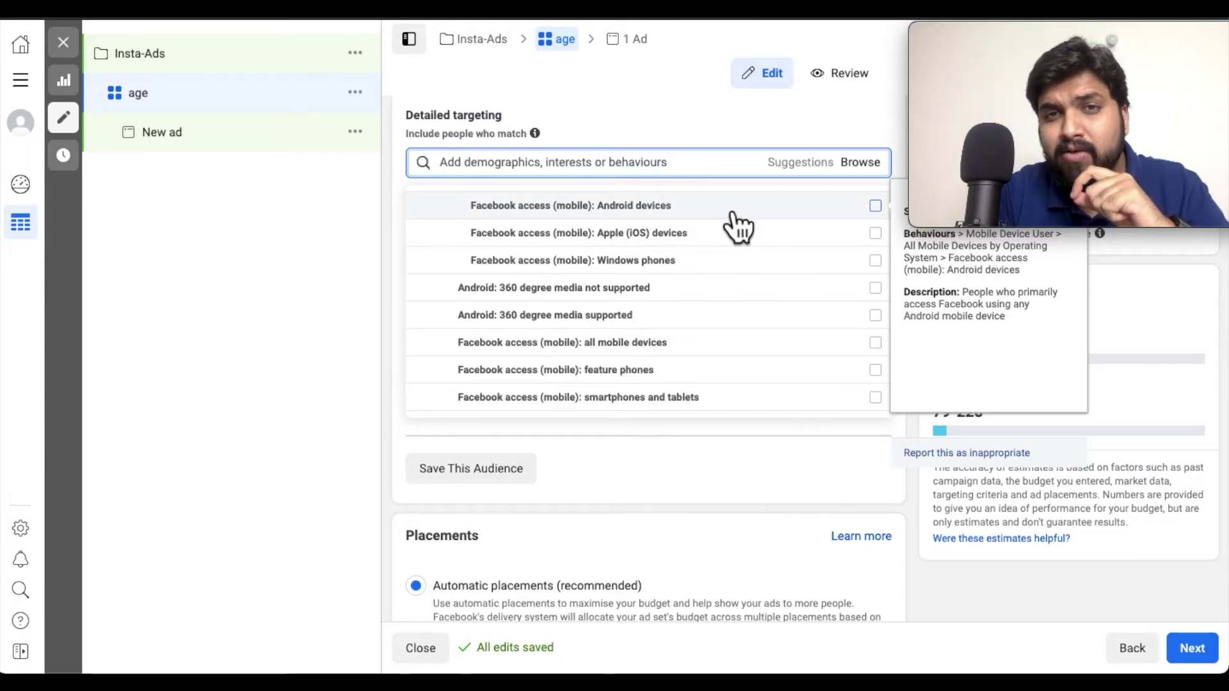
click(875, 205)
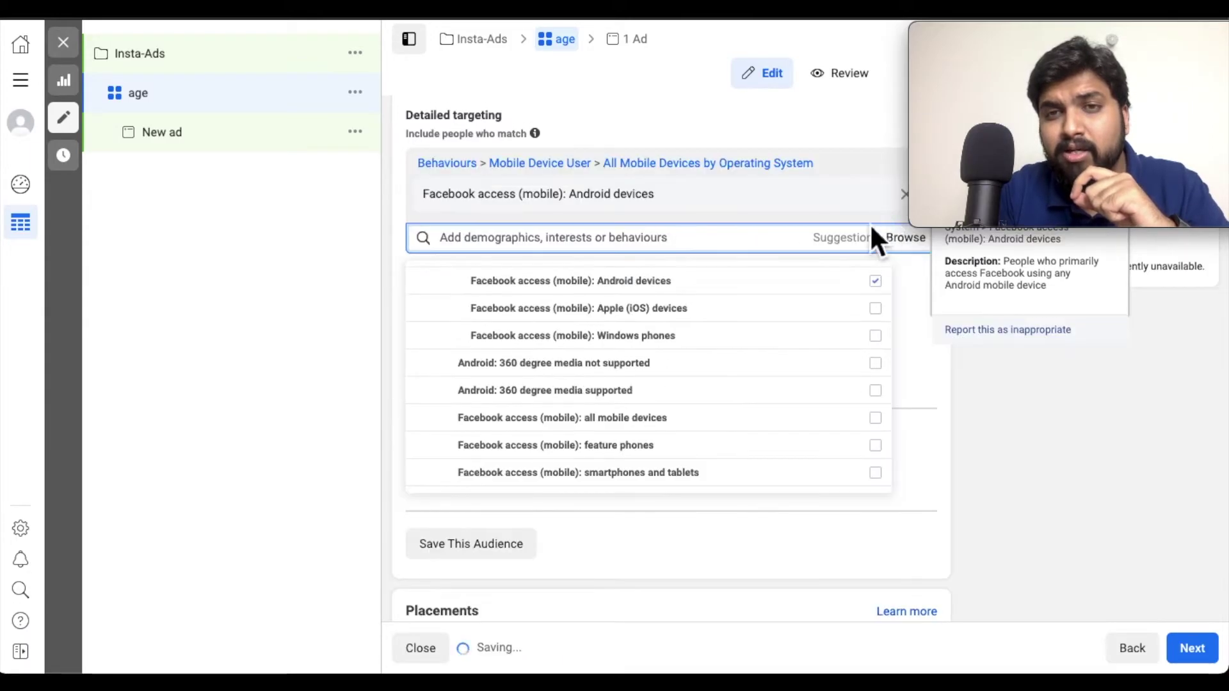
- Examine the Network Connection options within Mobile Device User, from 2G to Wi-Fi
scroll(736, 378, up, 1)
scroll(736, 378, down, 3)
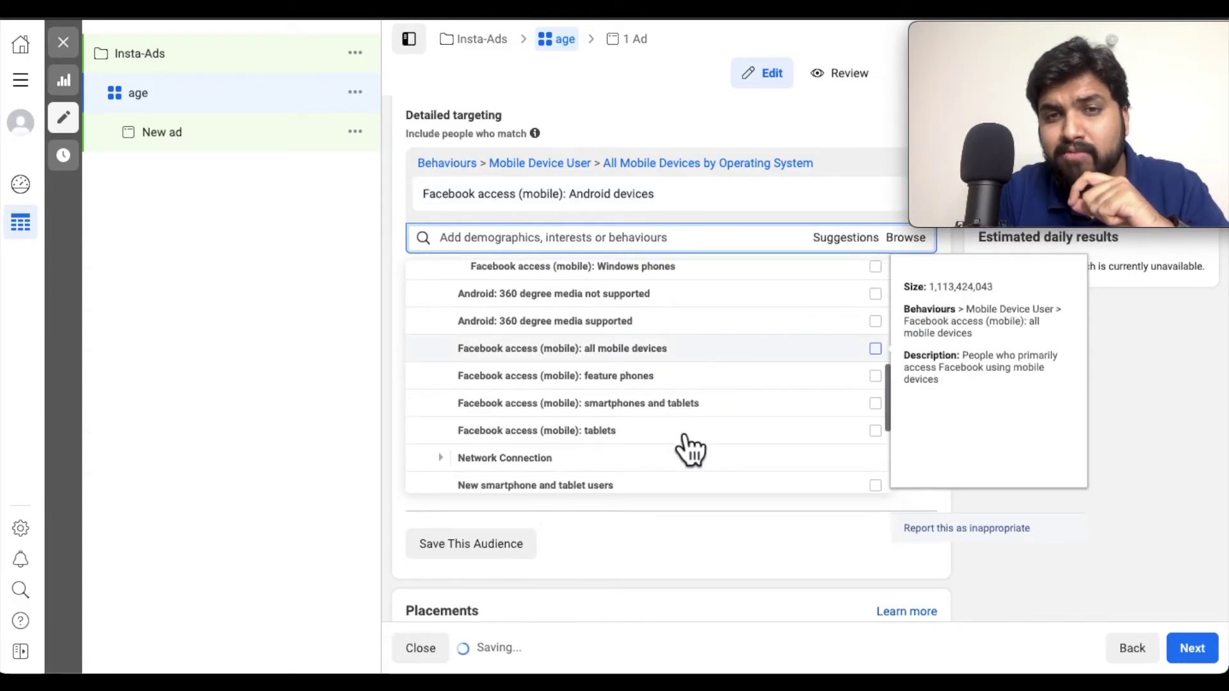
scroll(688, 451, down, 1)
scroll(644, 452, down, 2)
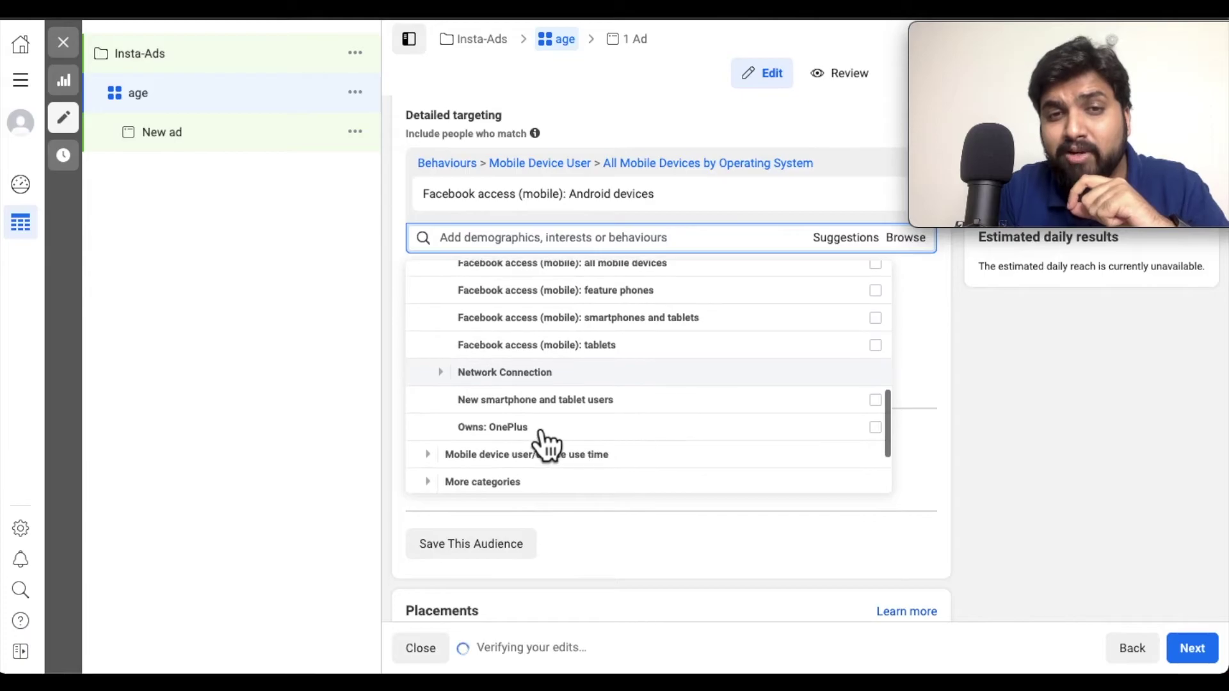
click(462, 382)
scroll(464, 393, down, 3)
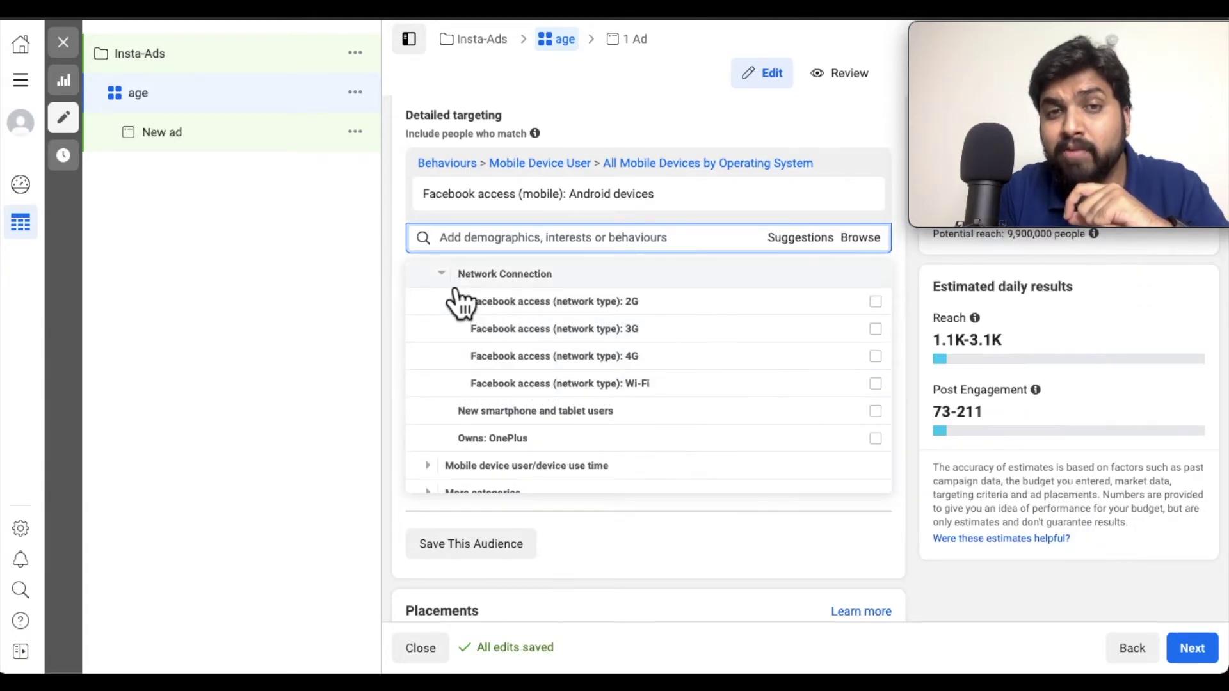
- Look over the remaining Behaviours categories from Mobile Device User down to Travel
scroll(459, 300, up, 4)
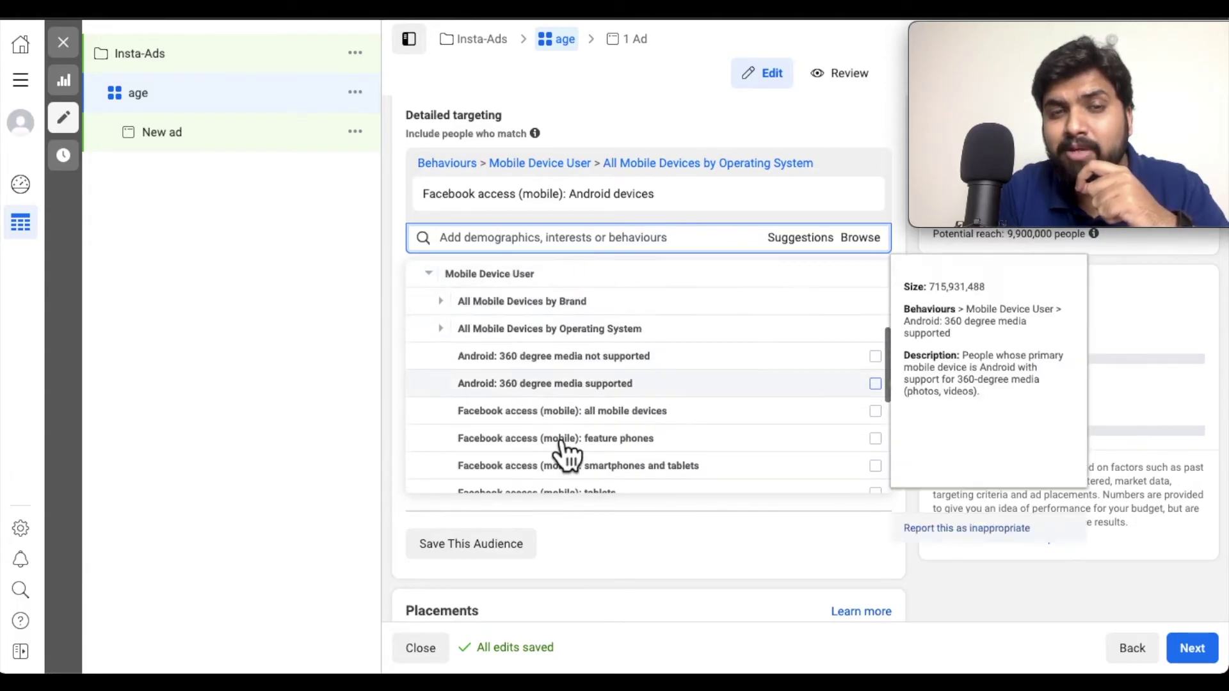
scroll(636, 454, down, 5)
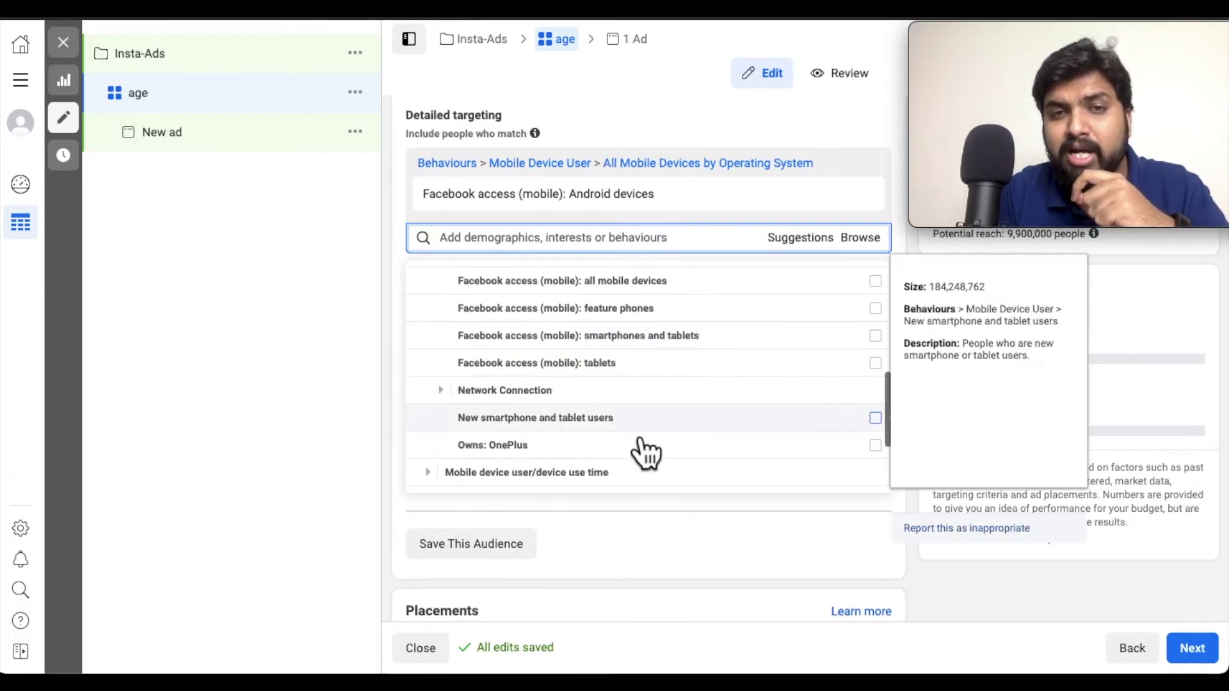
scroll(643, 453, down, 1)
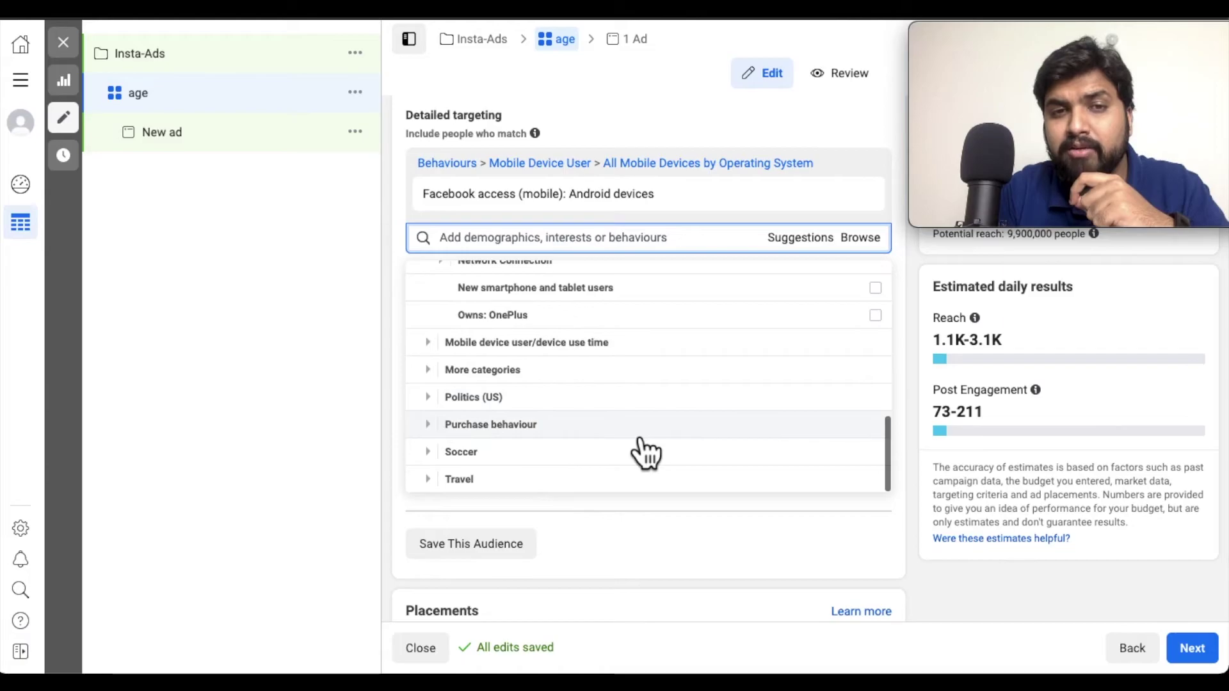
- Switch the ad set to manual placements and turn off the Audience Network and Facebook platforms, keeping Instagram only
scroll(579, 550, down, 6)
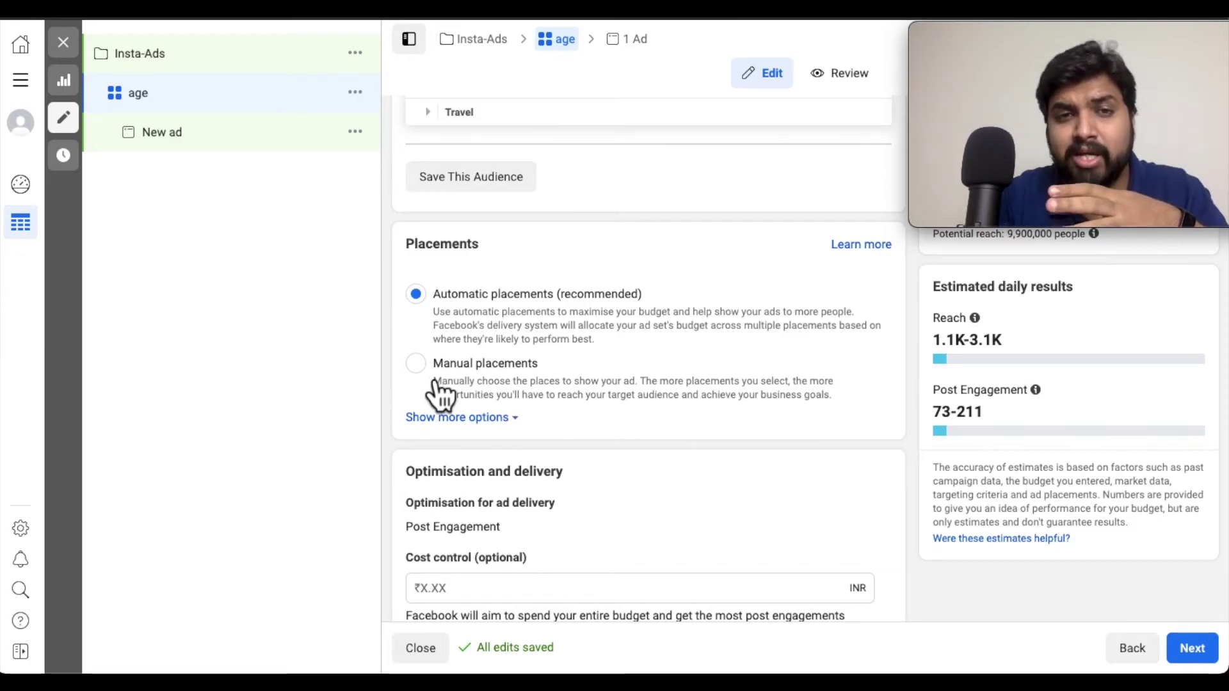
click(611, 396)
scroll(630, 413, down, 1)
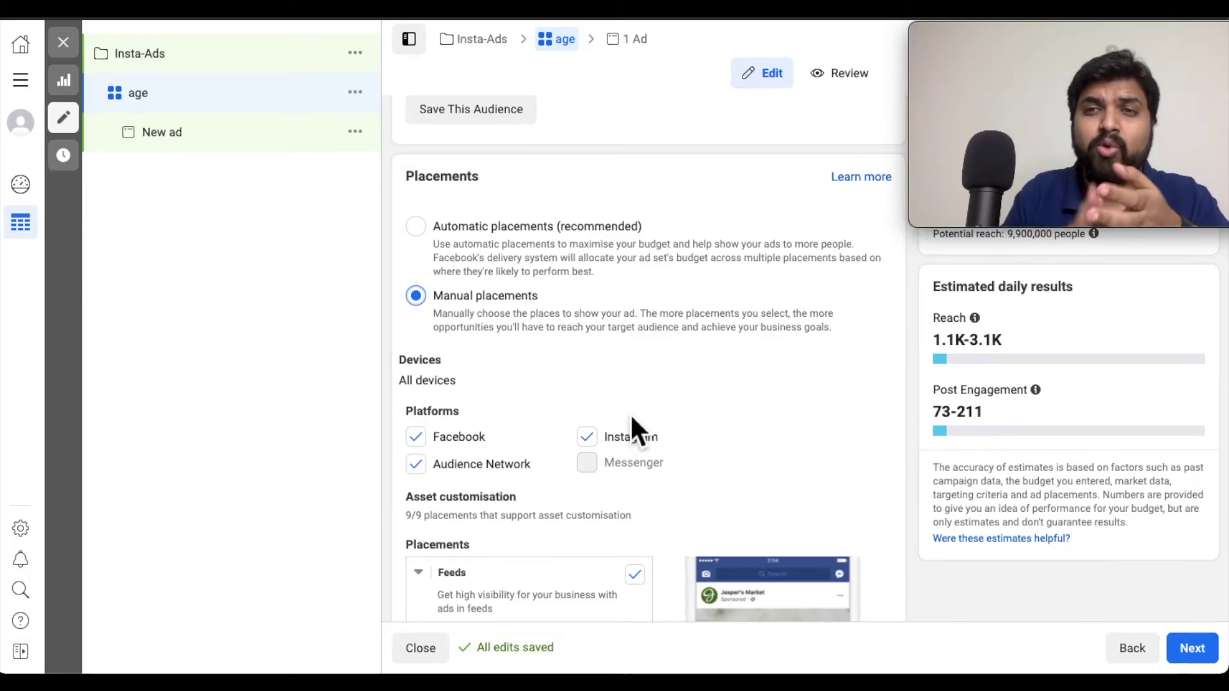
scroll(629, 412, down, 1)
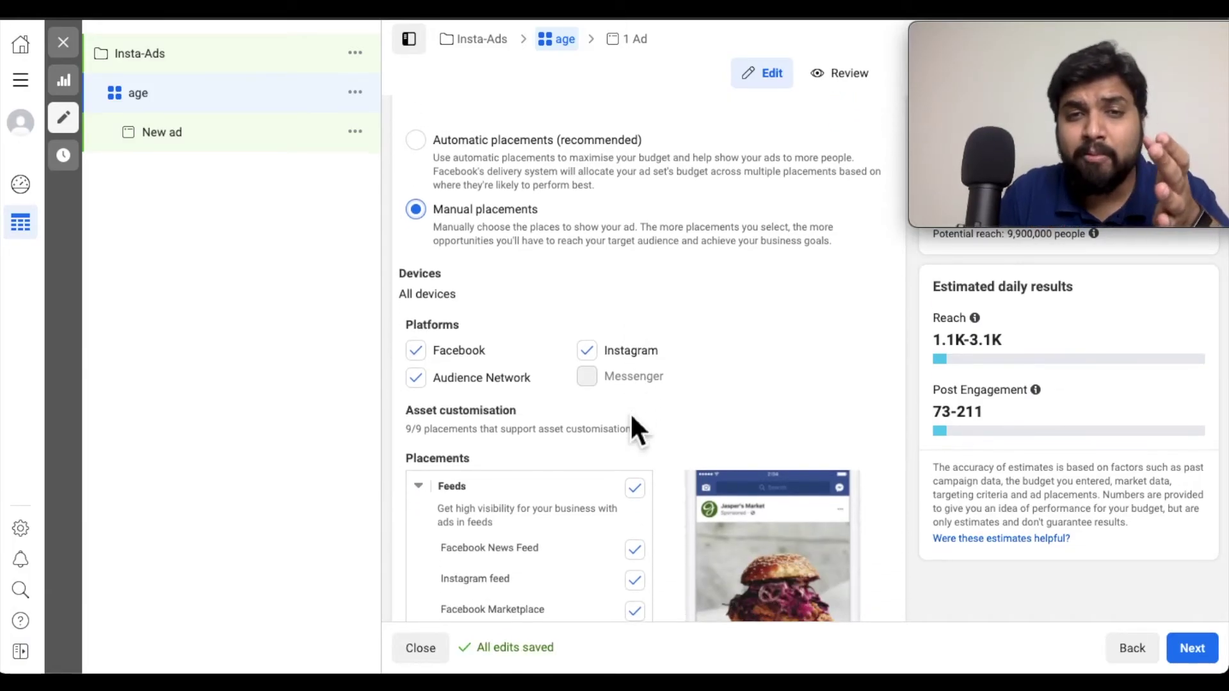
click(434, 376)
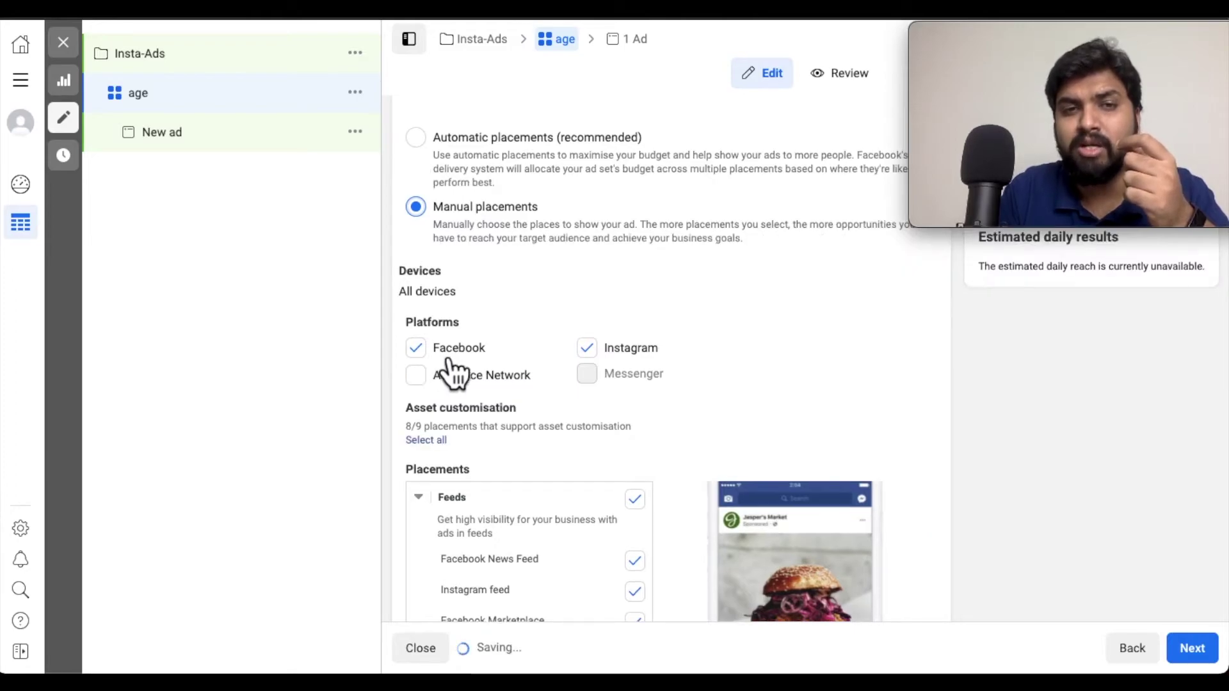
scroll(557, 387, down, 1)
click(417, 279)
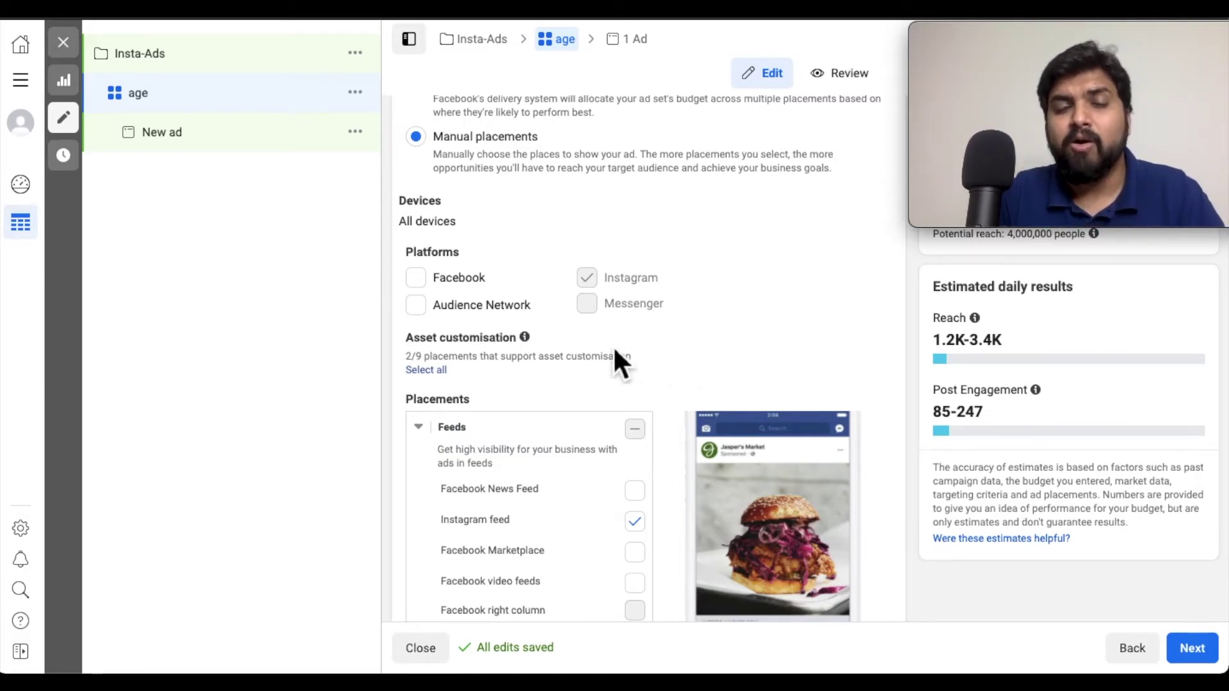
- Remove Instagram Explore from the Feeds placements so that only Instagram feed is used
scroll(560, 375, down, 3)
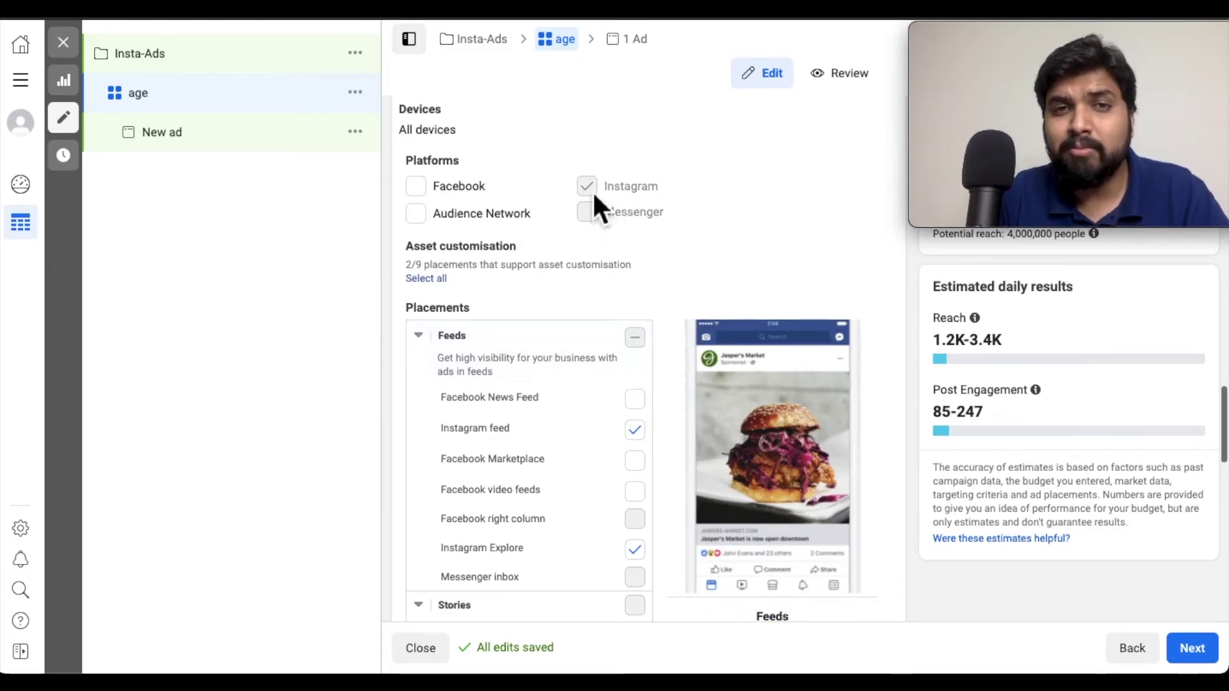
scroll(637, 320, down, 5)
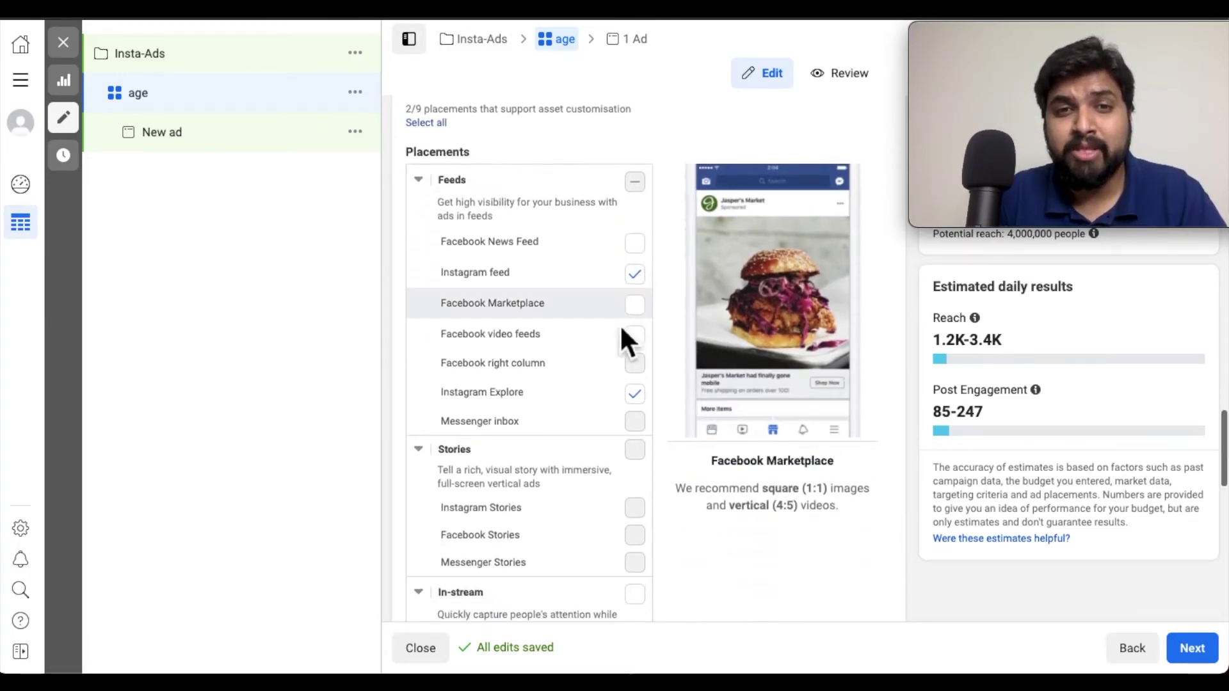
click(643, 401)
scroll(568, 427, down, 7)
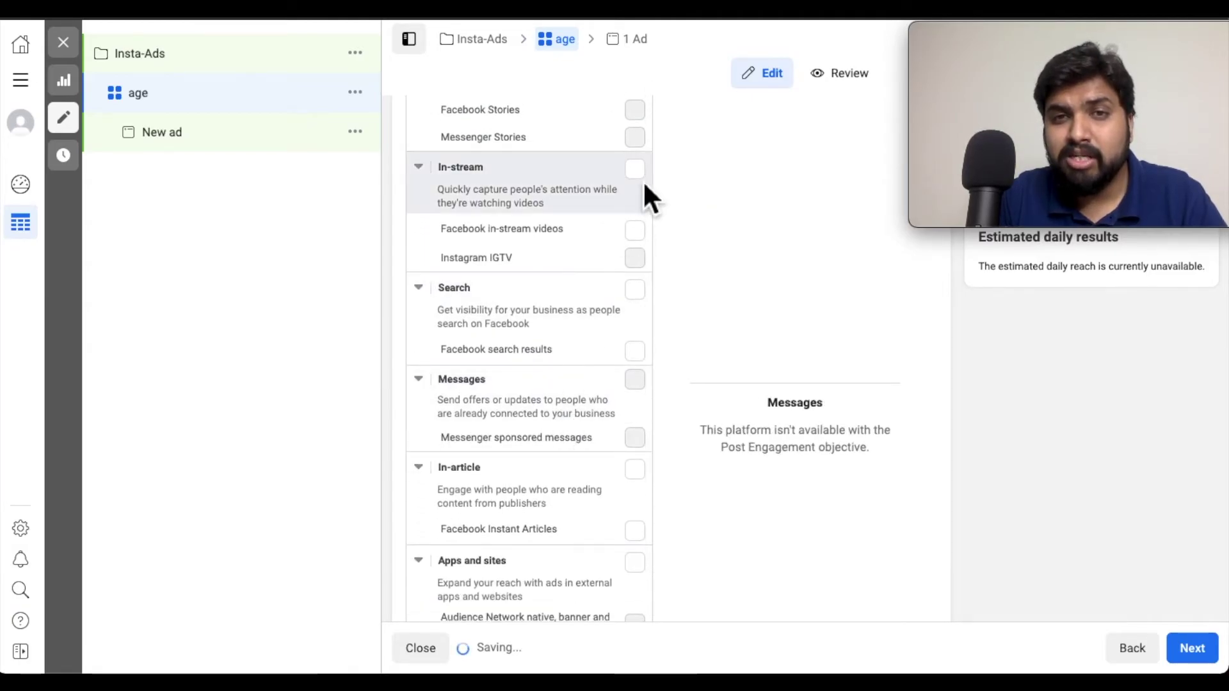
scroll(578, 420, down, 3)
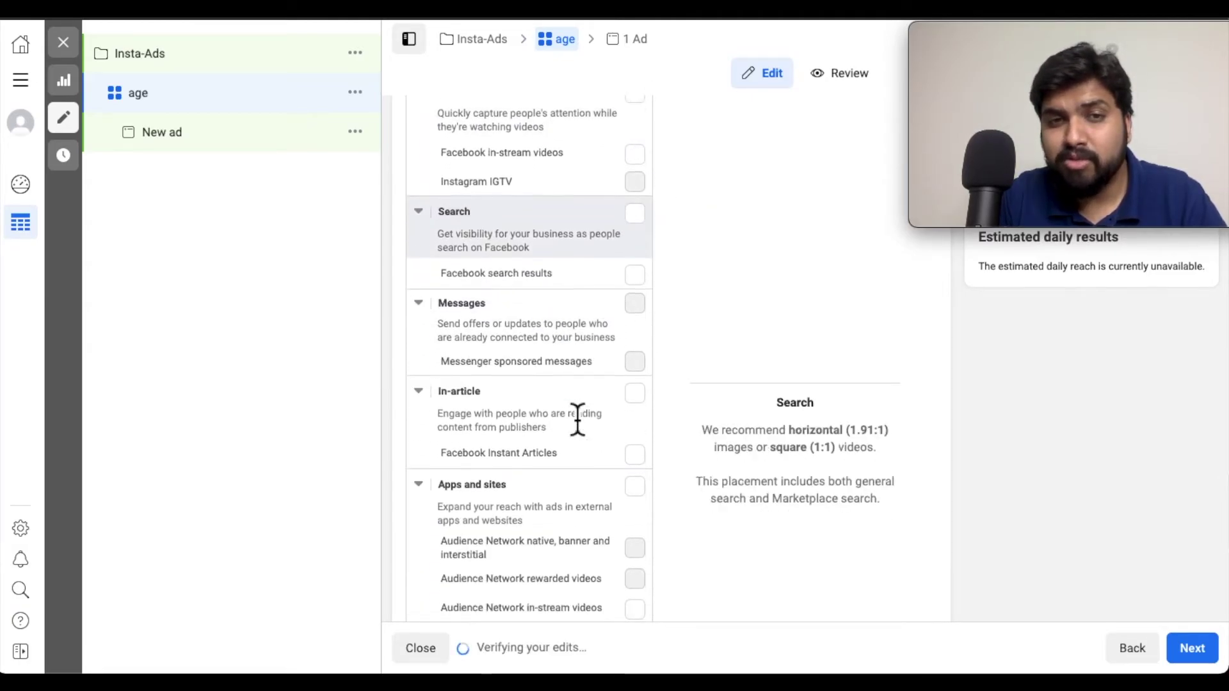
scroll(578, 416, up, 7)
scroll(618, 330, up, 2)
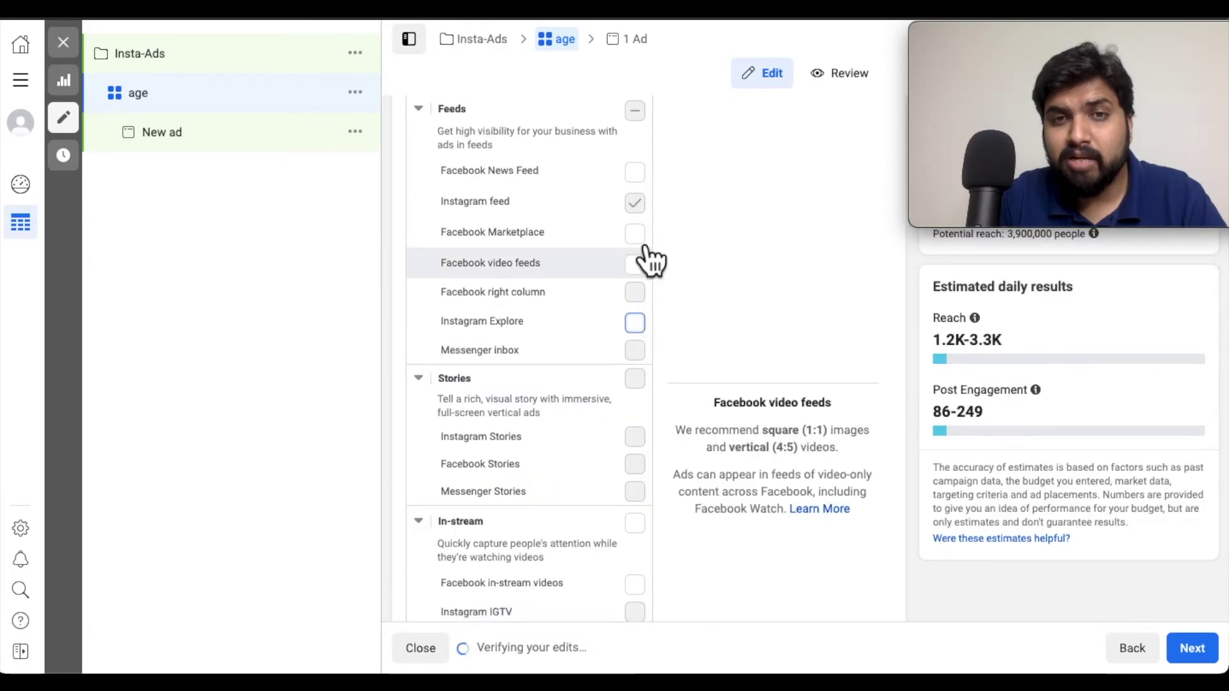
- Reveal the additional placement options and limit the specific mobile devices and operating systems to Android devices only
scroll(567, 320, down, 2)
scroll(567, 320, down, 4)
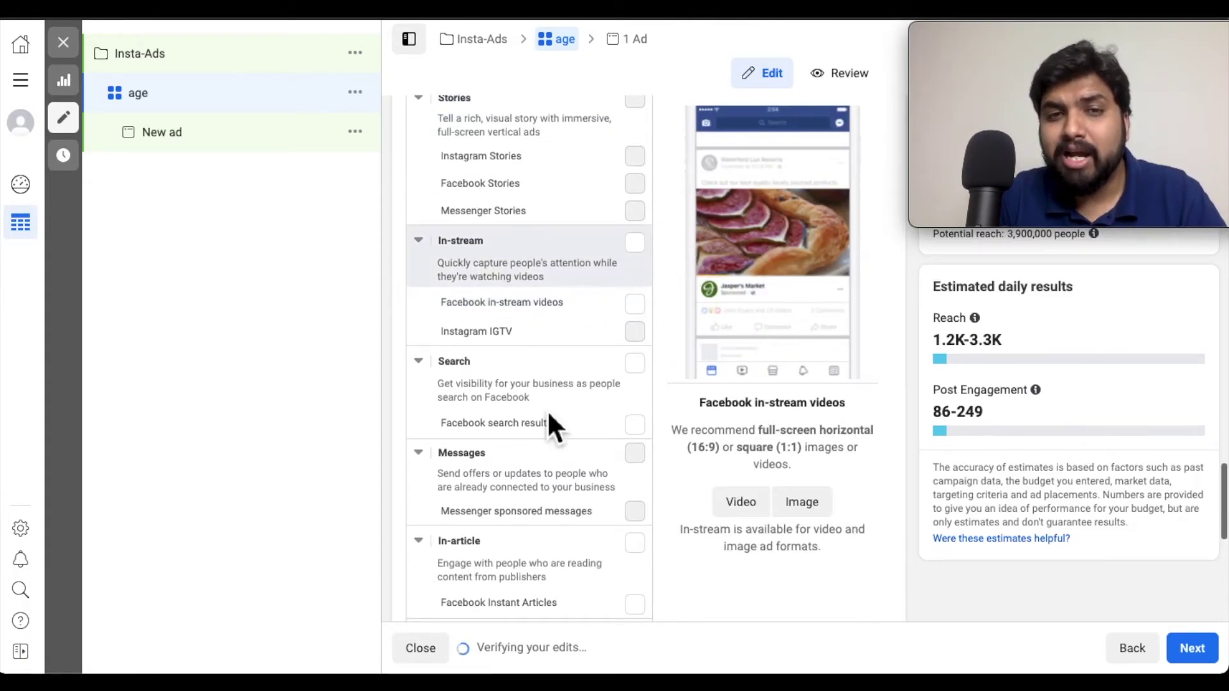
scroll(548, 422, down, 9)
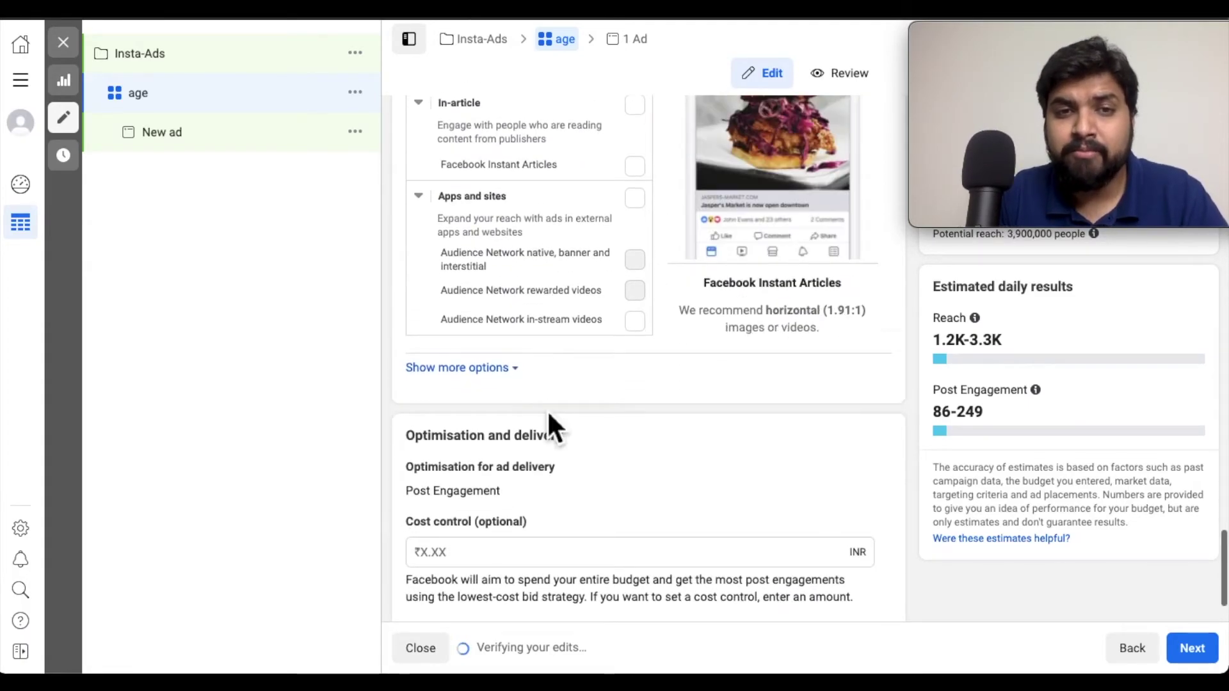
click(509, 366)
scroll(666, 431, down, 1)
scroll(665, 432, down, 1)
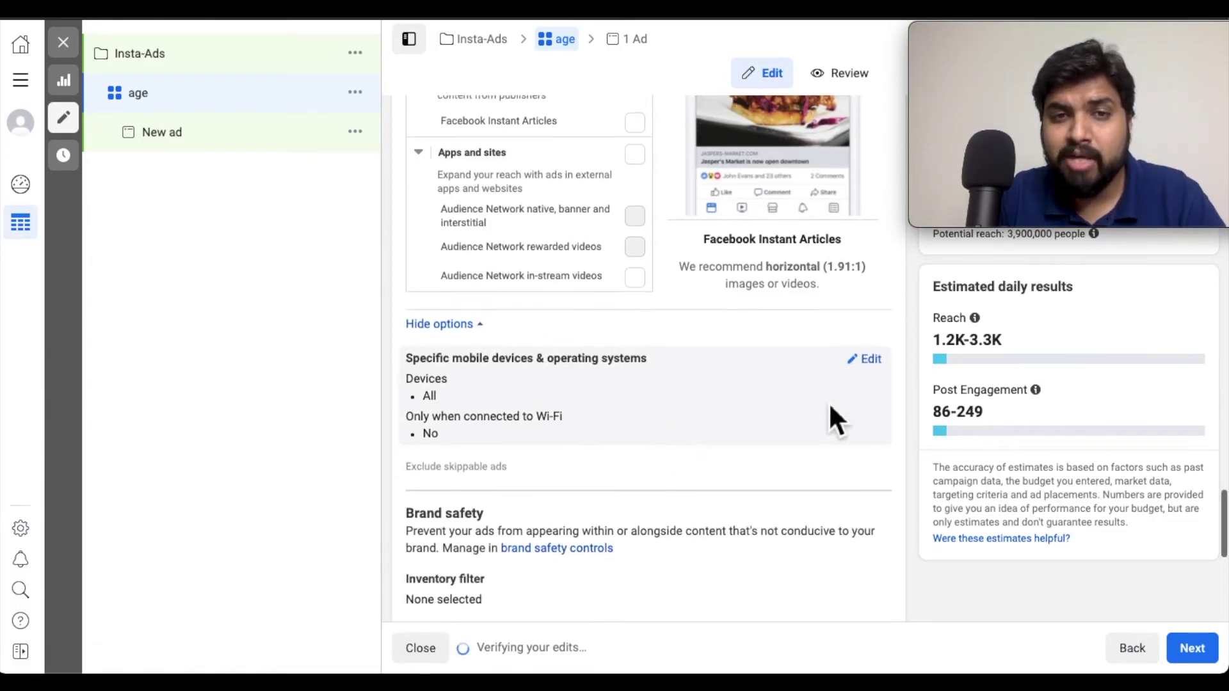
click(871, 359)
click(642, 387)
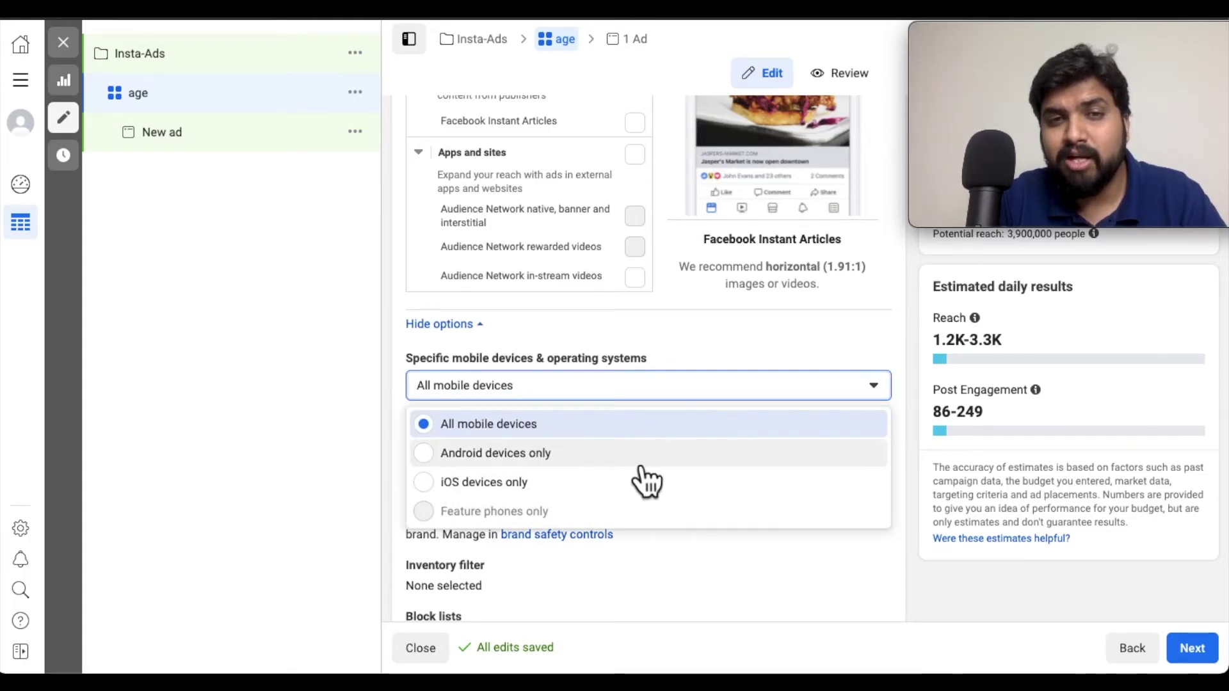
click(433, 453)
scroll(631, 459, down, 5)
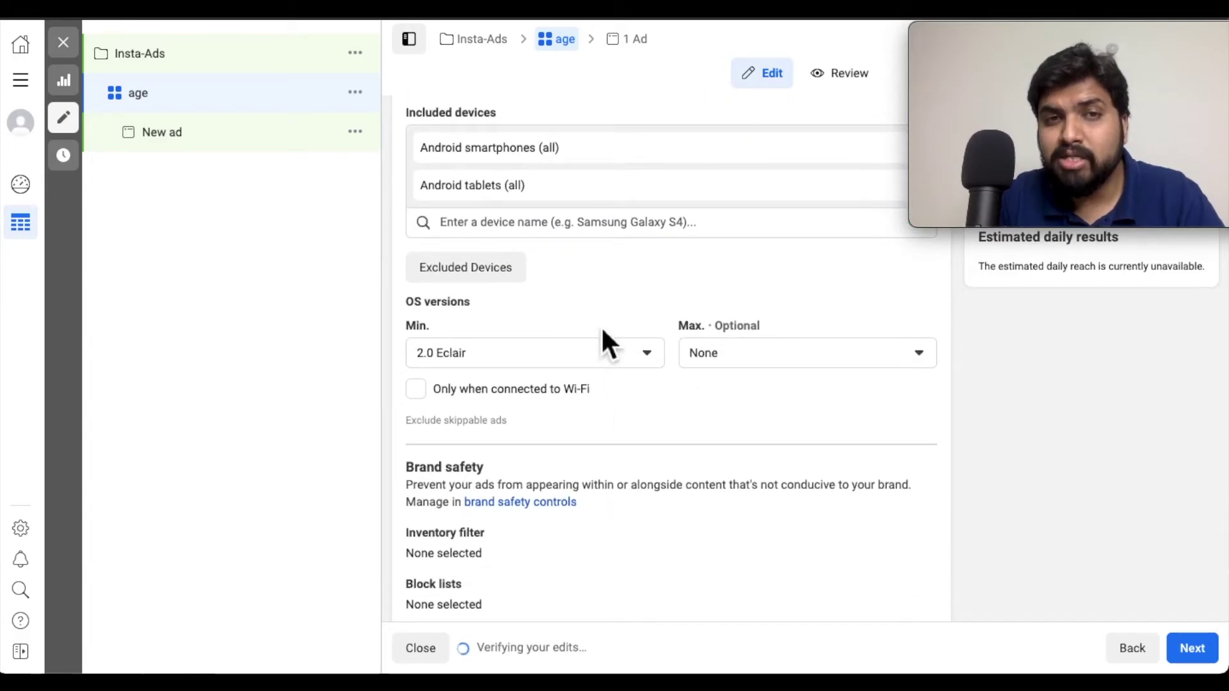
scroll(635, 294, up, 2)
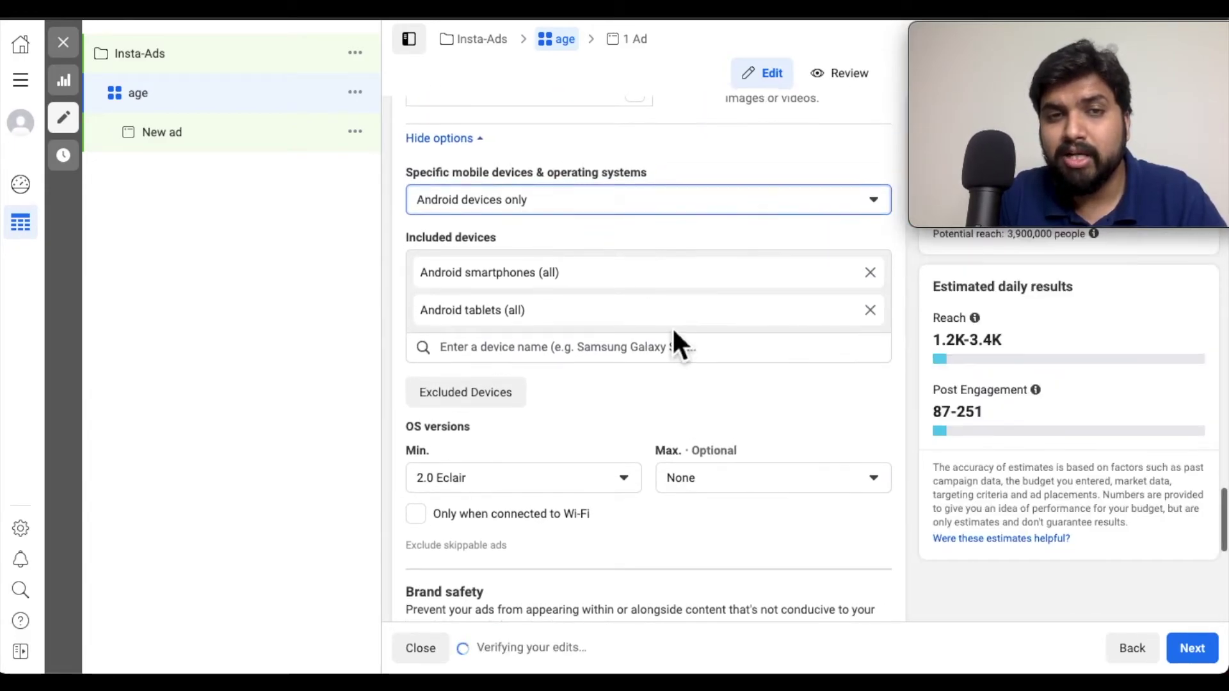
- Set the specific mobile devices and operating systems to iOS devices only
scroll(674, 333, up, 2)
click(672, 303)
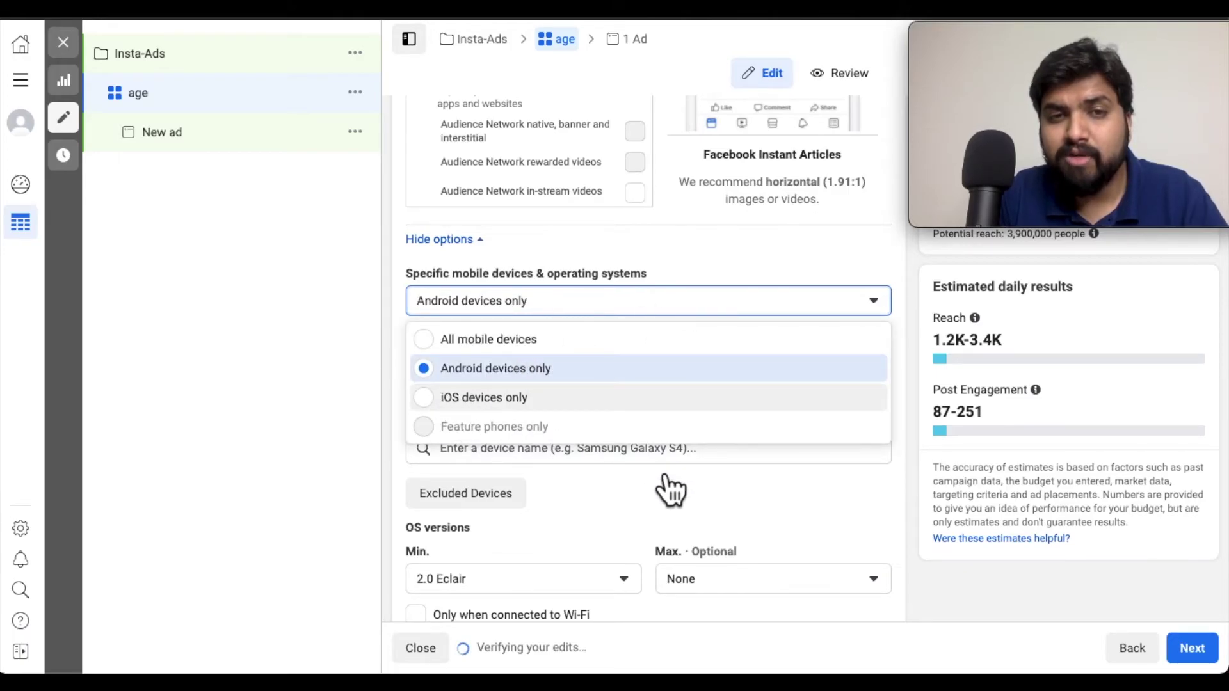
click(437, 400)
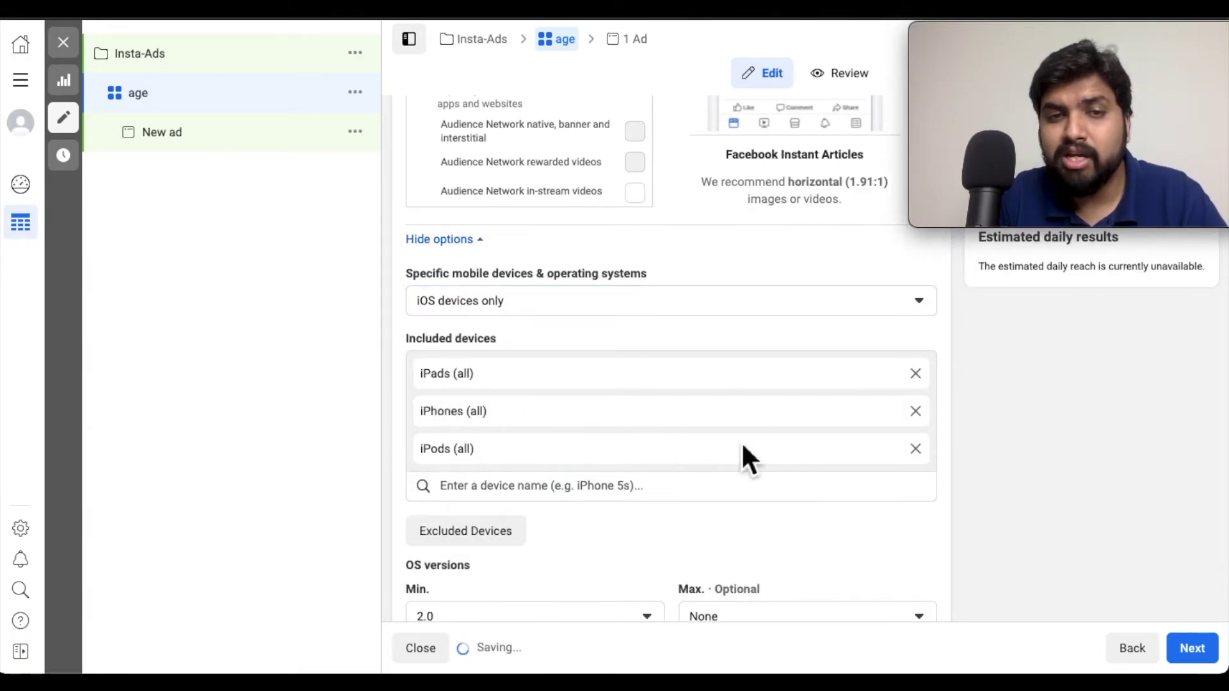
- Examine the minimum iOS version choices and the Brand safety settings, including inventory filter, block lists and content exclusions
scroll(743, 446, down, 3)
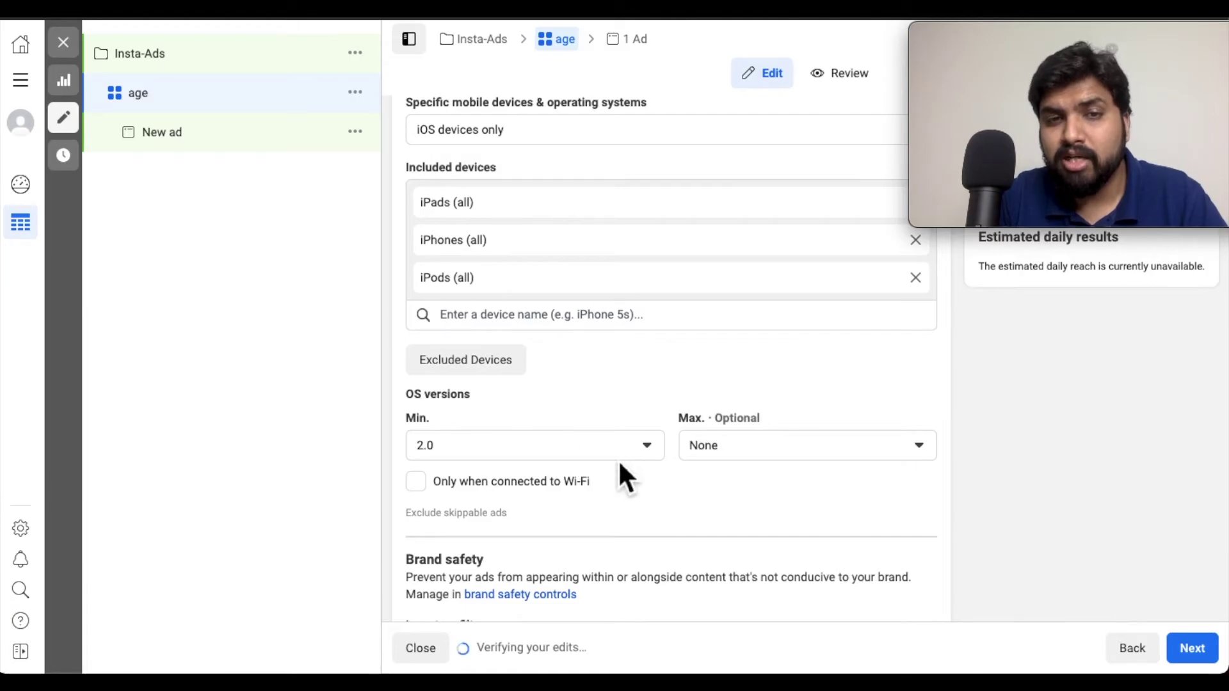
click(647, 445)
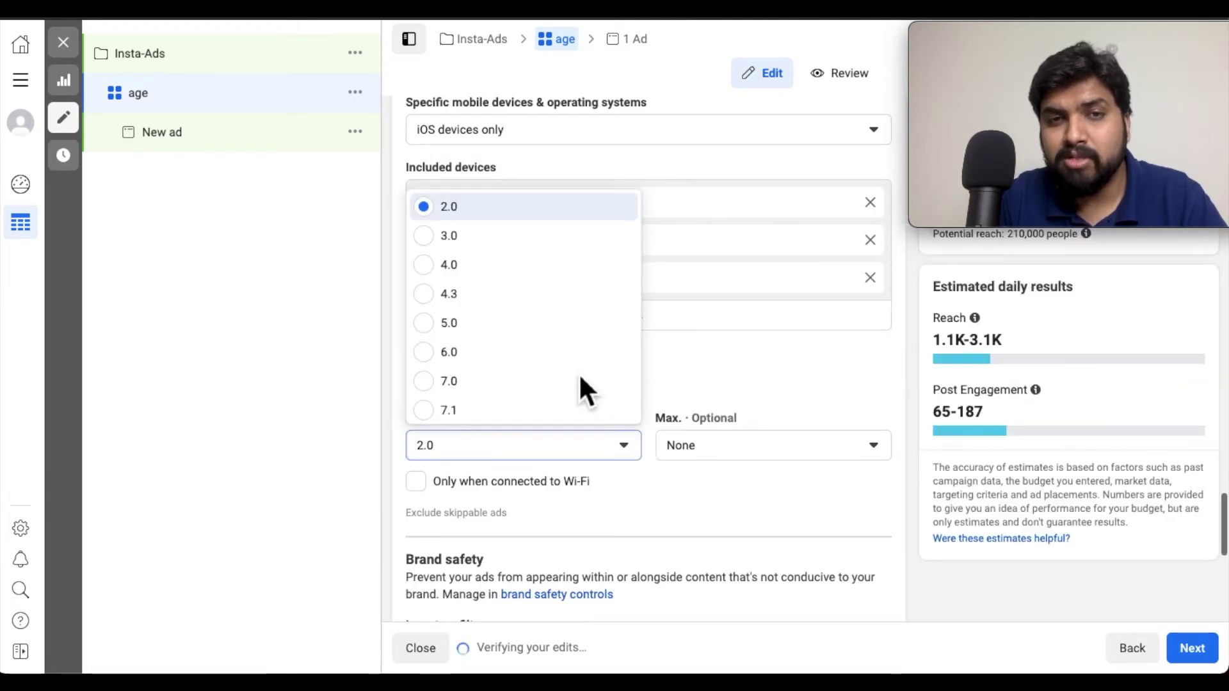
scroll(585, 395, down, 5)
scroll(552, 422, down, 2)
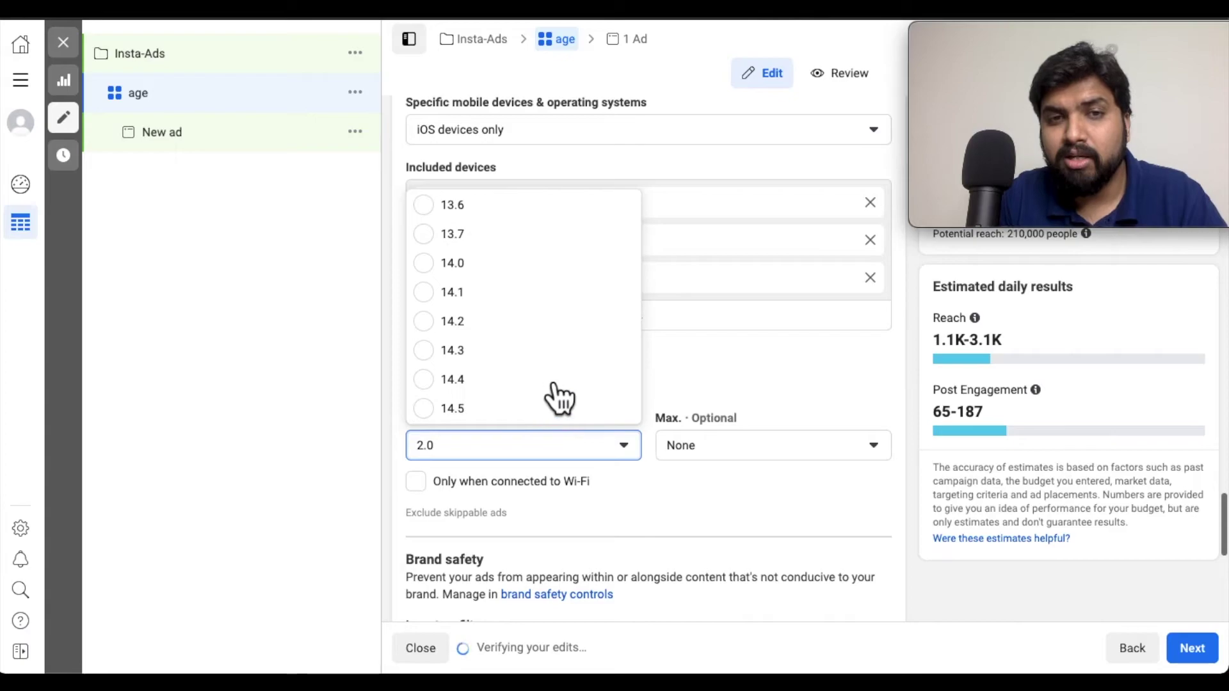
click(734, 379)
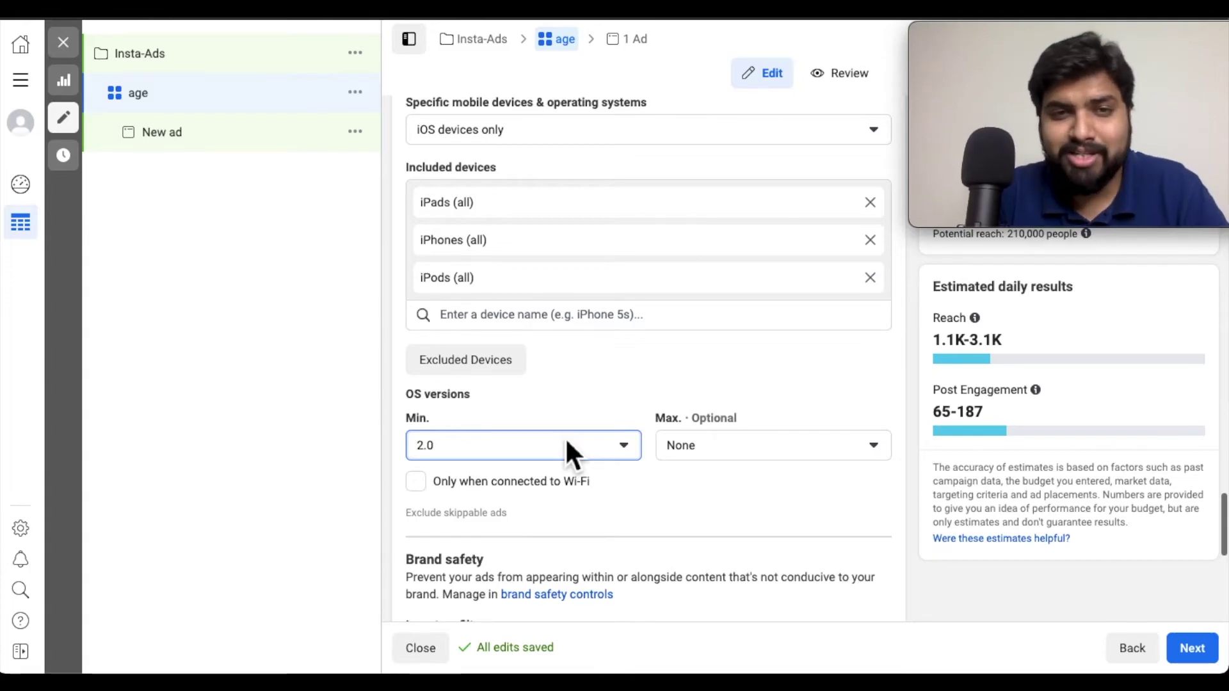
scroll(662, 503, down, 2)
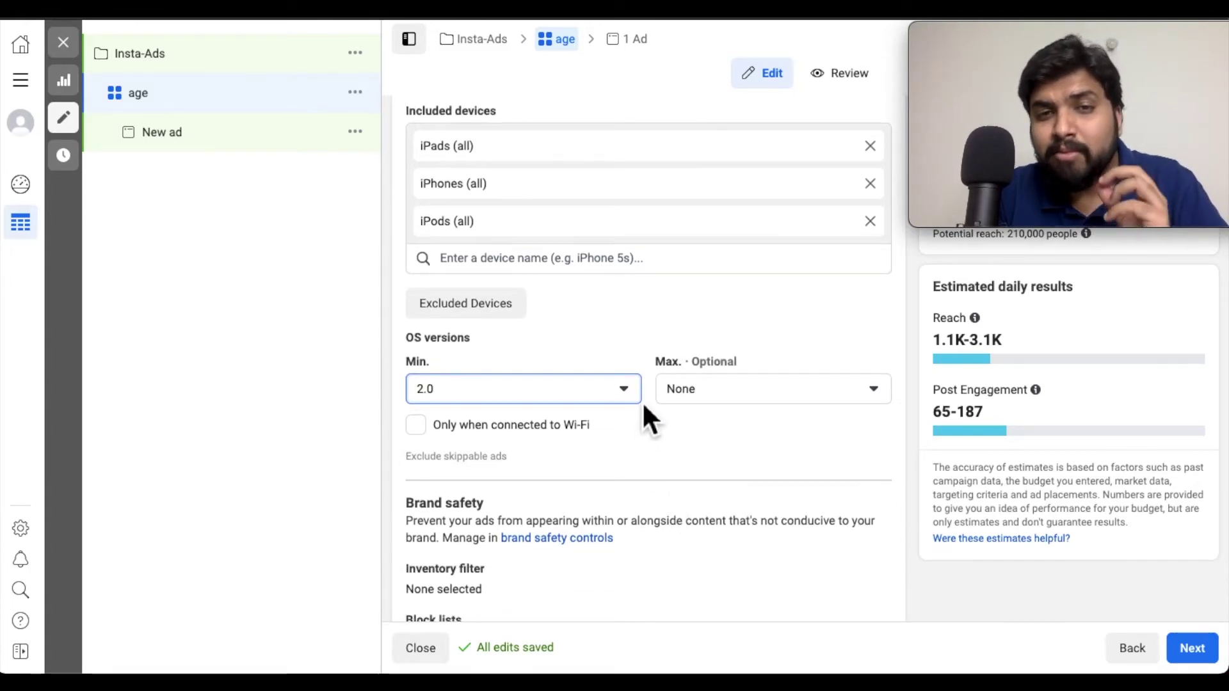
scroll(642, 428, down, 5)
scroll(642, 428, down, 3)
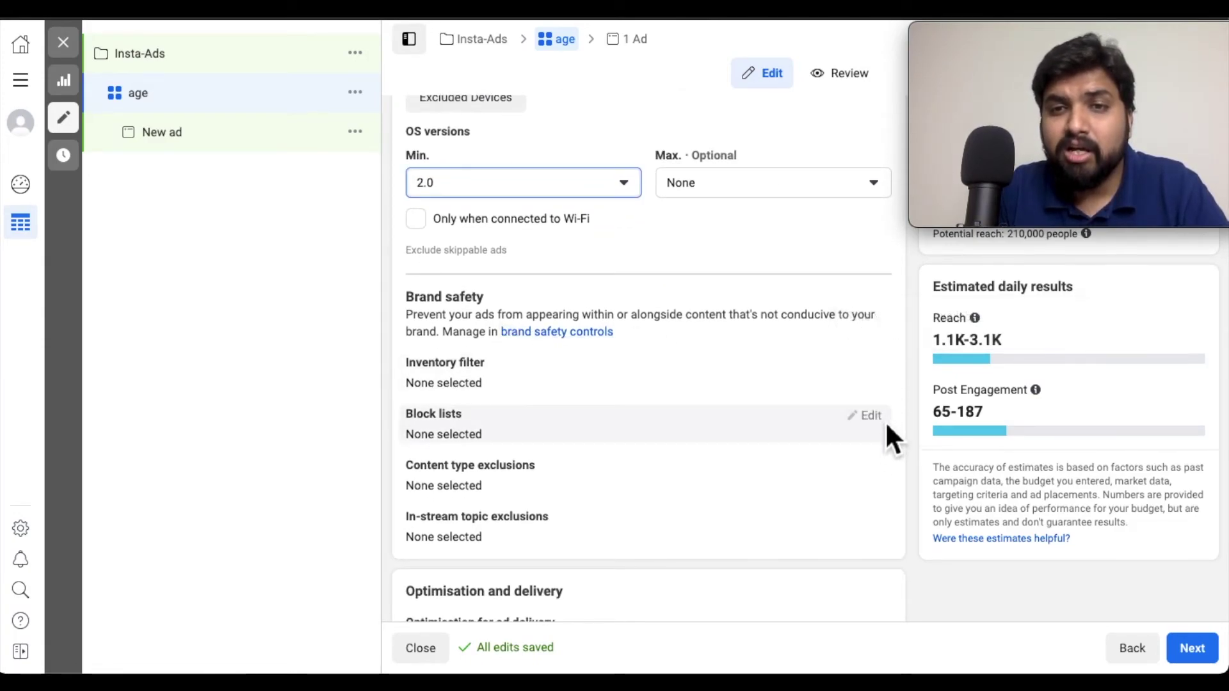
scroll(858, 481, down, 1)
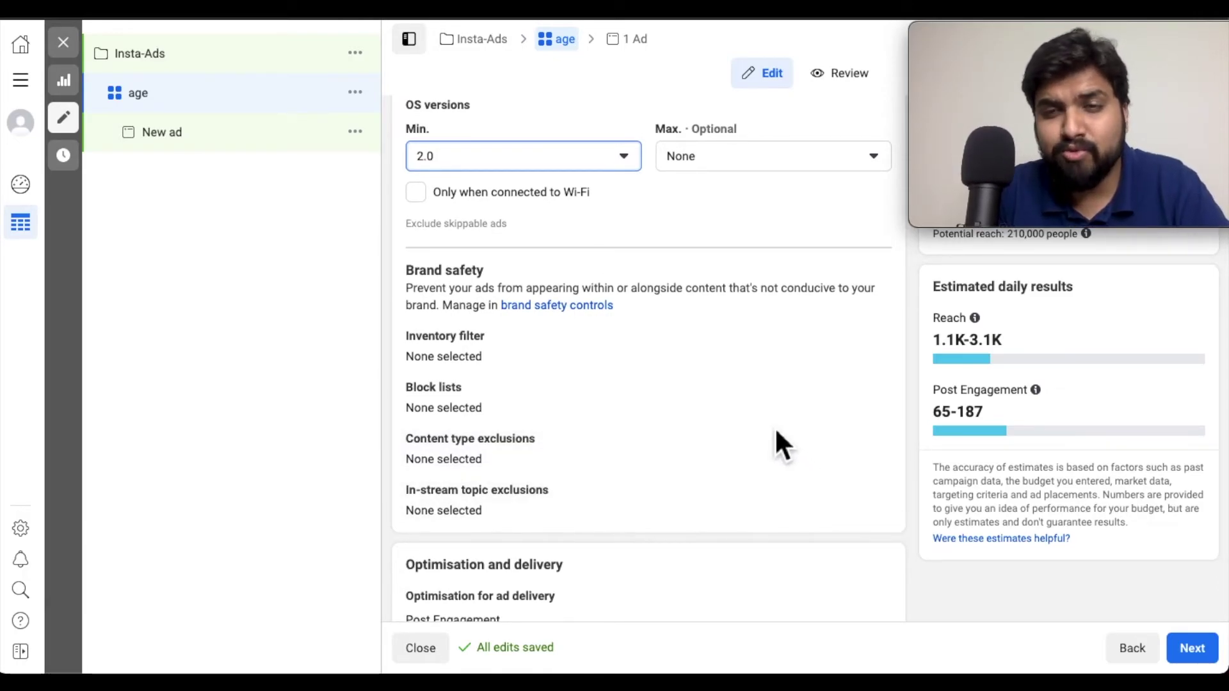
- Set the optional cost control under Optimisation and delivery to ₹2.00
scroll(776, 432, down, 5)
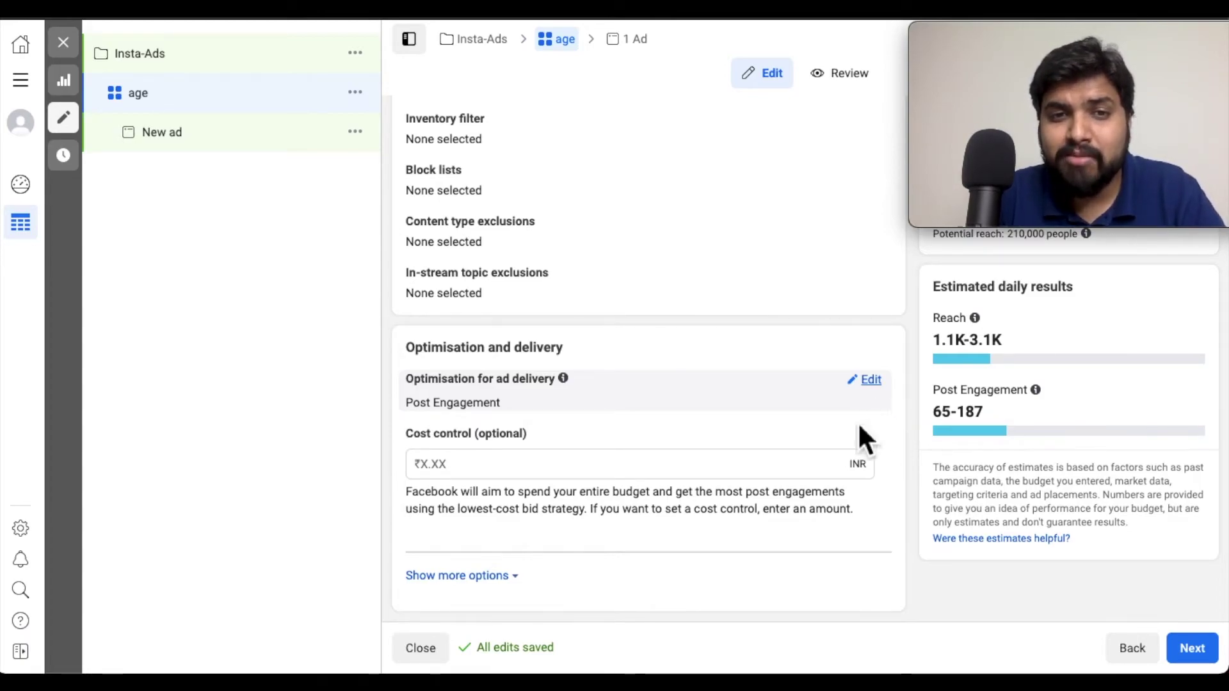
click(818, 464)
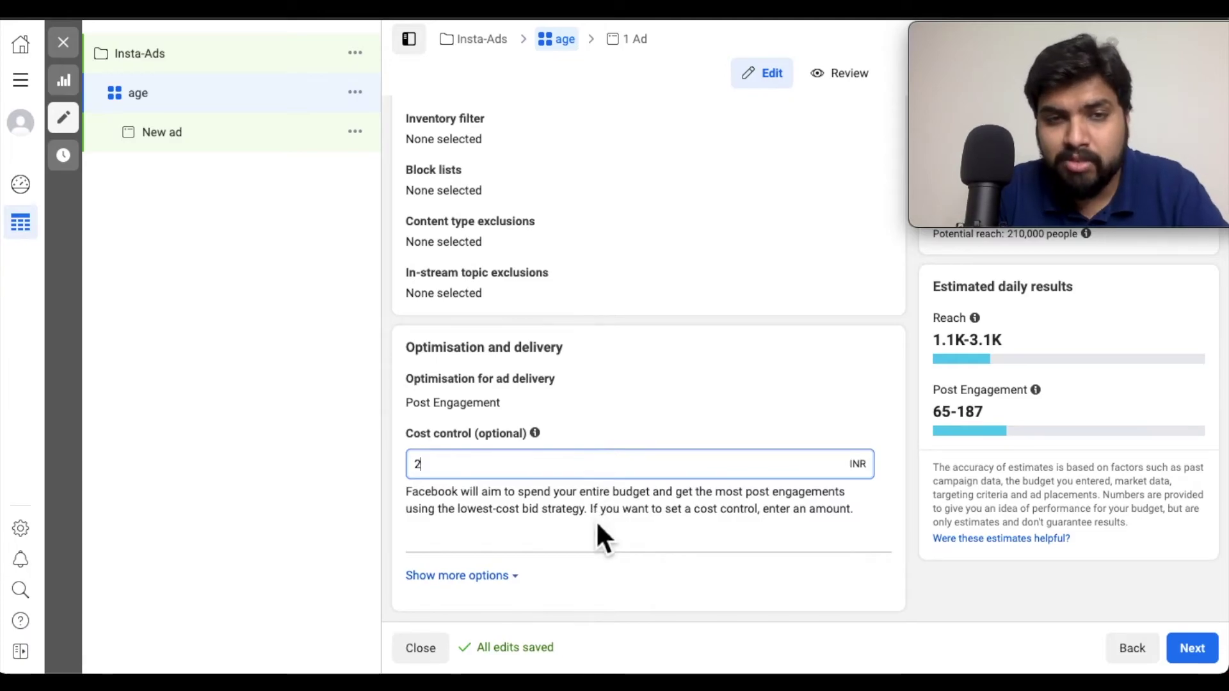
click(543, 556)
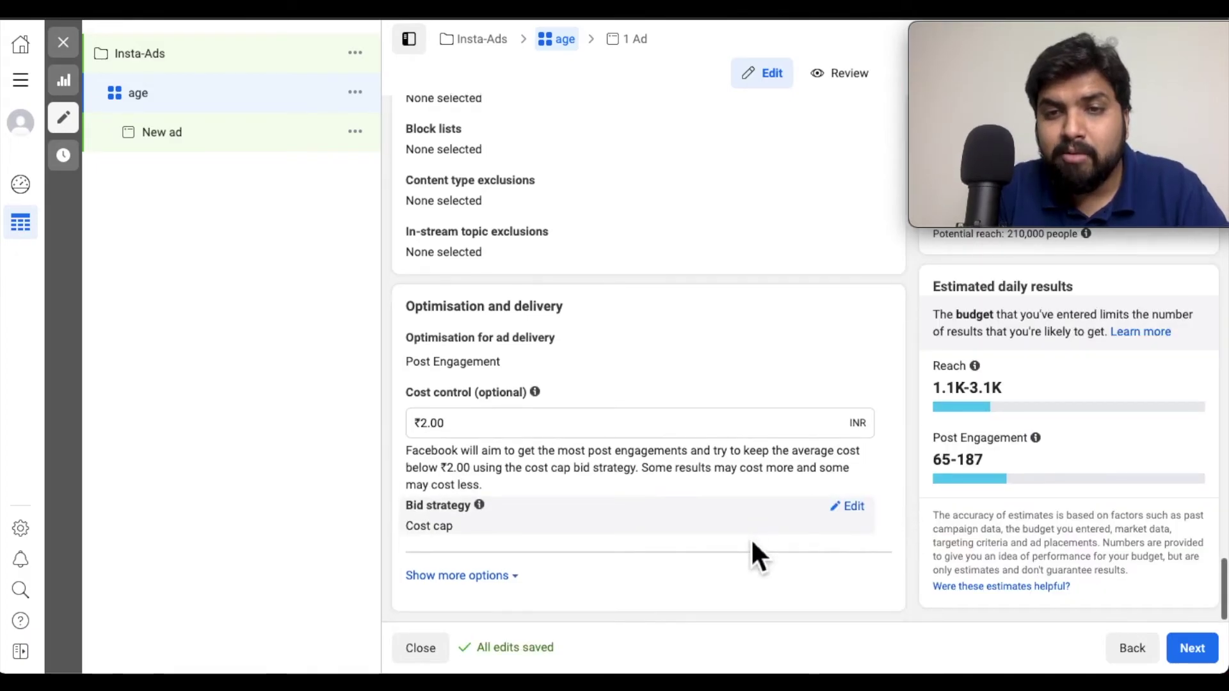
- Examine the Cost cap and Bid cap bid strategies, plus when charges apply and the delivery type
click(852, 506)
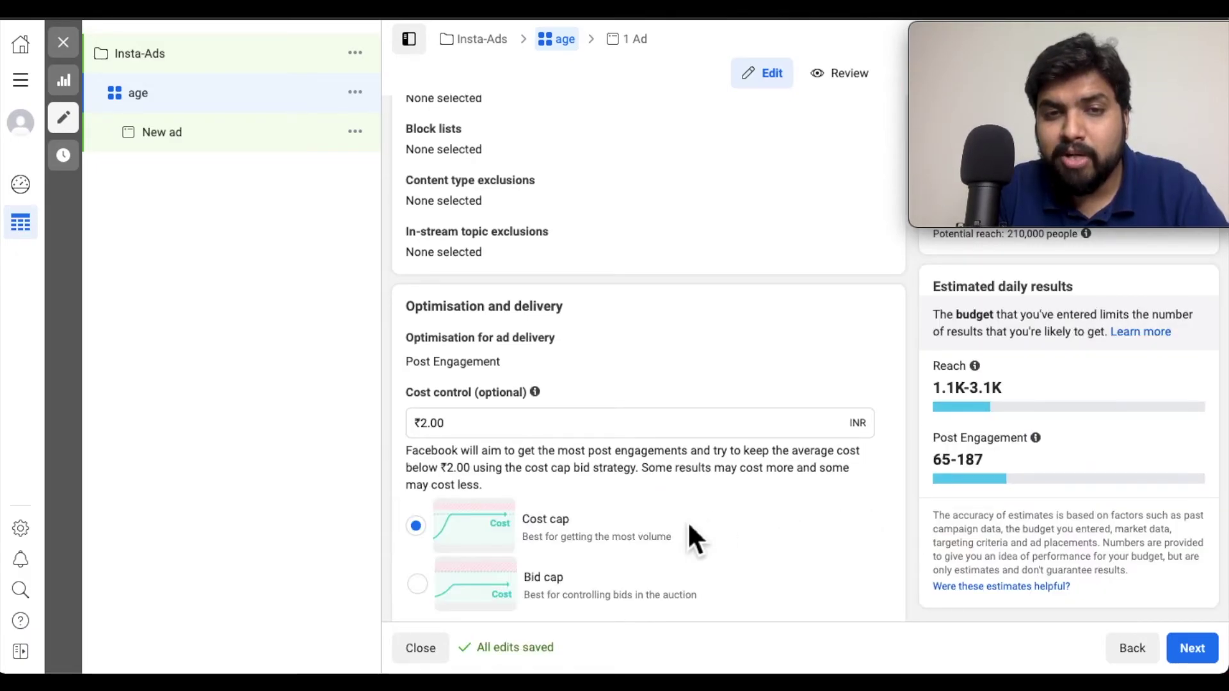
scroll(690, 526, down, 2)
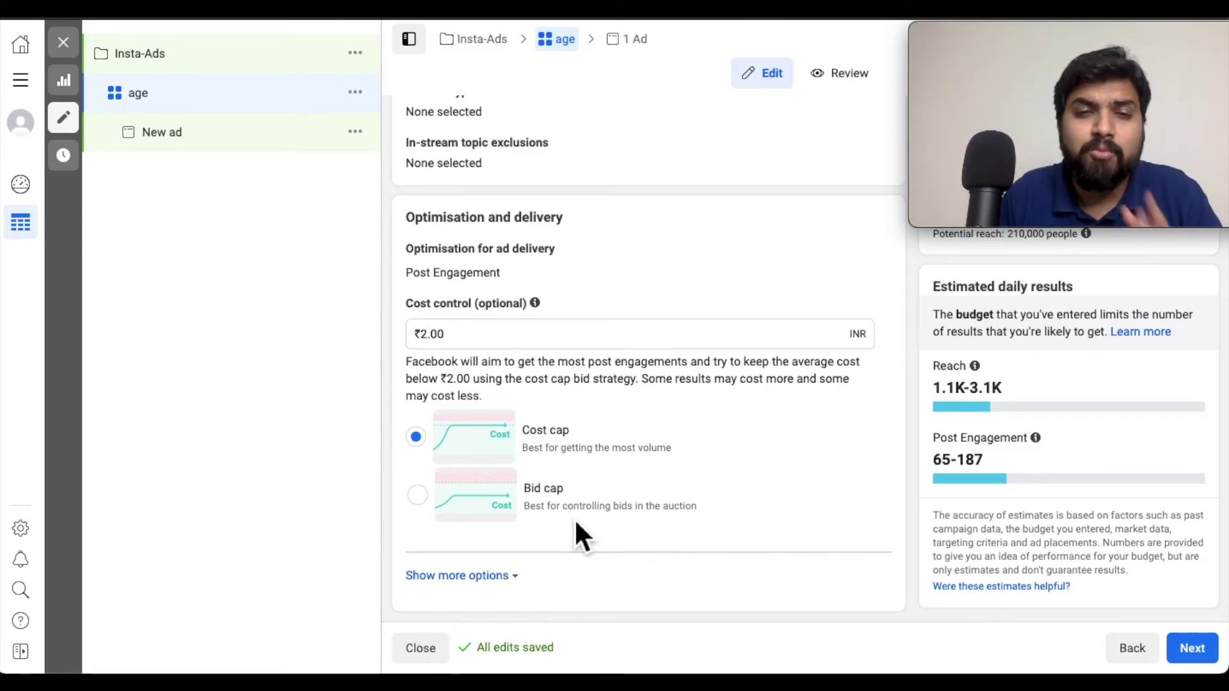
click(514, 587)
scroll(646, 544, down, 2)
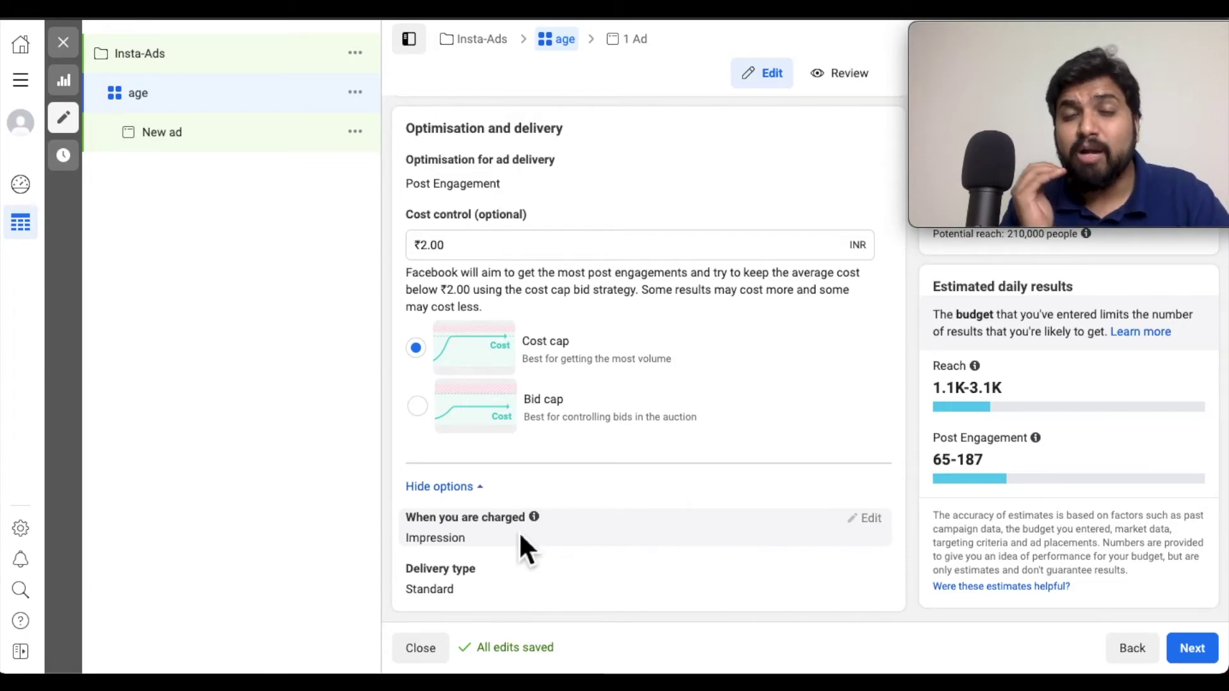
mouse_move(517, 593)
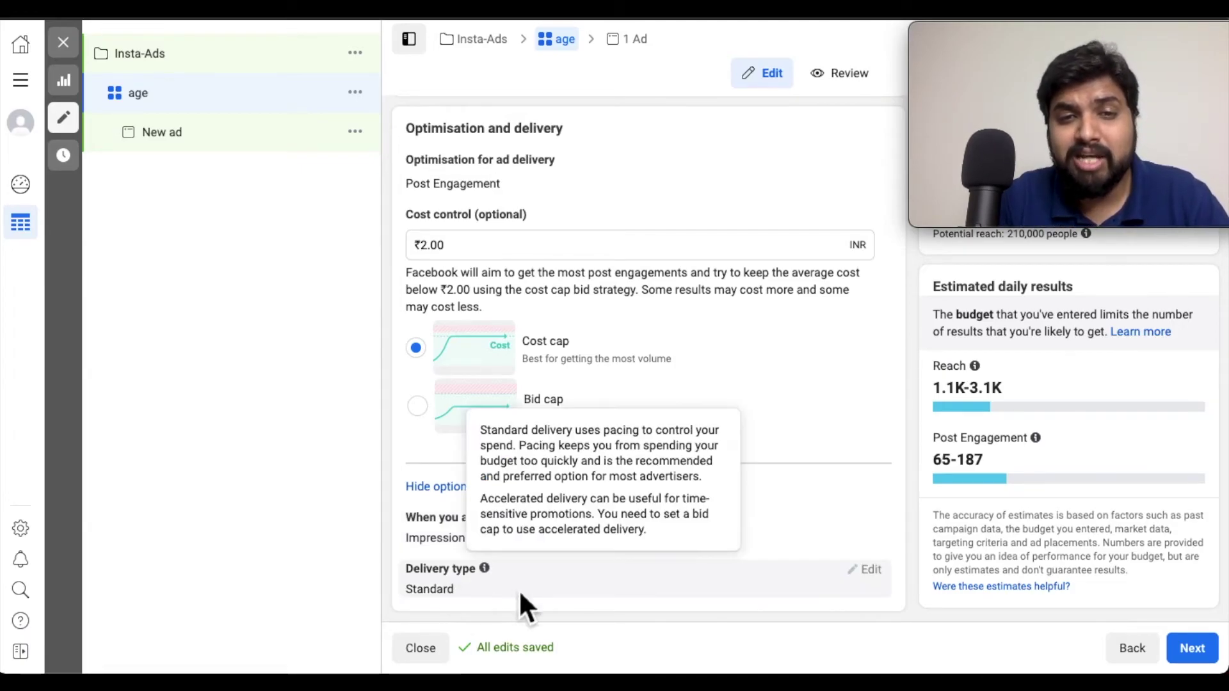
mouse_move(487, 574)
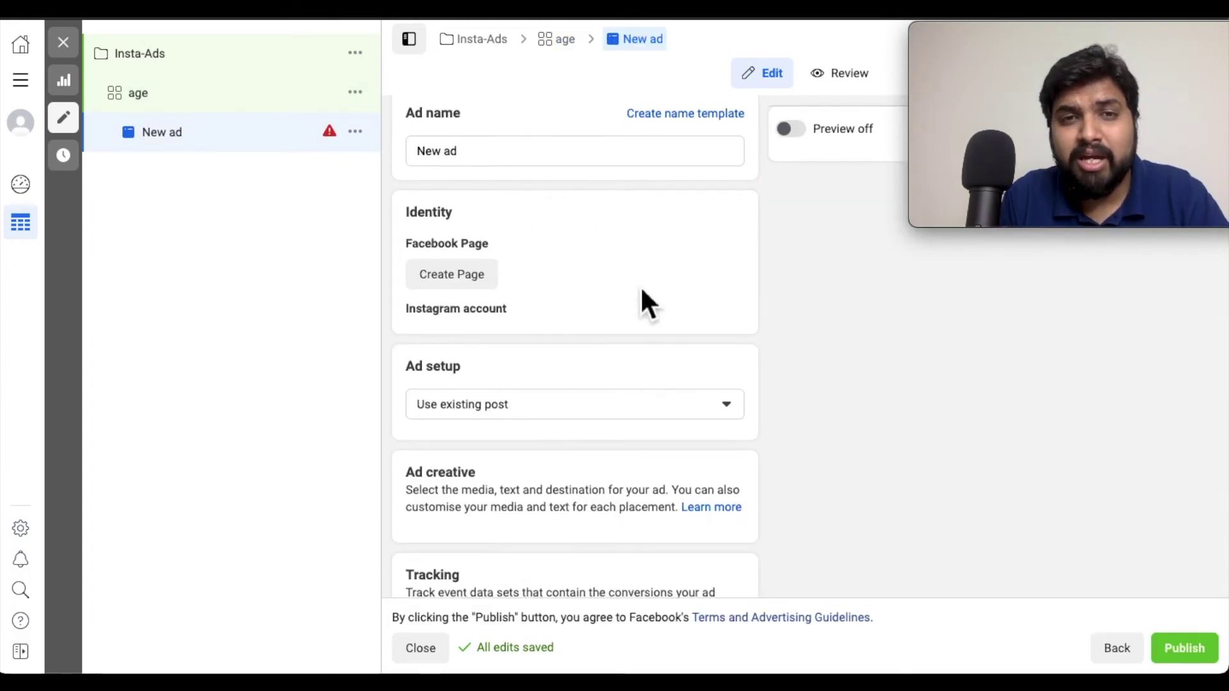
- Look over the new ad's Identity, Ad setup and Ad creative sections
scroll(640, 286, down, 1)
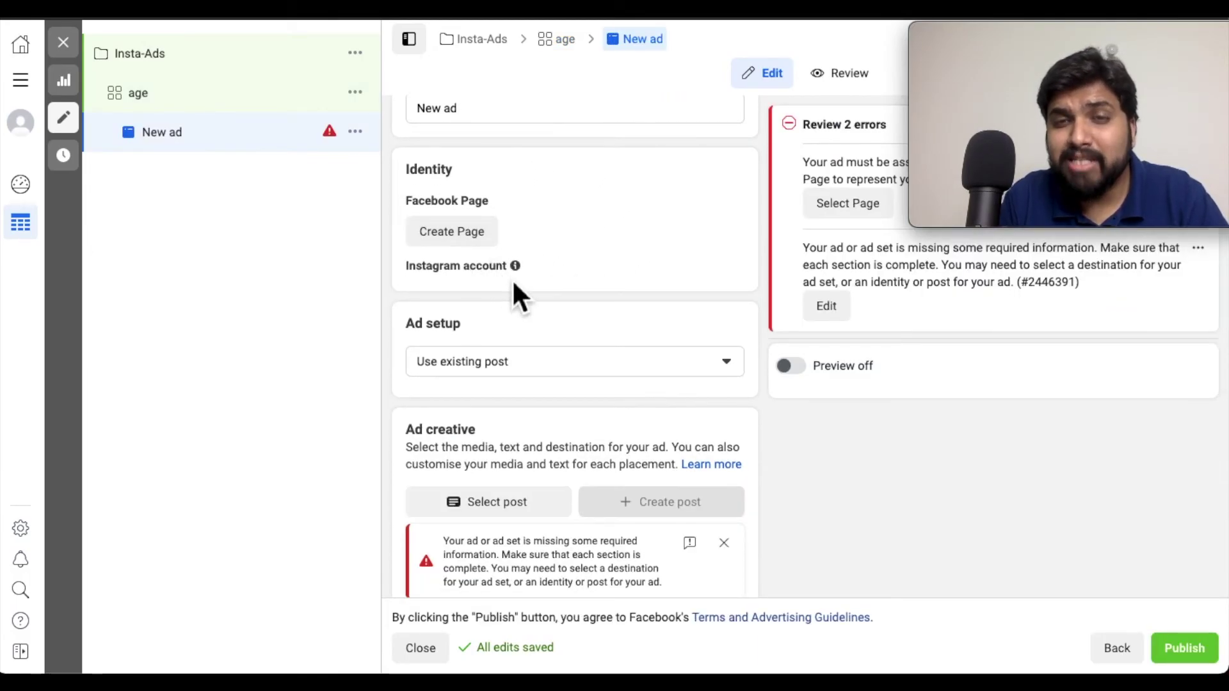
scroll(512, 282, down, 1)
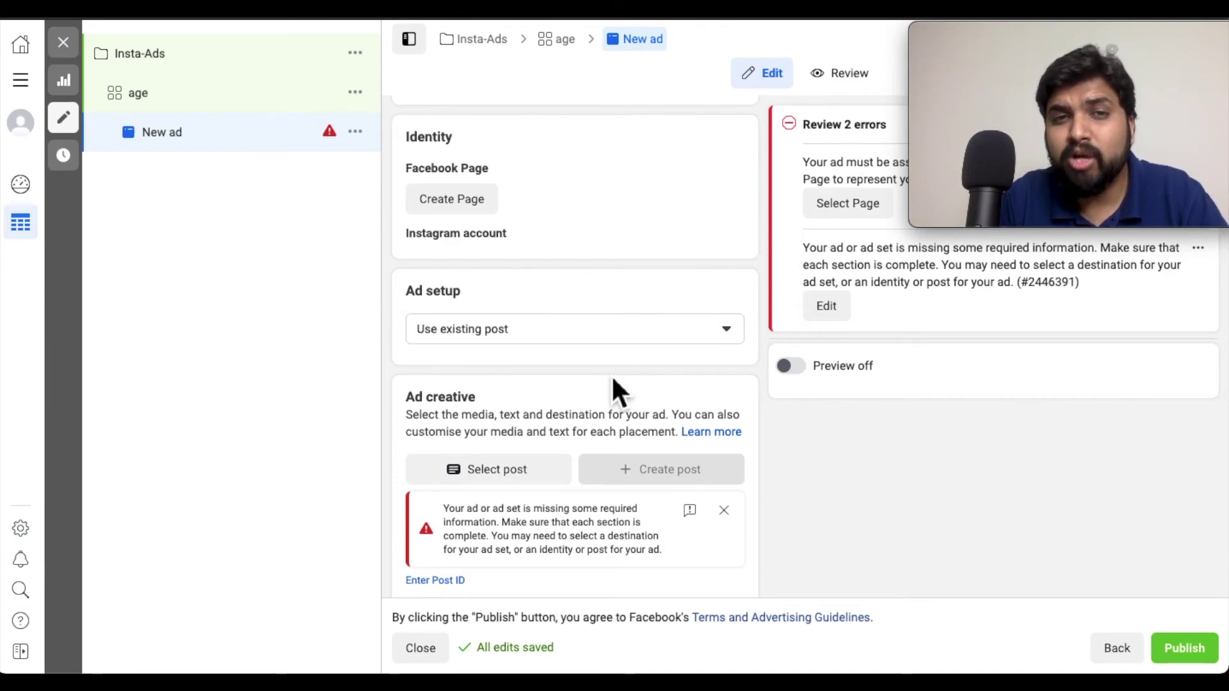
- Examine the ad setup choices, the selection of an existing post, the Create post option and the Tracking section
scroll(612, 374, down, 2)
click(617, 237)
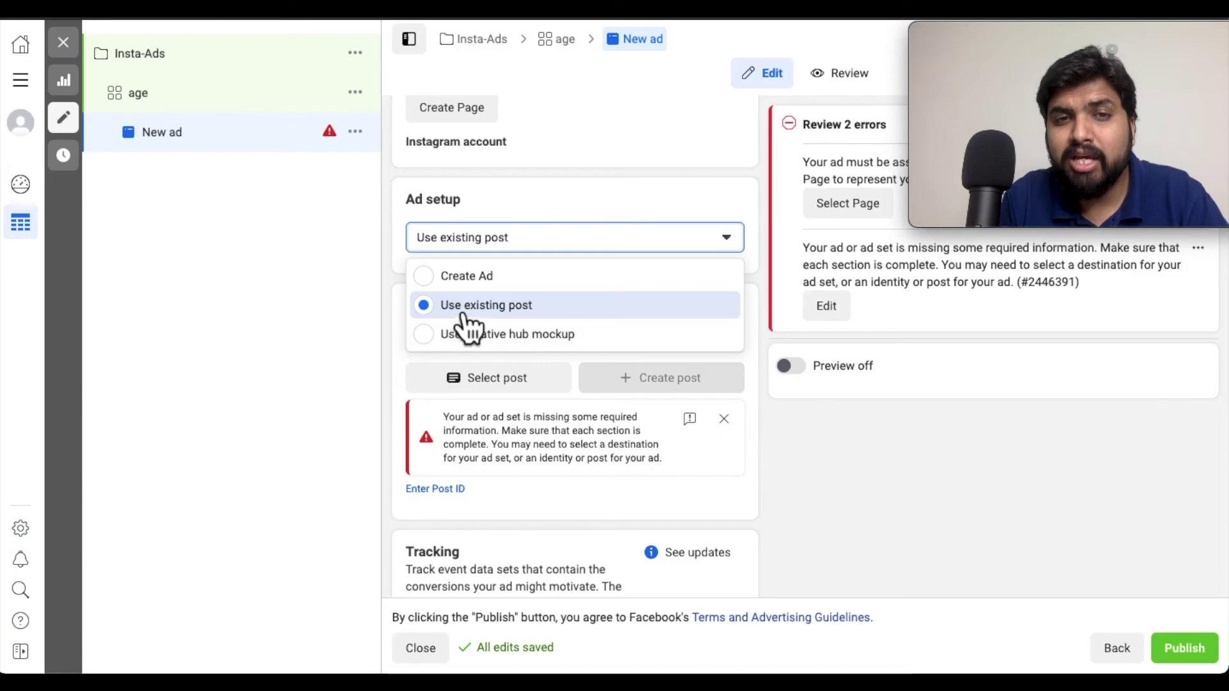
click(691, 191)
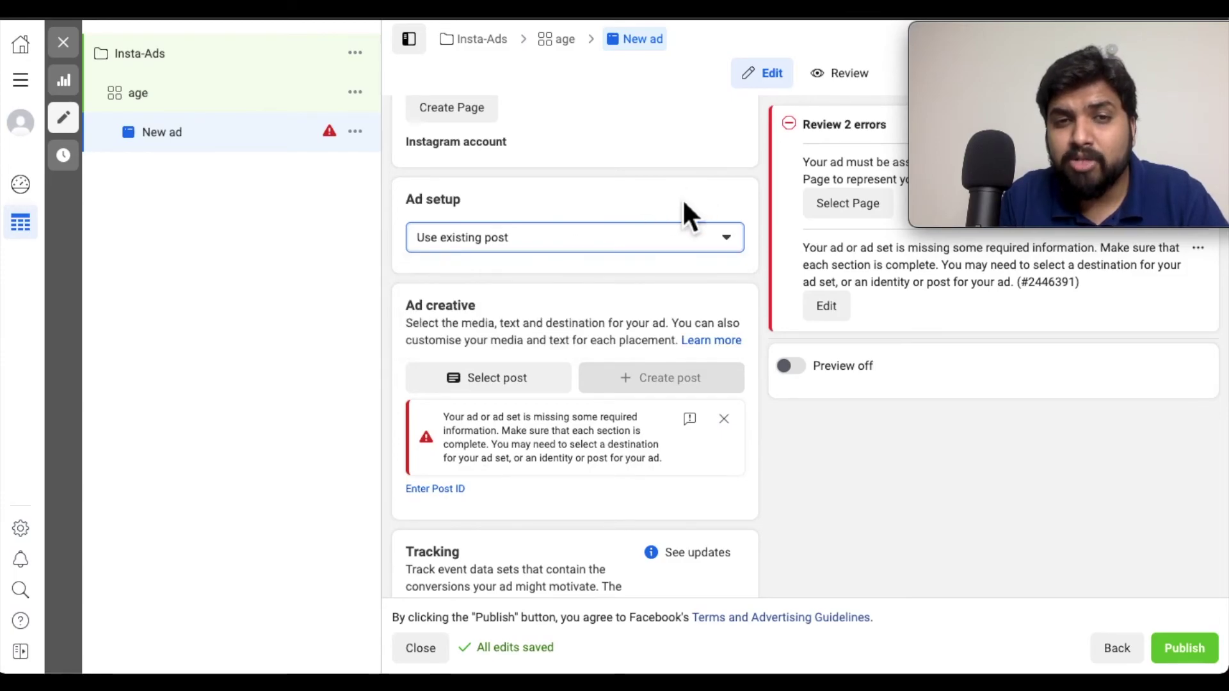
scroll(592, 448, down, 1)
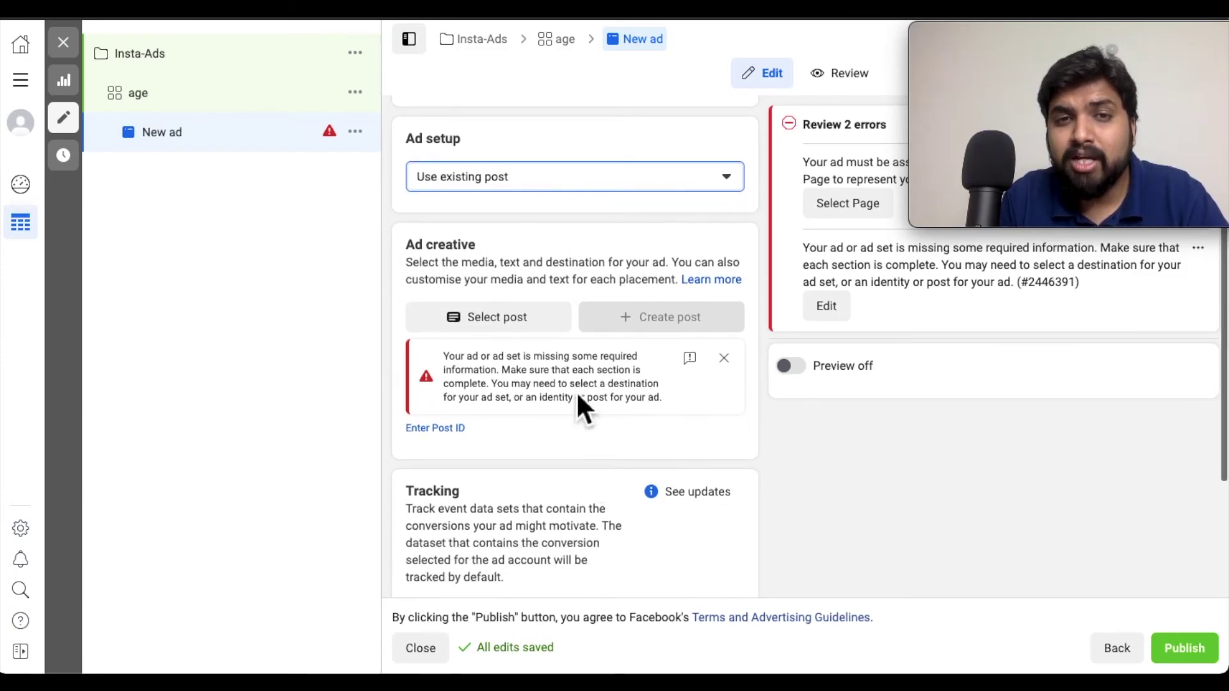
click(529, 320)
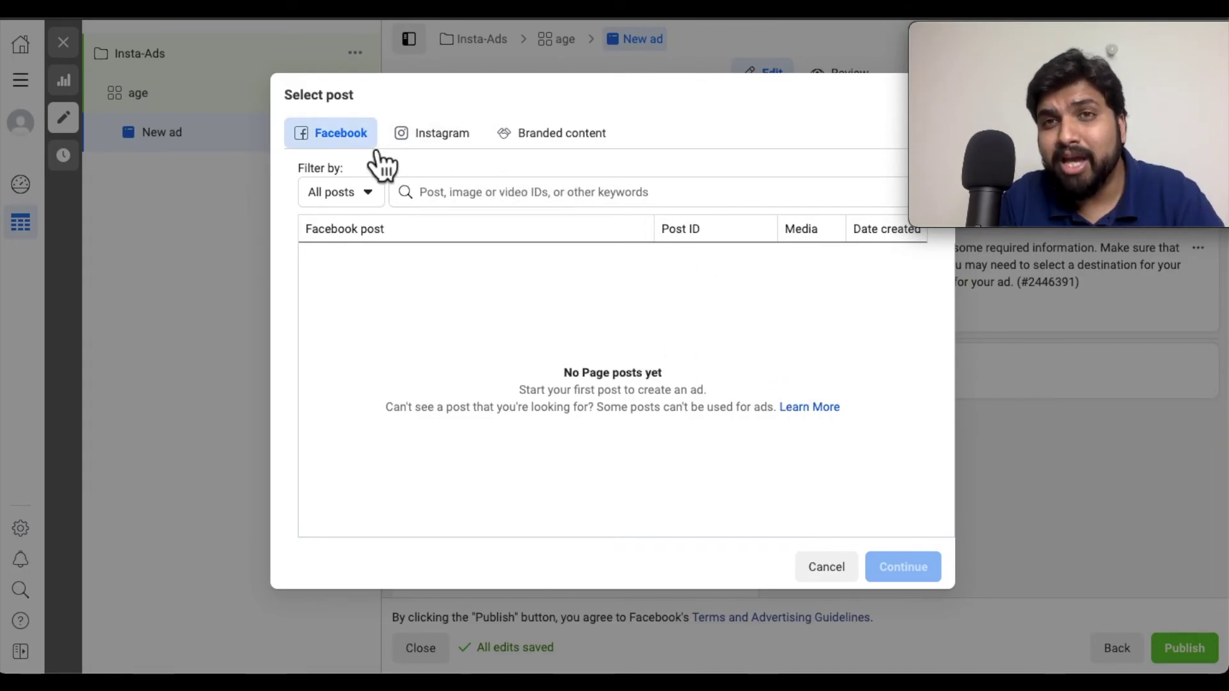
click(830, 572)
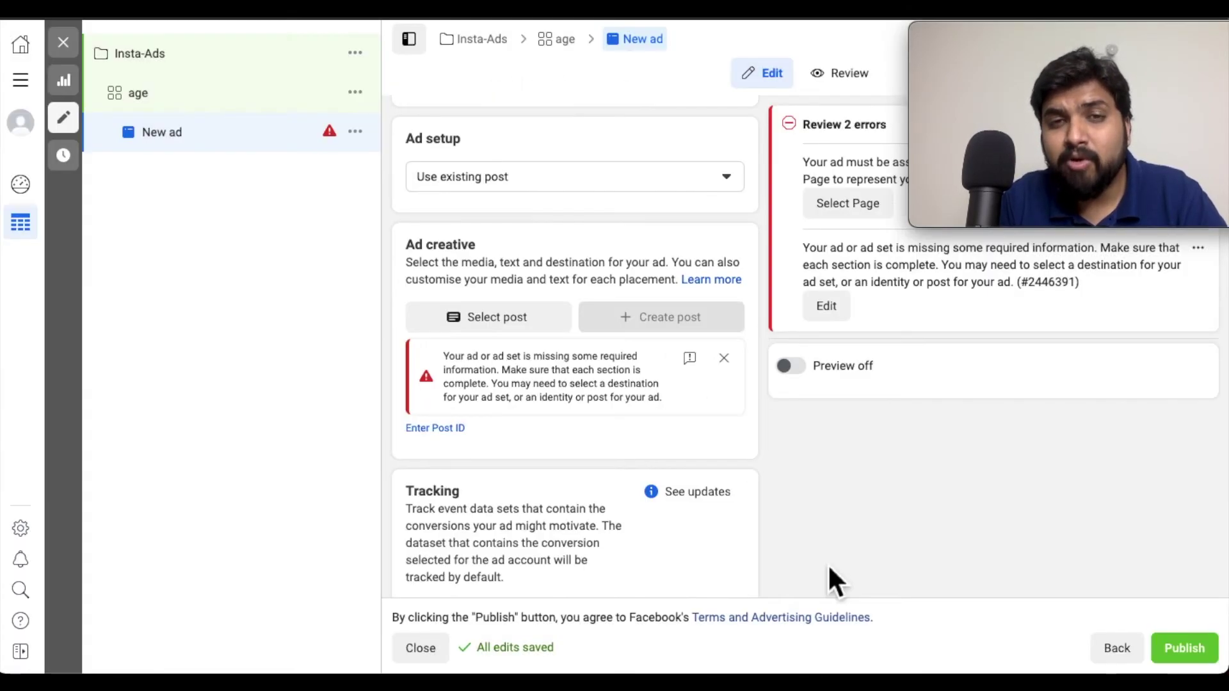
mouse_move(659, 320)
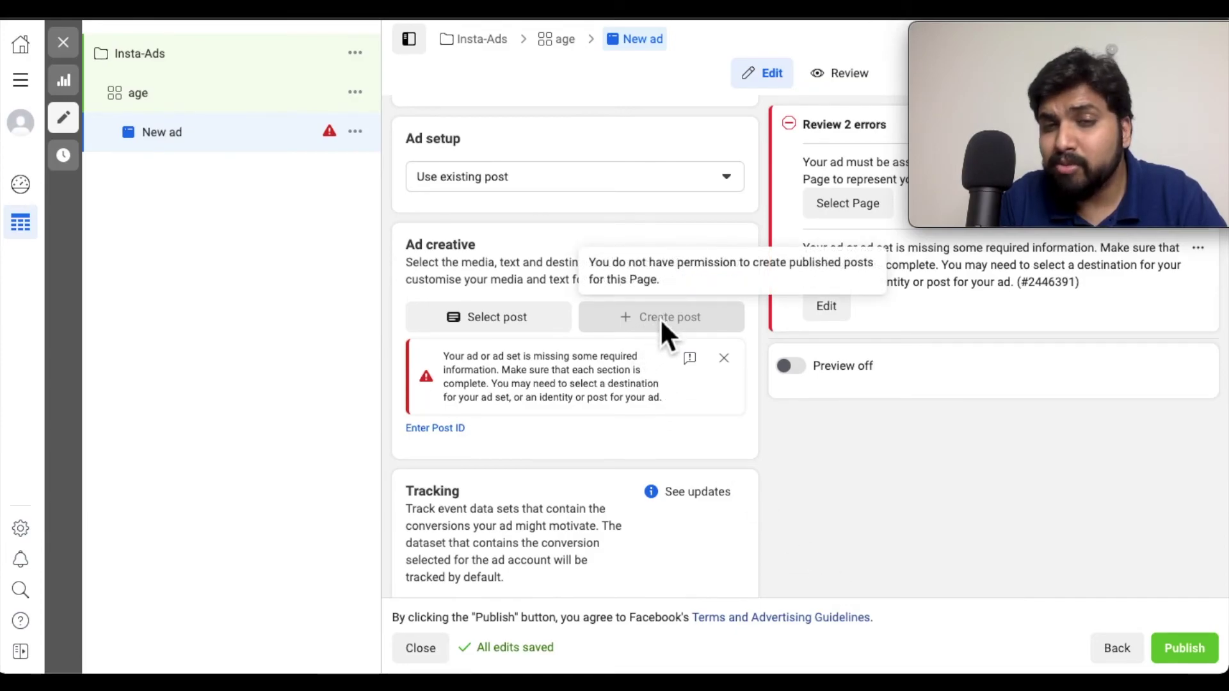
scroll(659, 318, down, 2)
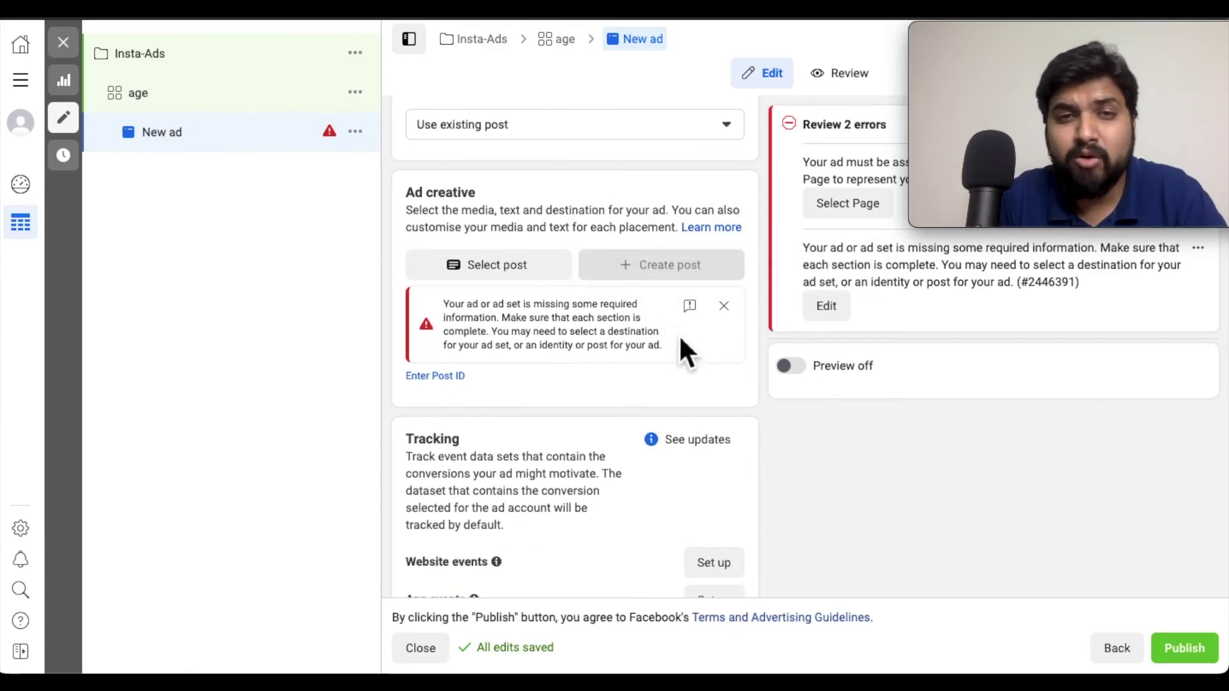
scroll(647, 415, down, 1)
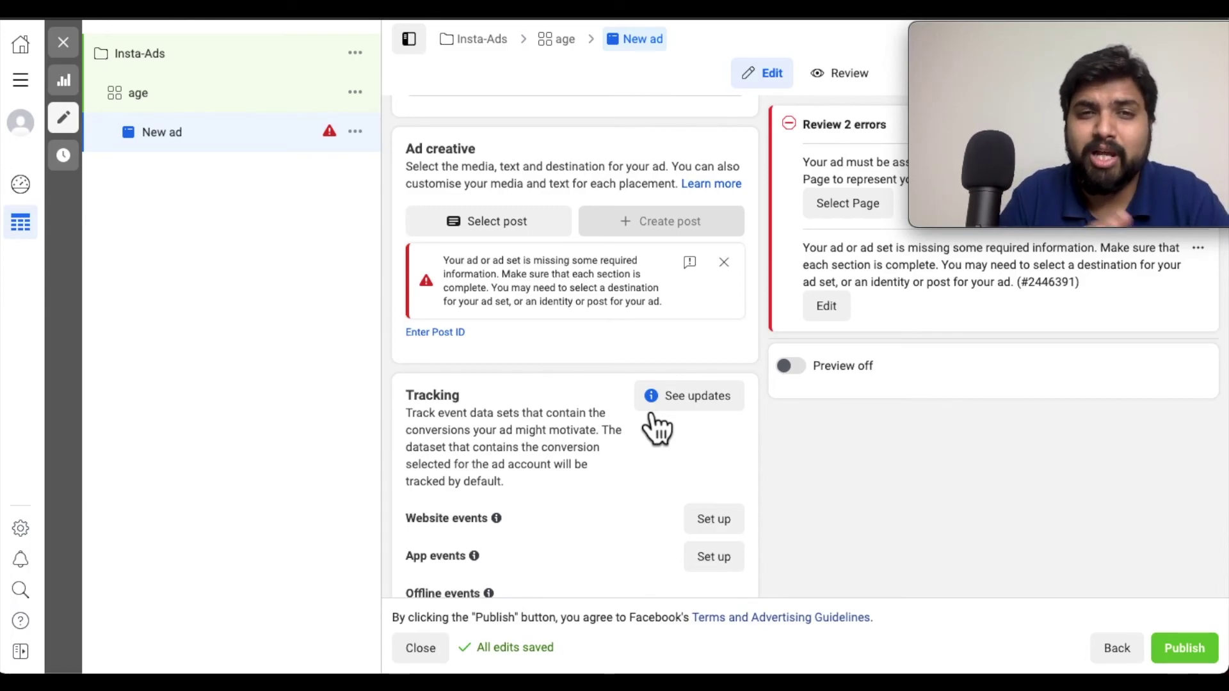
scroll(650, 381, down, 3)
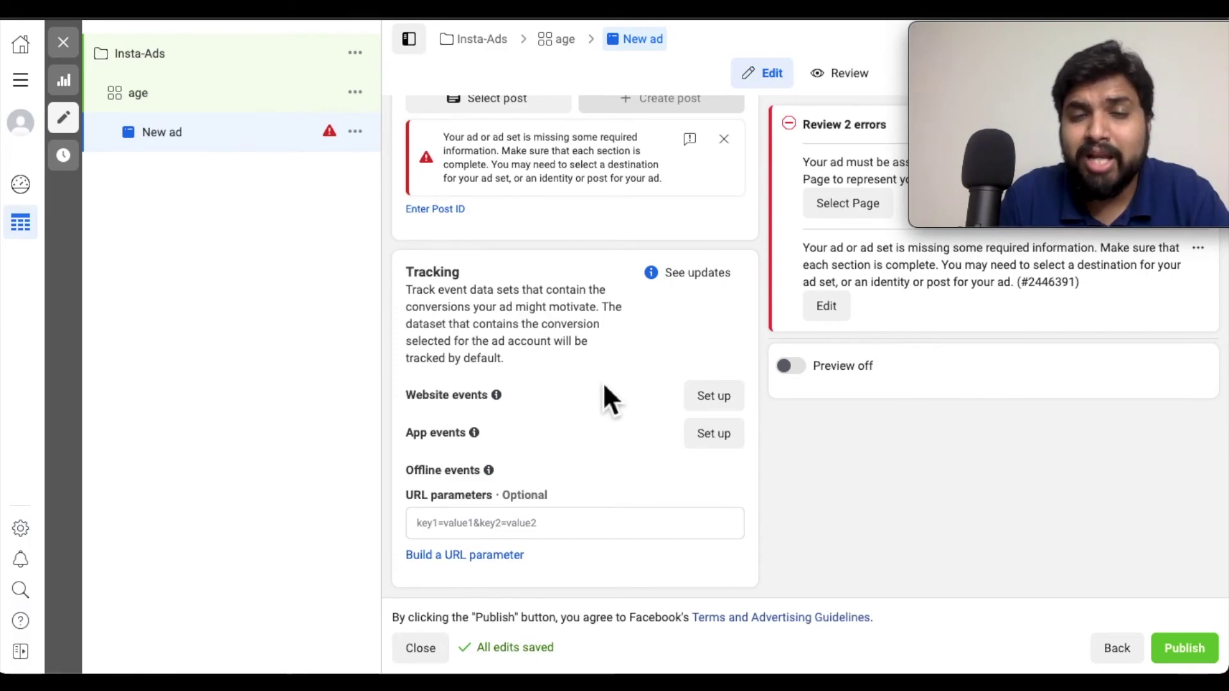
- Change the new ad's setup from using an existing post to Create Ad
scroll(602, 346, up, 2)
scroll(599, 336, up, 2)
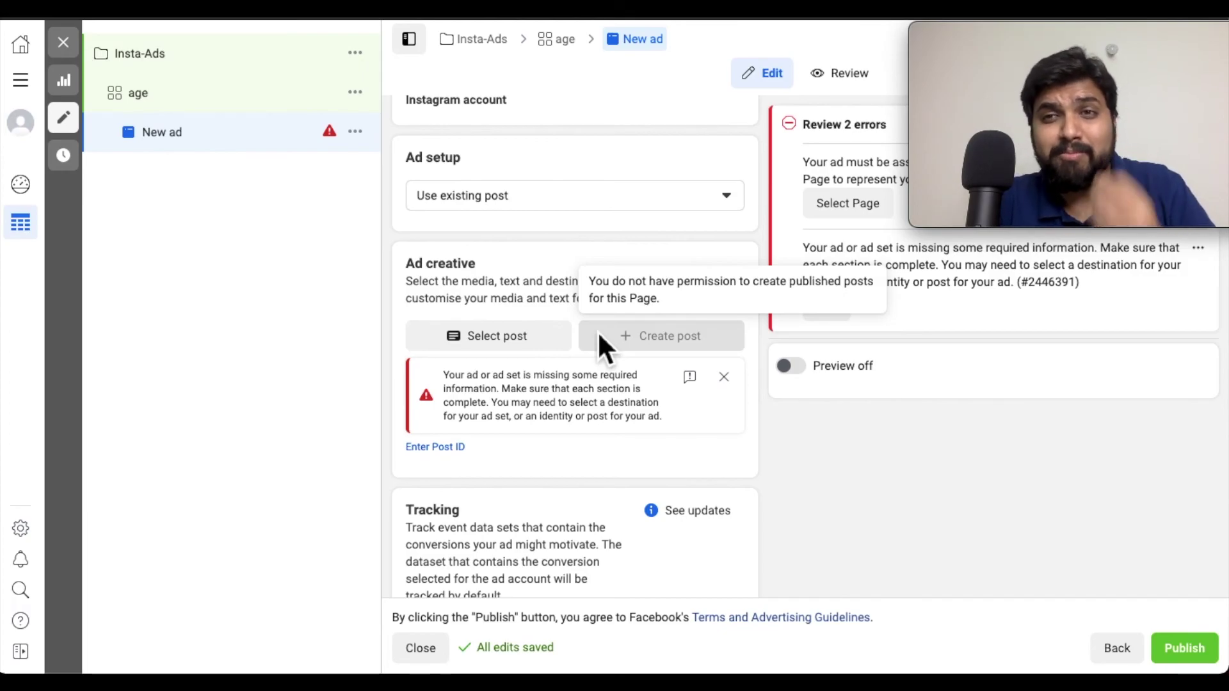
scroll(597, 331, up, 1)
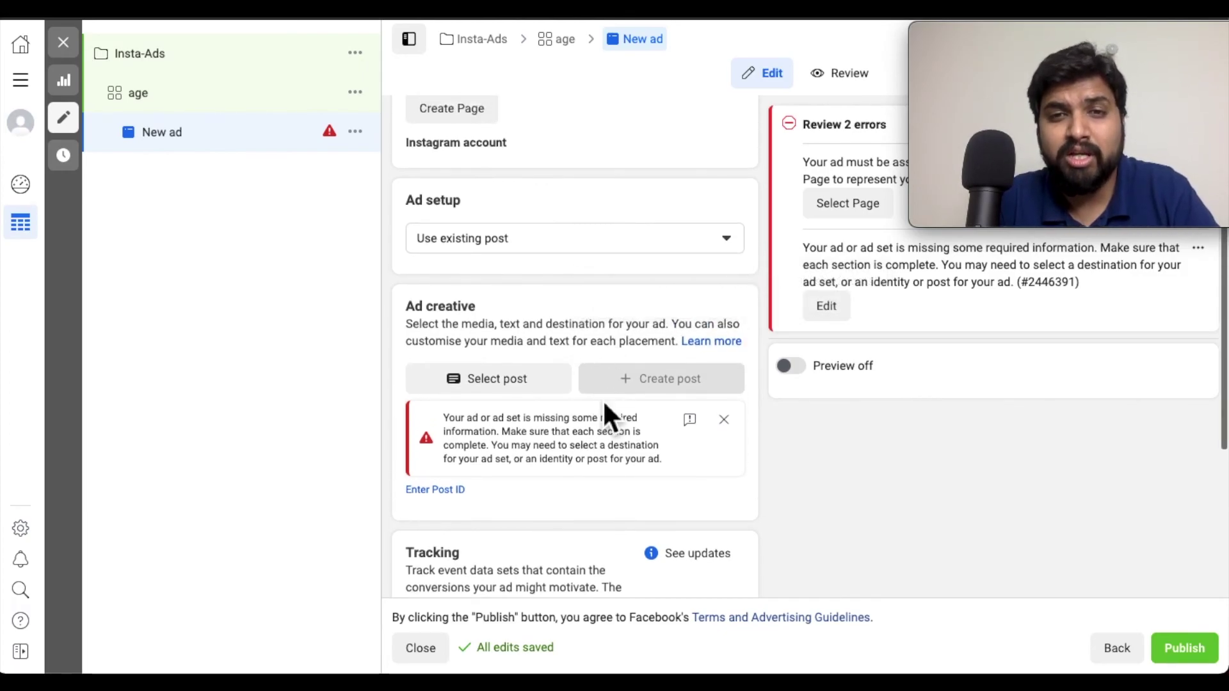
scroll(601, 398, down, 2)
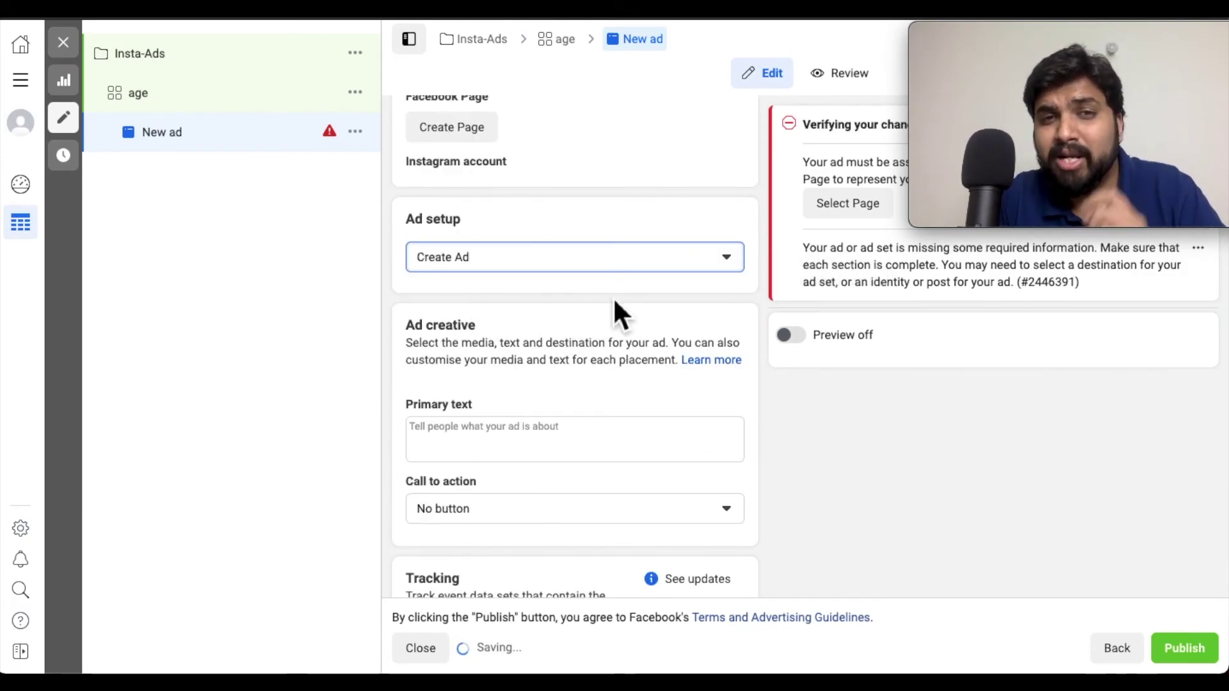
- Examine the Ad creative section's options for adding an image or video and its primary text field
scroll(635, 366, down, 1)
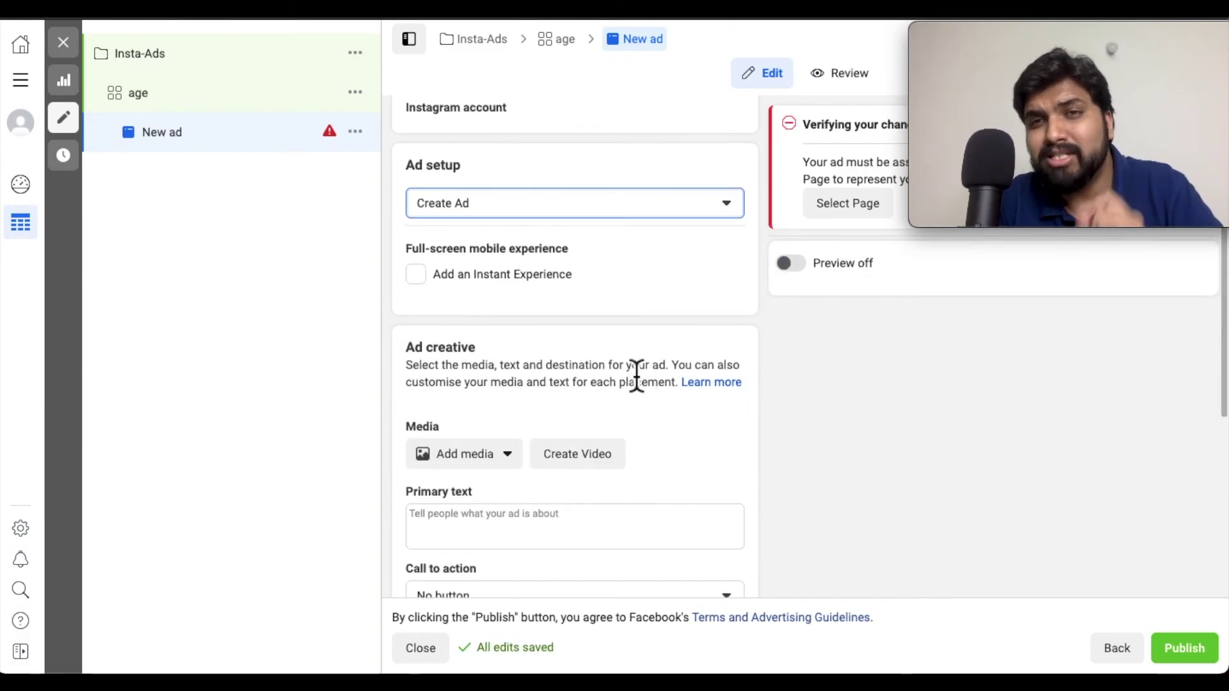
scroll(456, 390, down, 3)
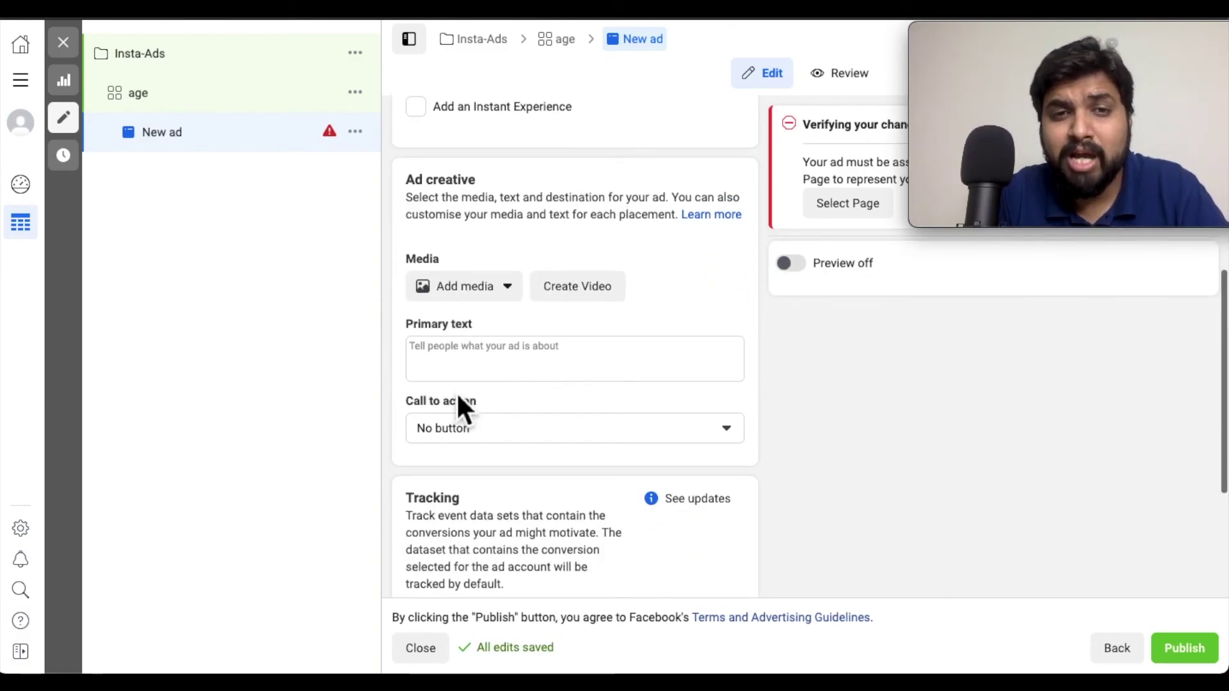
click(506, 283)
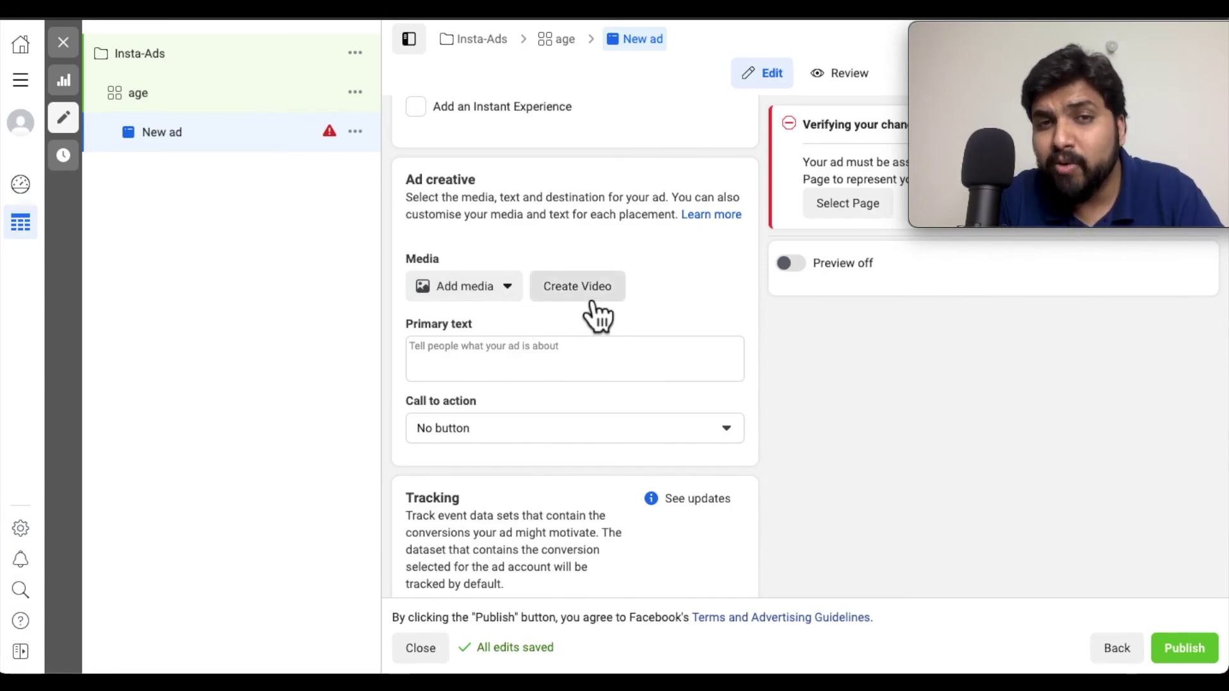
click(509, 296)
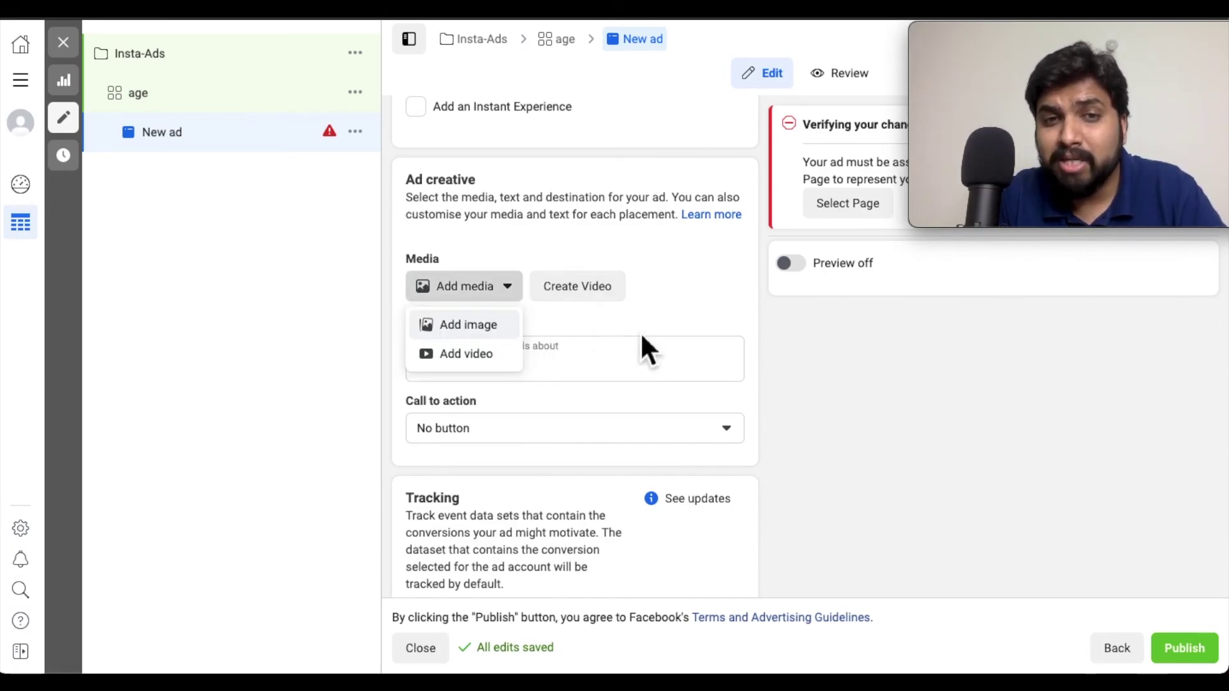
scroll(648, 334, down, 2)
click(604, 279)
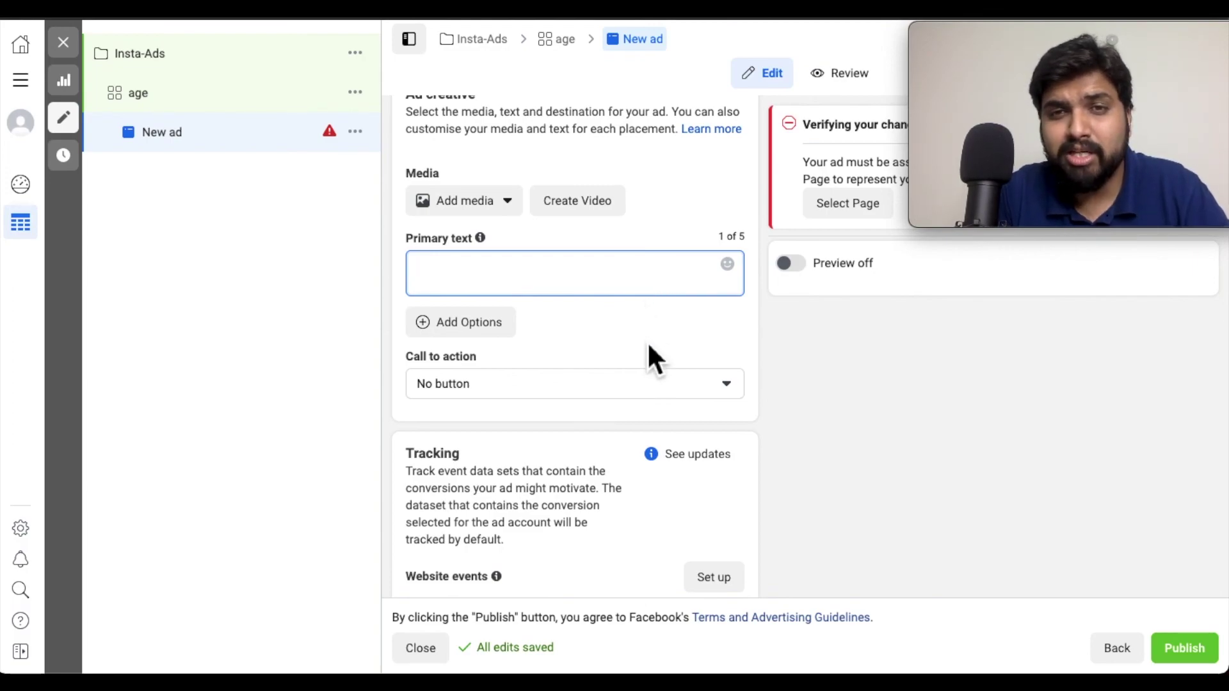
- Set the ad's call to action to Learn More
scroll(648, 349, down, 1)
scroll(647, 341, down, 1)
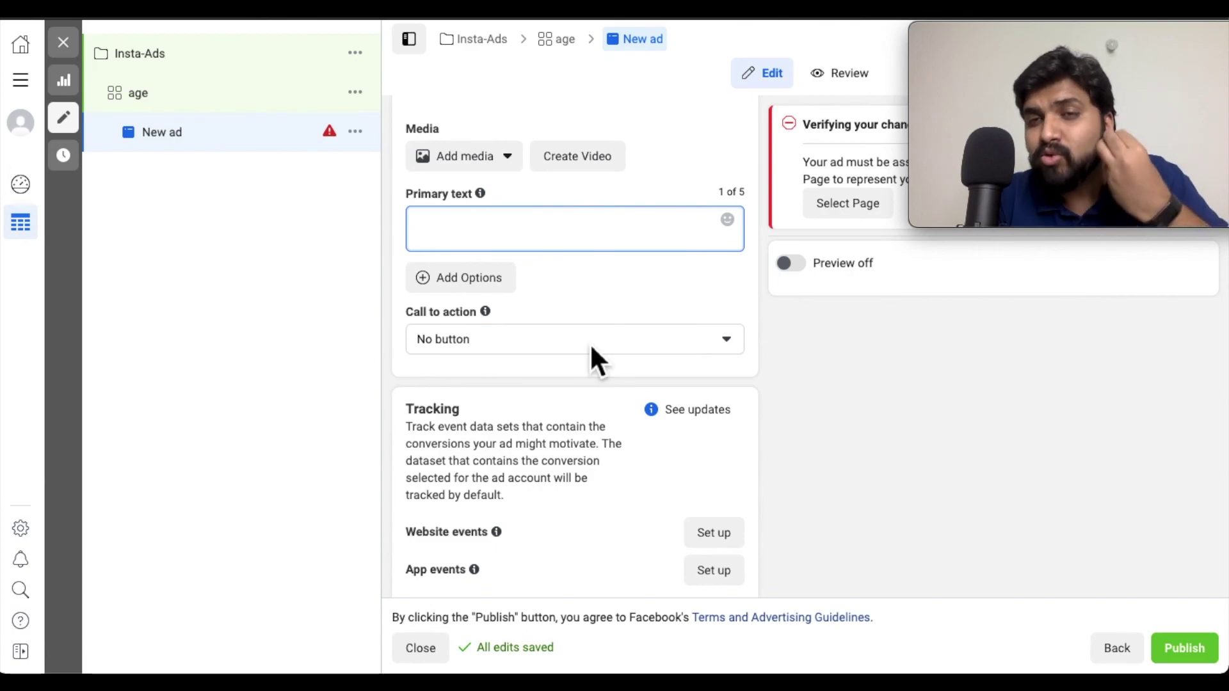
click(589, 343)
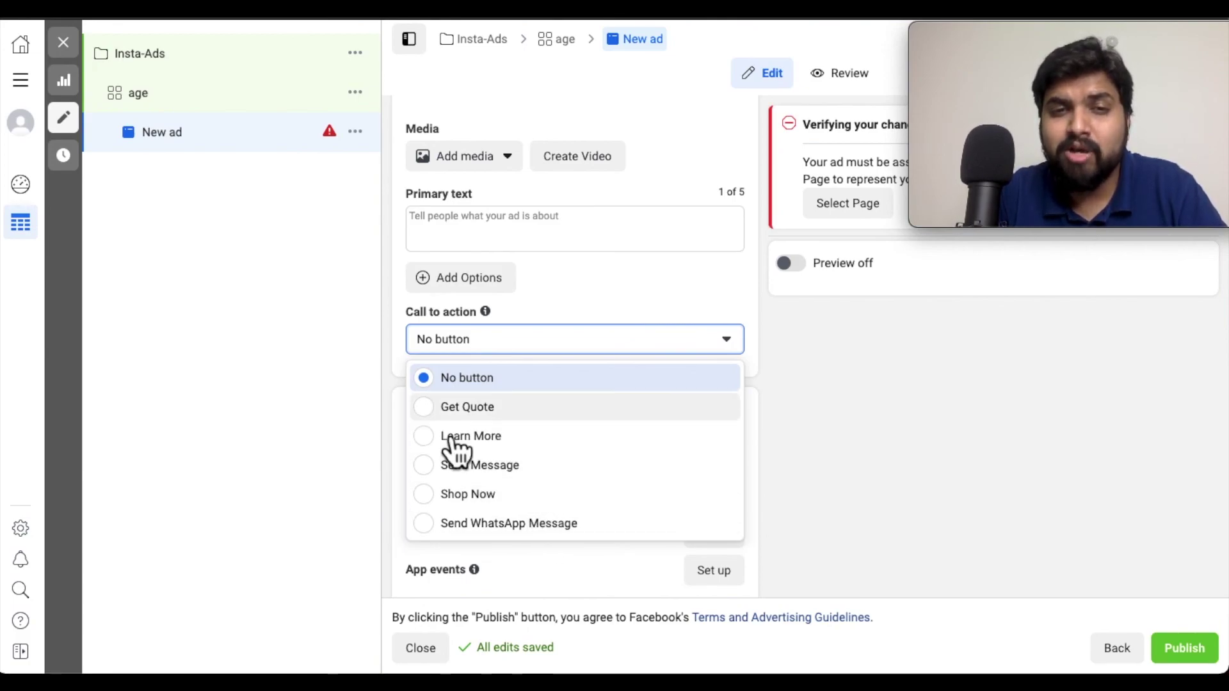
click(441, 447)
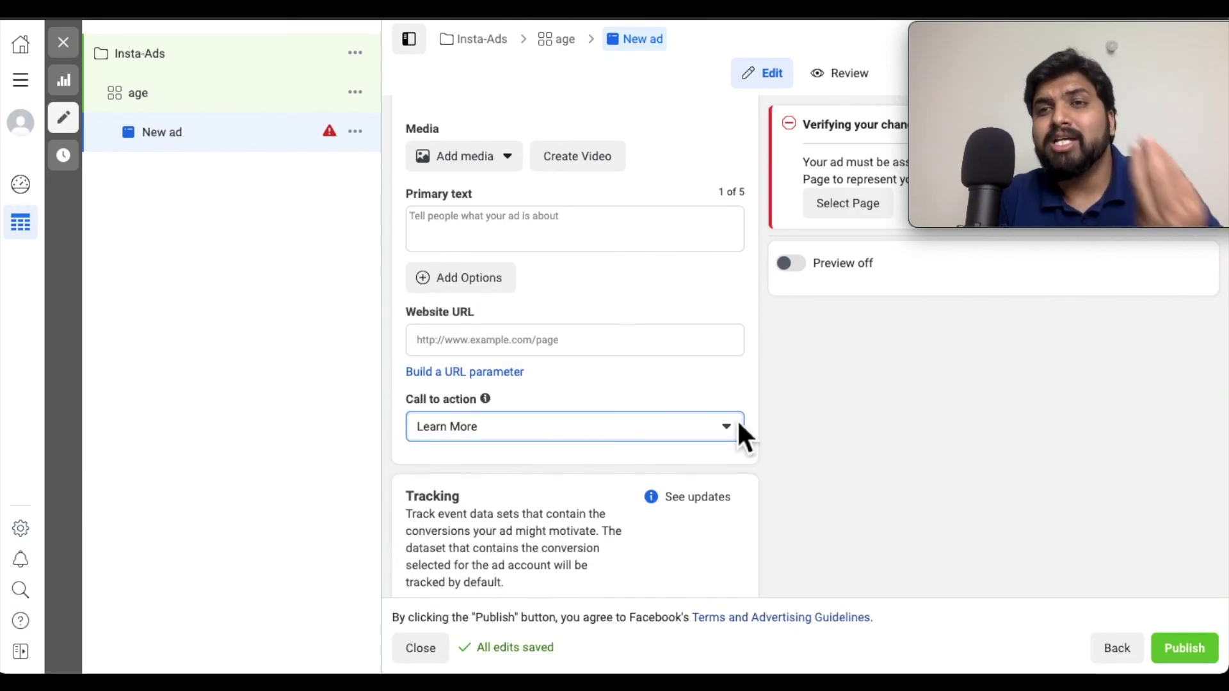
- Look over the tracking options and turn on the ad preview
scroll(736, 426, down, 3)
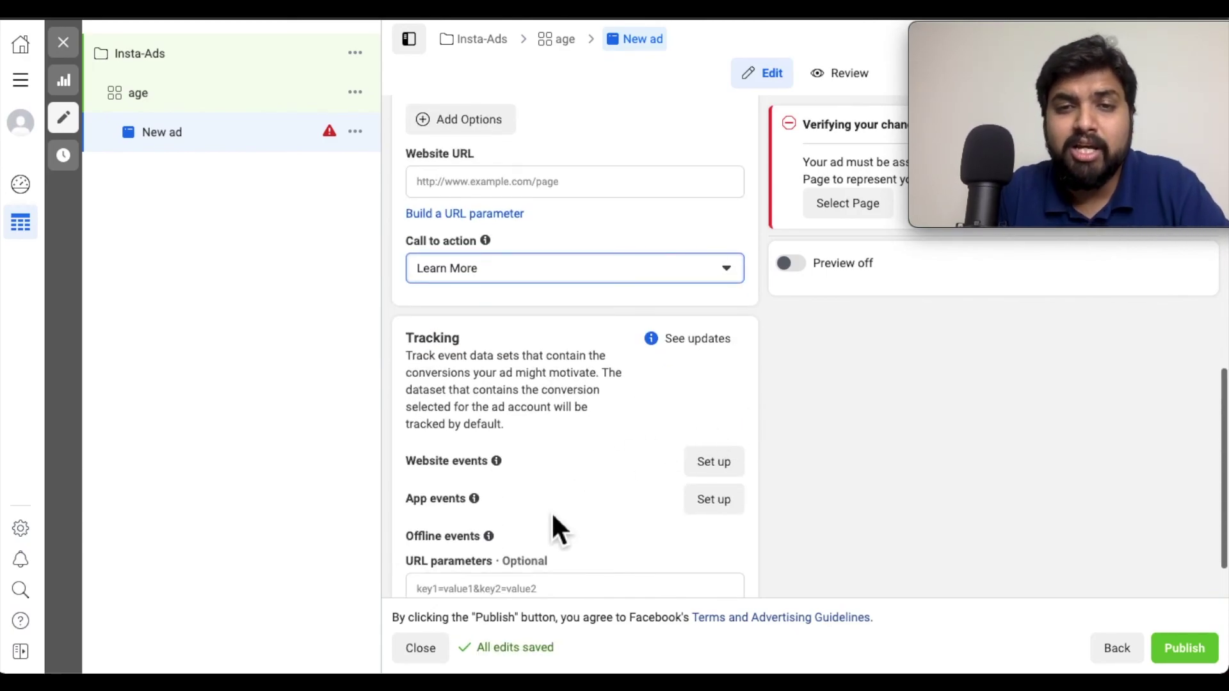
mouse_move(637, 537)
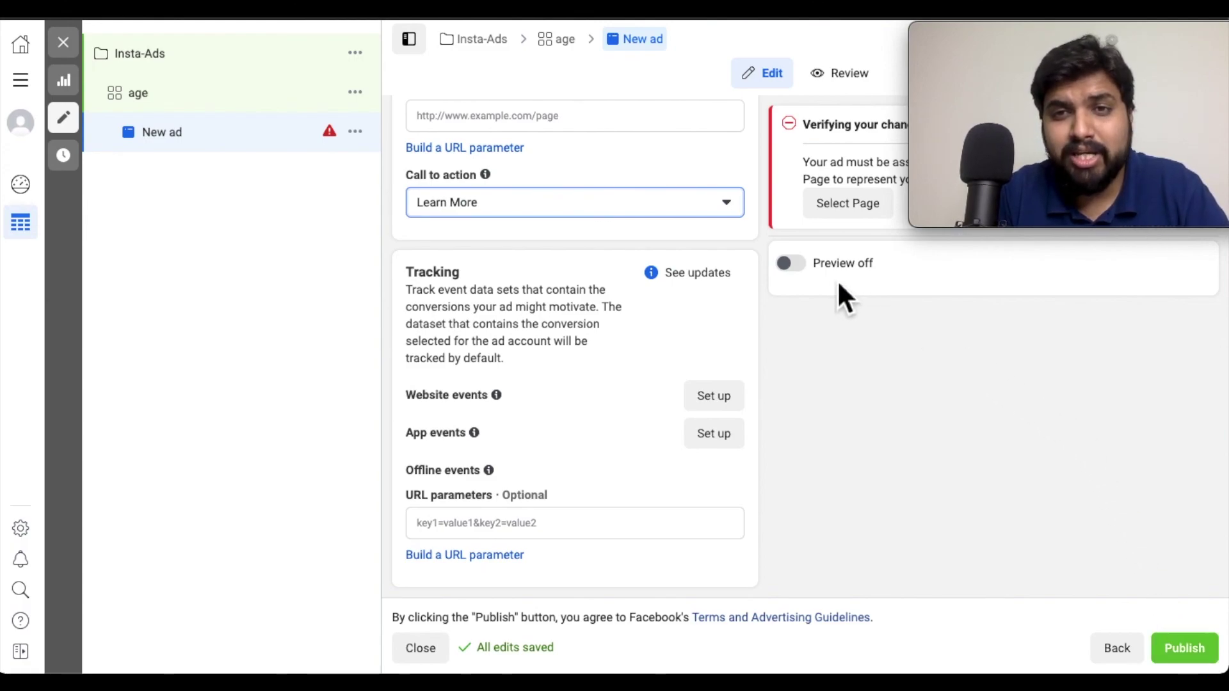
click(798, 266)
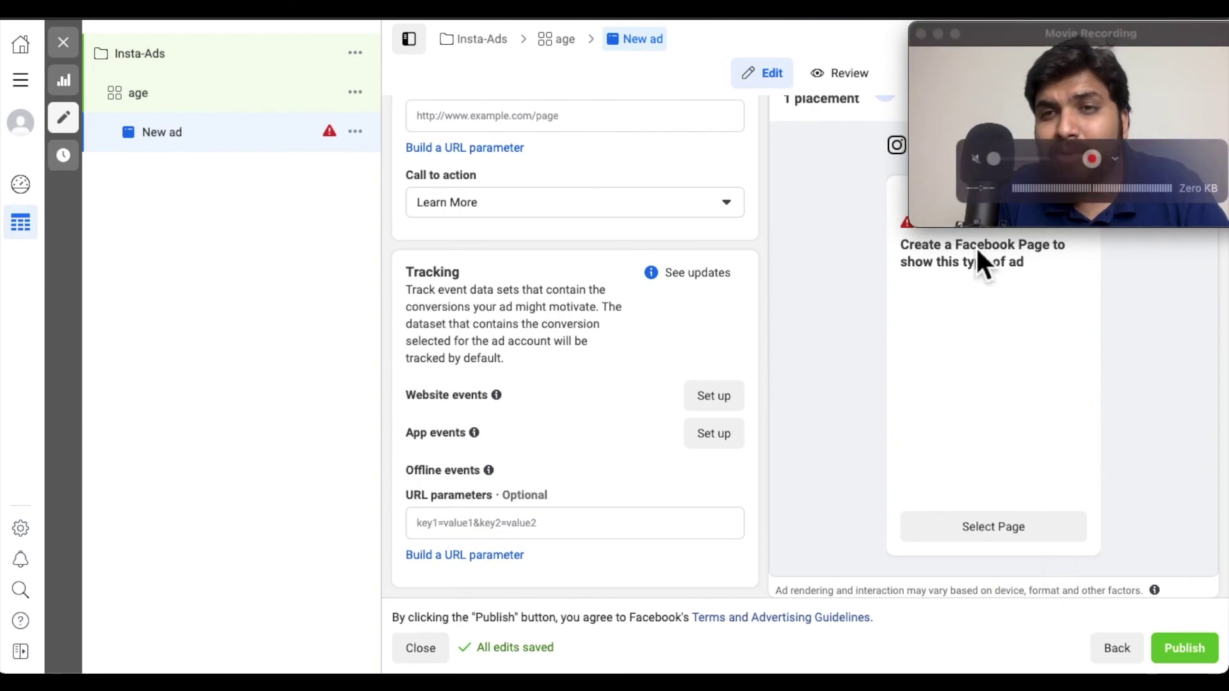